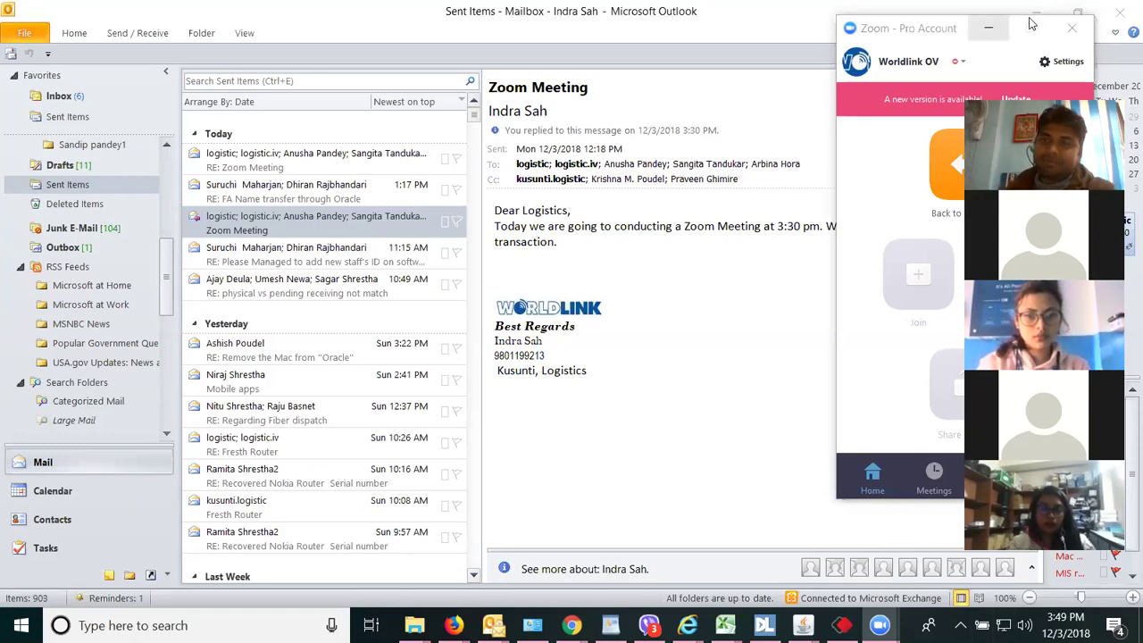
Minimize the Zoom window and the Outlook windows, and switch to Oracle Applications - PROD
click(1032, 24)
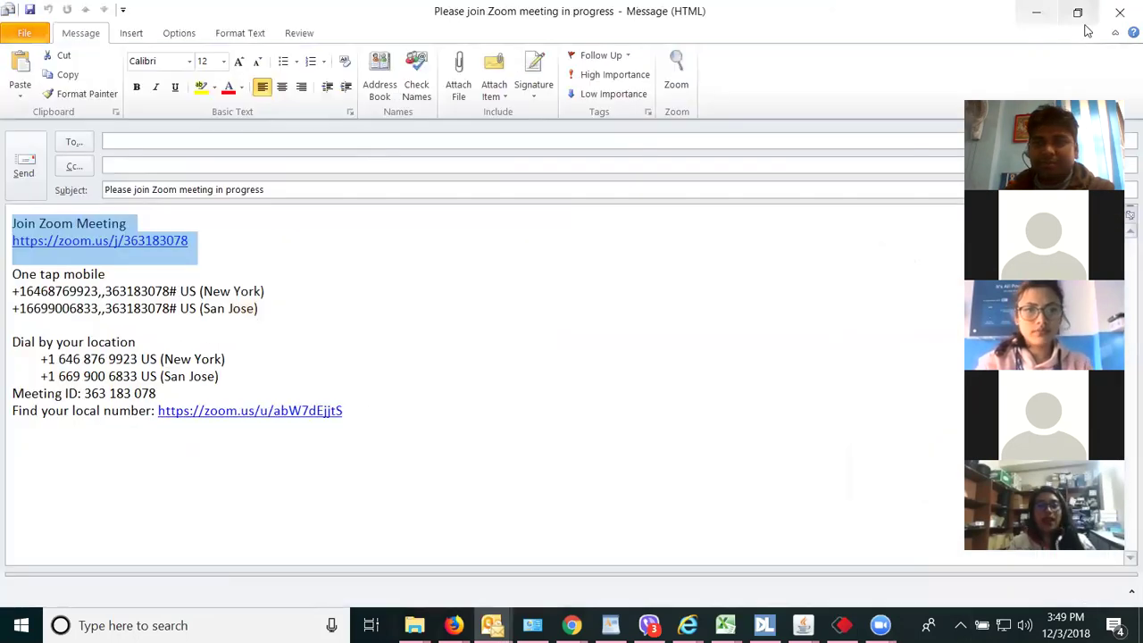
click(1036, 11)
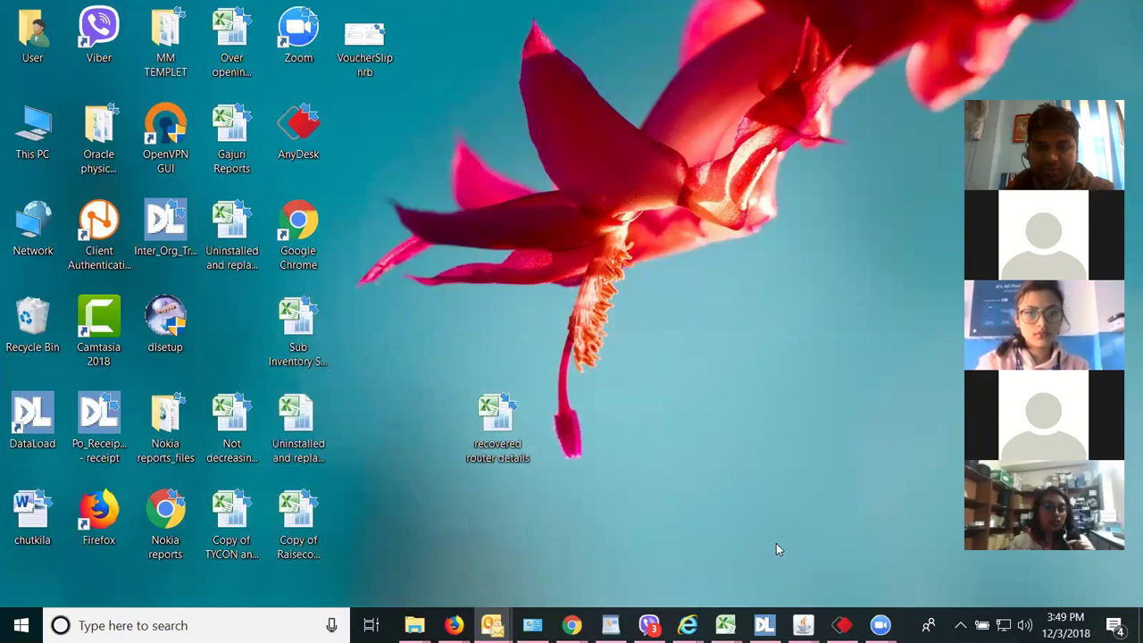
mouse_move(803, 625)
click(710, 536)
Expand the Move Orders group in the PROD navigator and open its Move Orders form
click(108, 214)
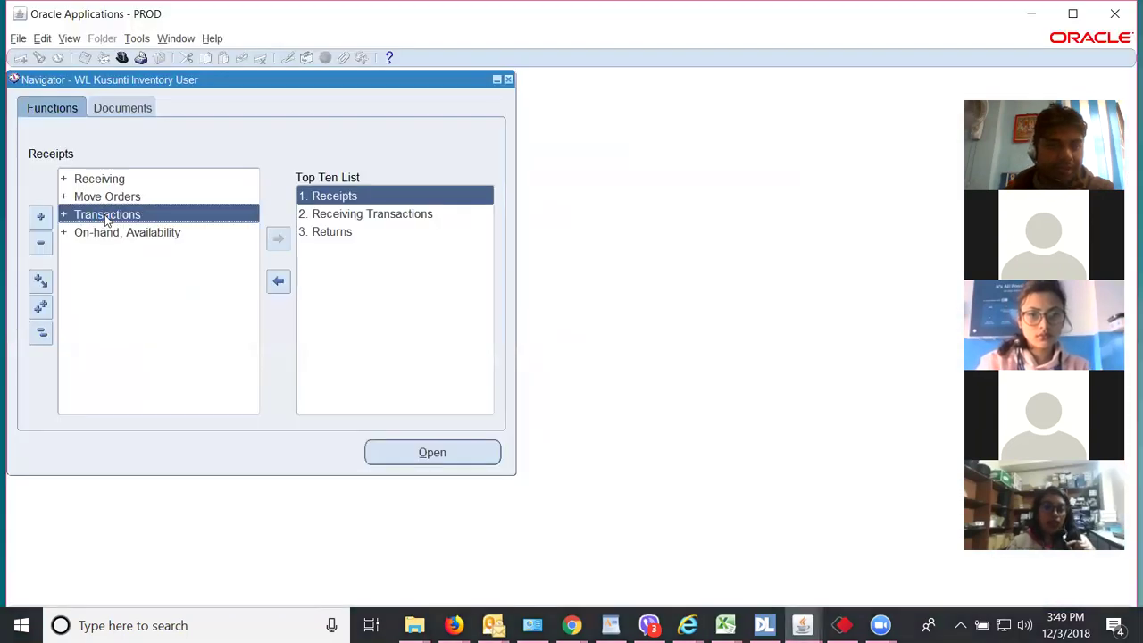
click(111, 198)
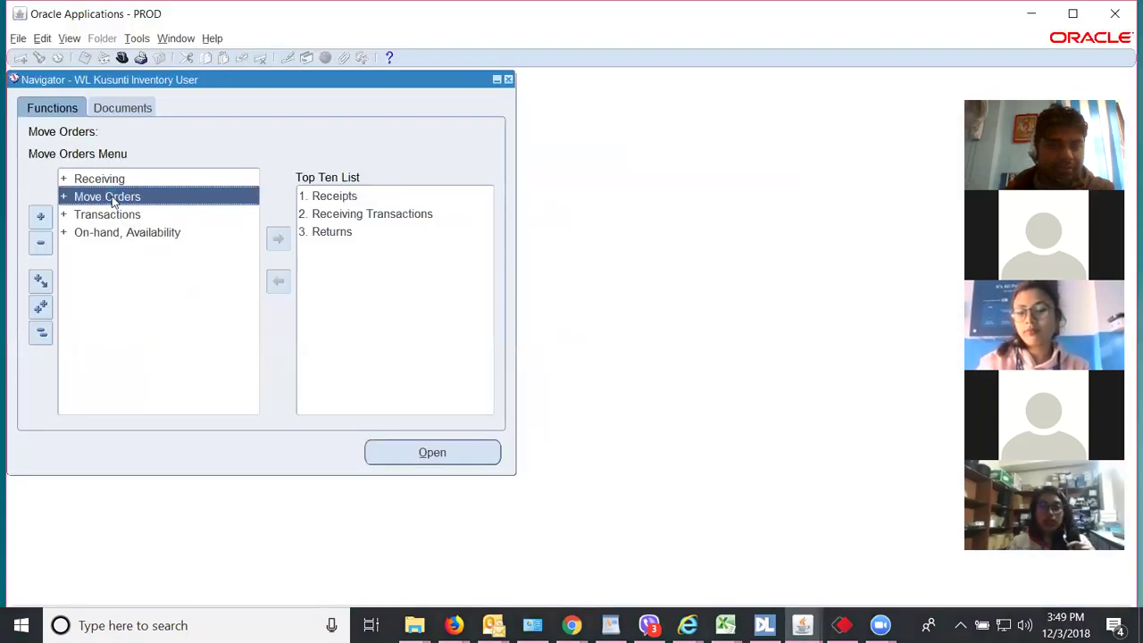
double_click(110, 198)
double_click(123, 217)
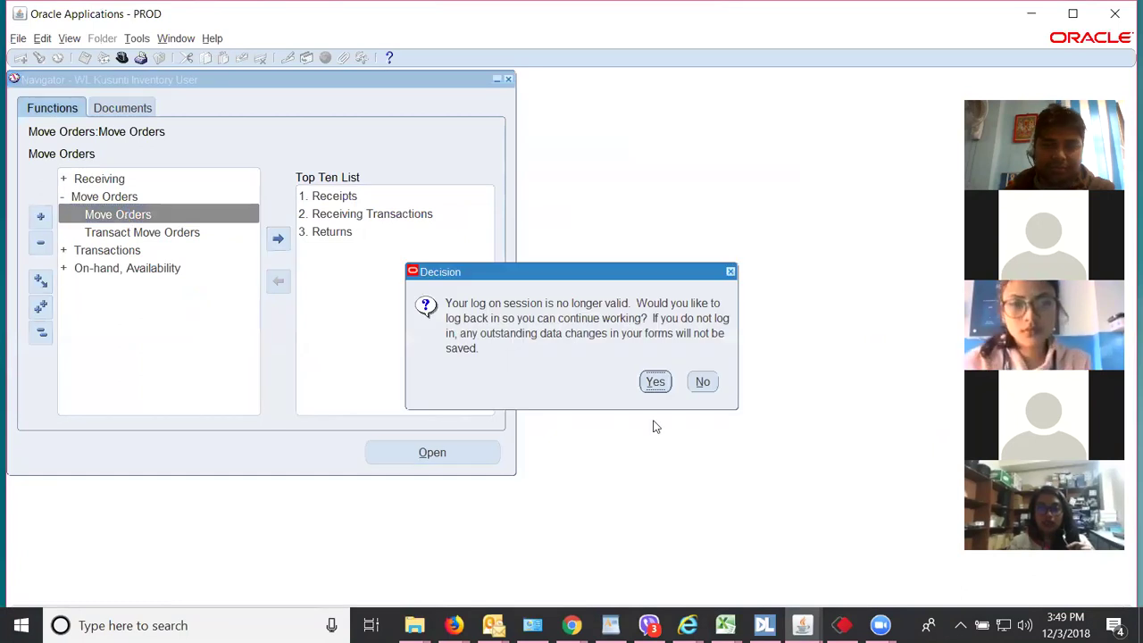
Agree to log back in and switch to the PROD login page in Internet Explorer
click(653, 382)
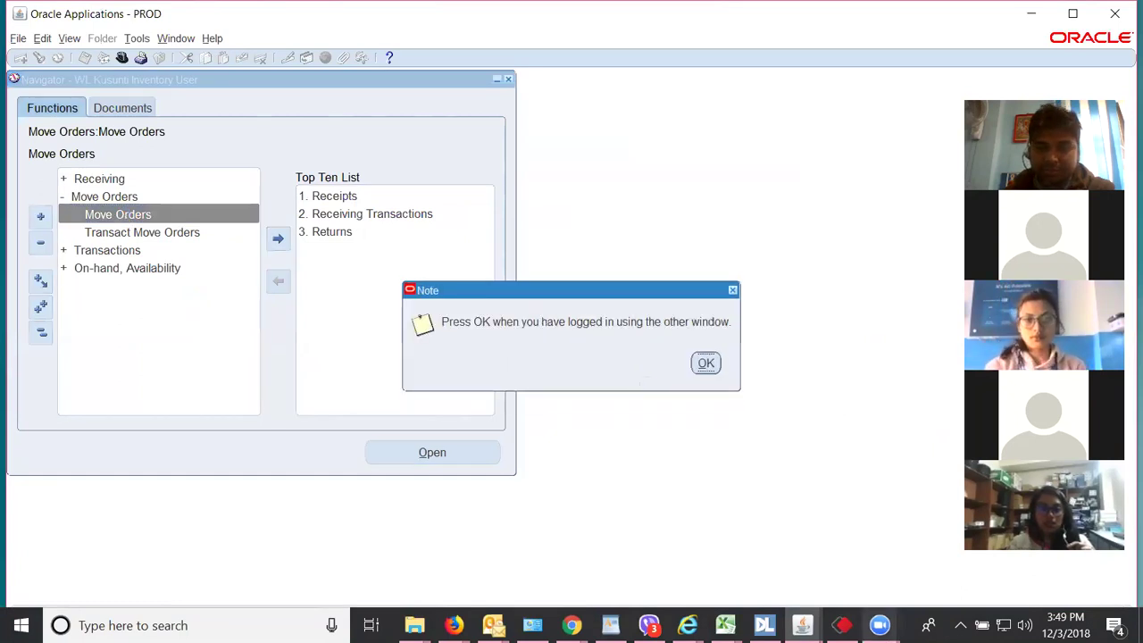
click(688, 625)
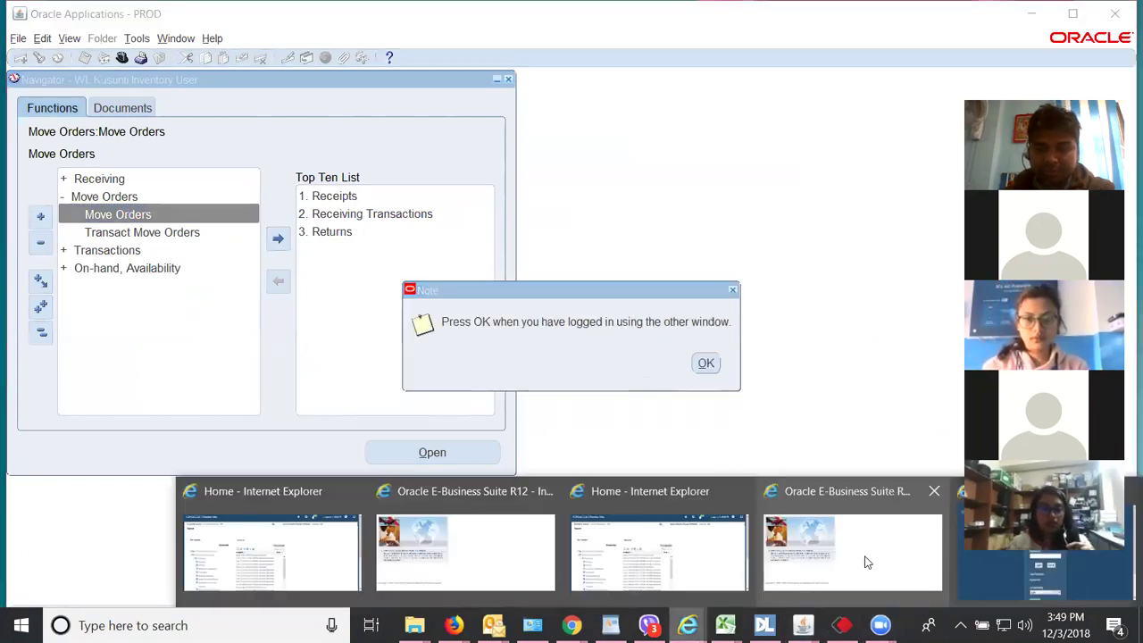
click(1012, 554)
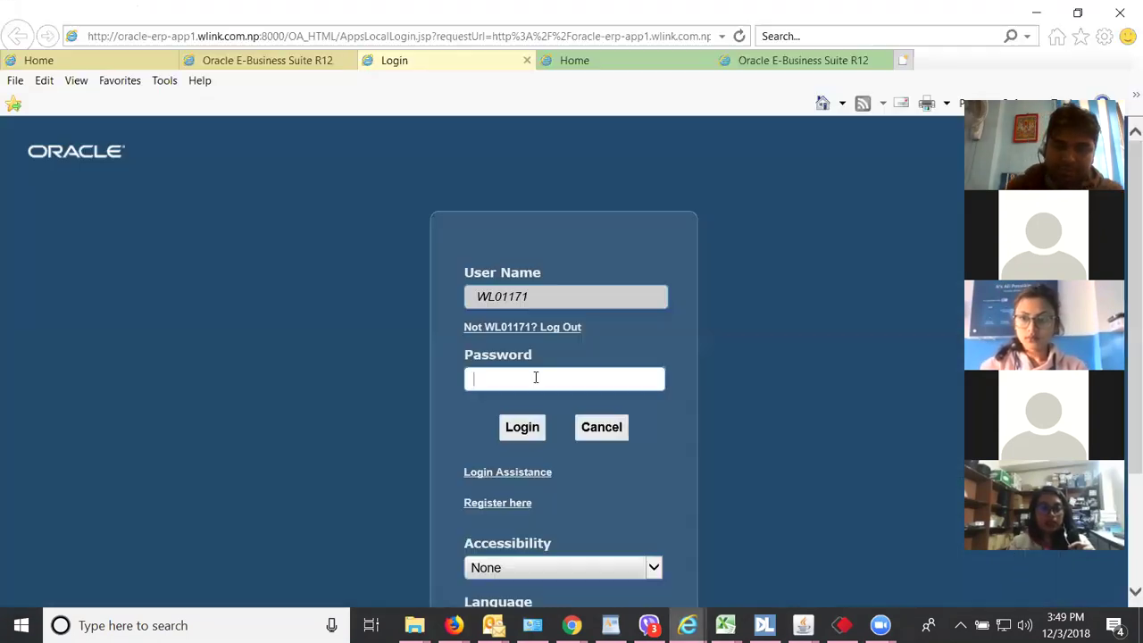
Enter the account password to log back in, and return to Oracle Applications - PROD
click(536, 377)
text(*****)
key(BackSpace)
key(BackSpace)
key(BackSpace)
key(BackSpace)
key(BackSpace)
text(*)
key(BackSpace)
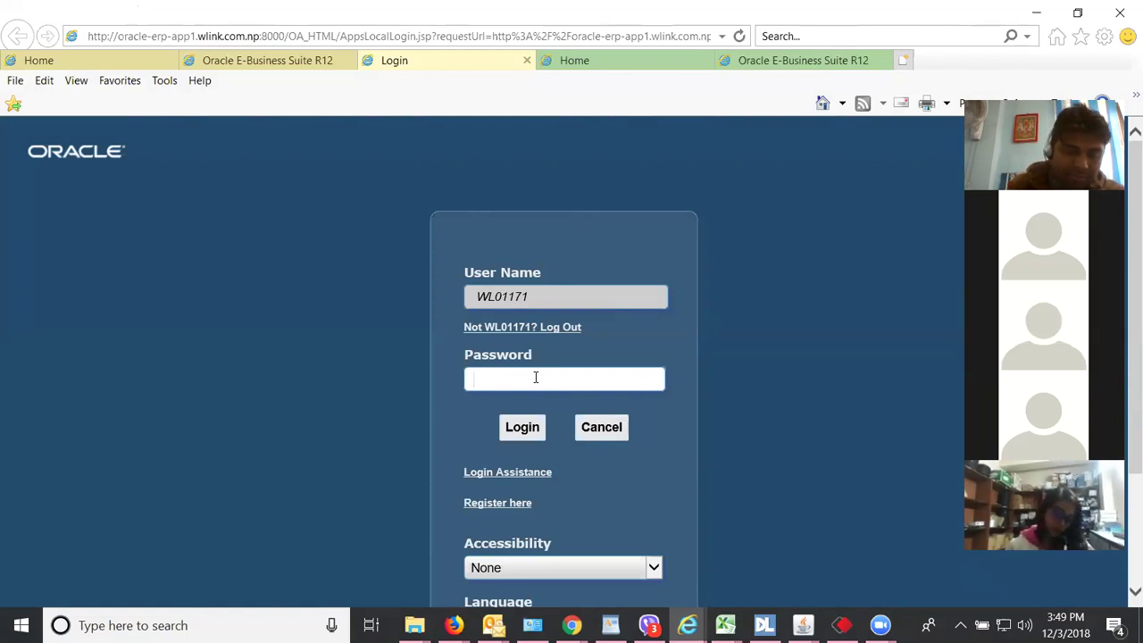
text(********)
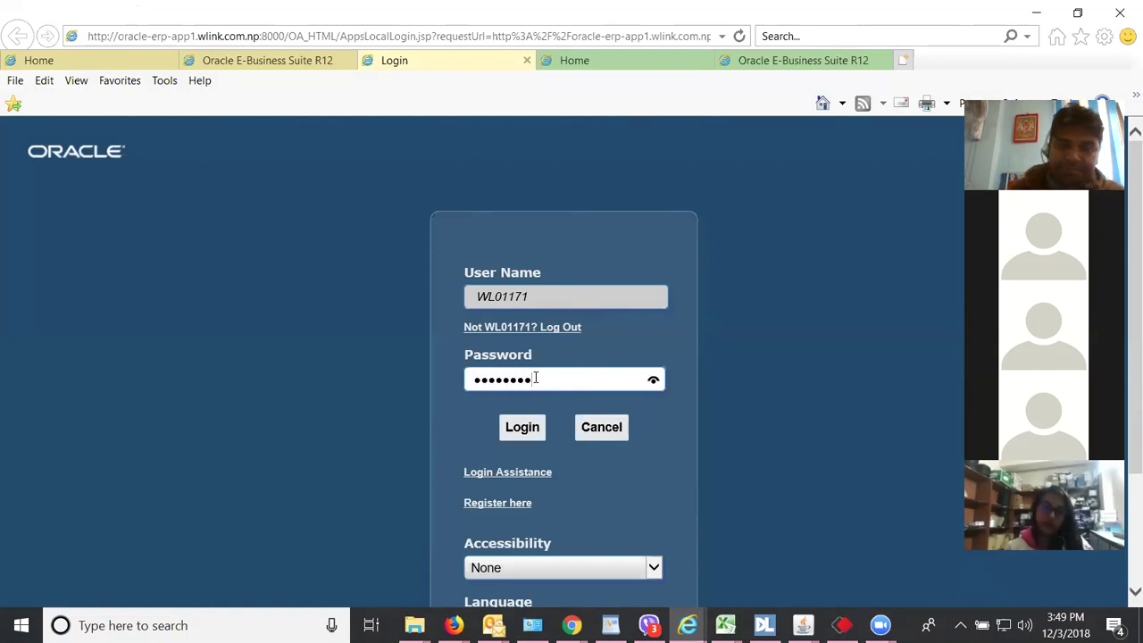
click(522, 427)
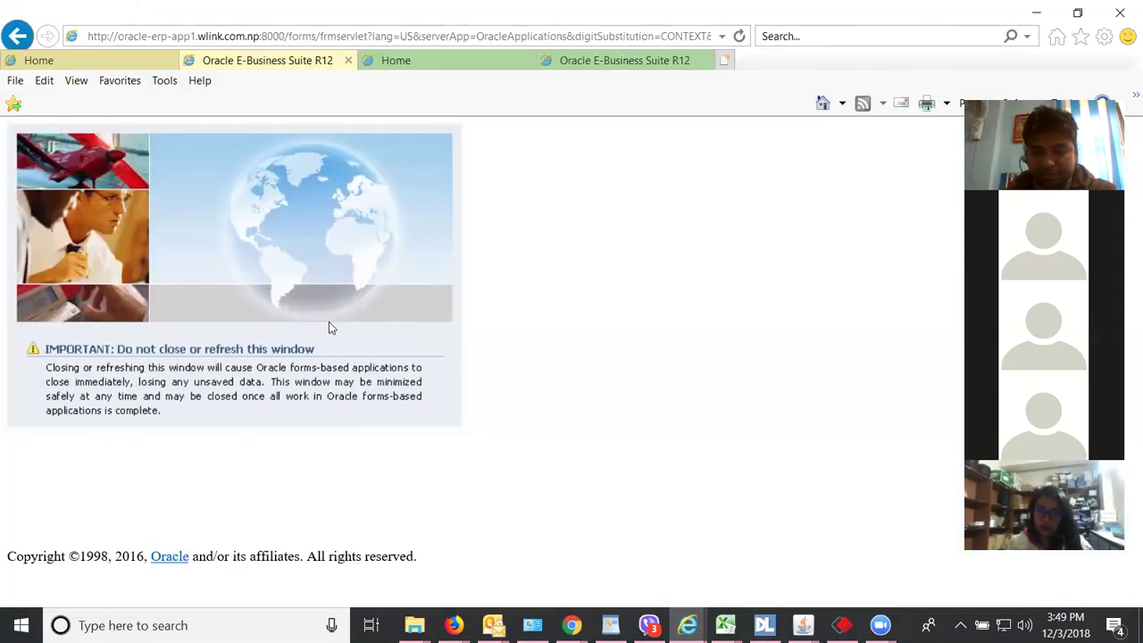
click(803, 626)
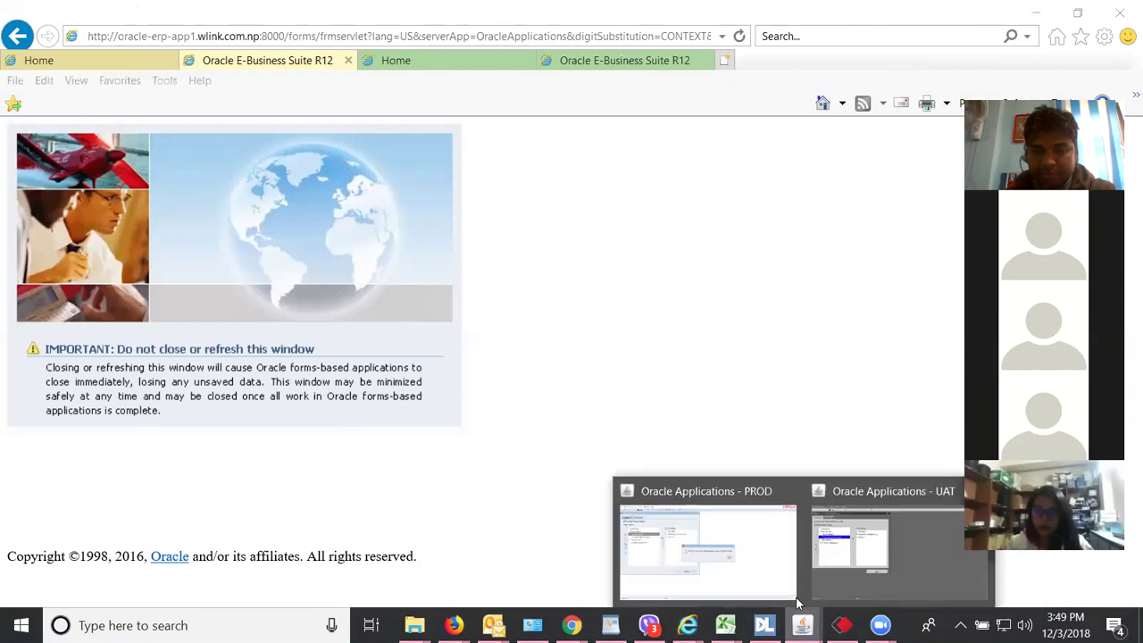
click(749, 576)
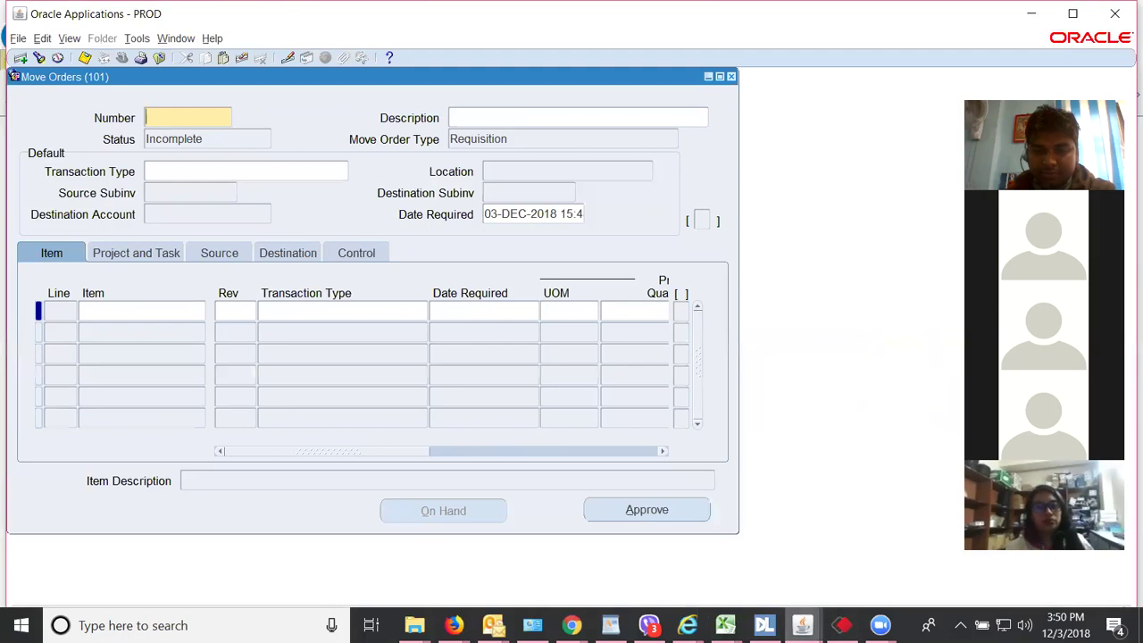
Switch to Oracle Applications - UAT, open the Move Orders form and agree to log back in
click(803, 626)
click(913, 579)
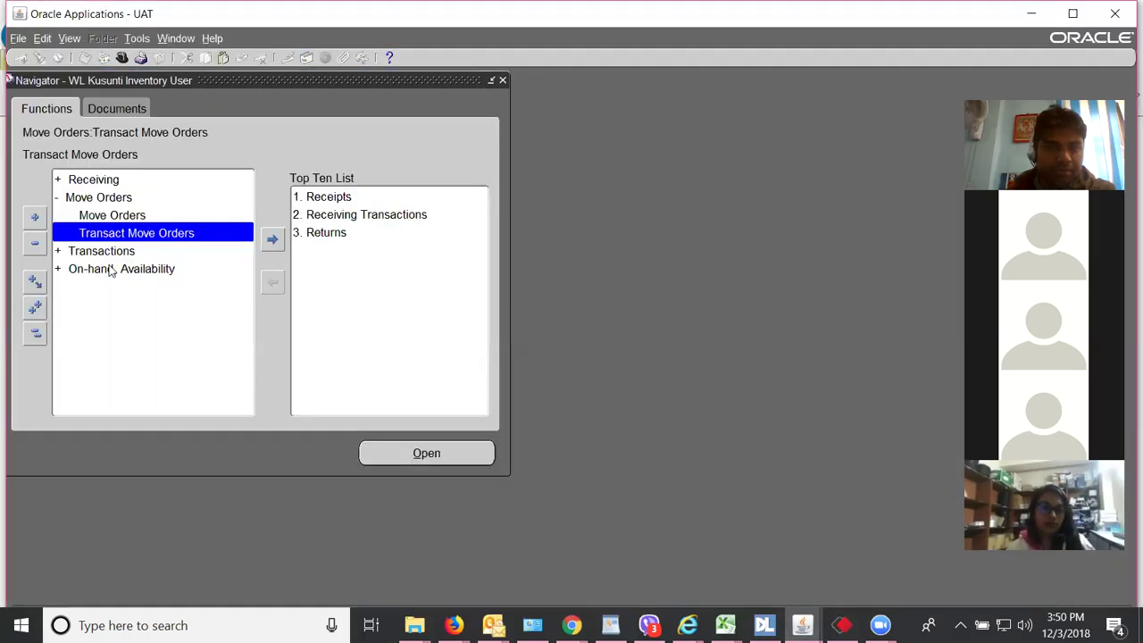
click(115, 214)
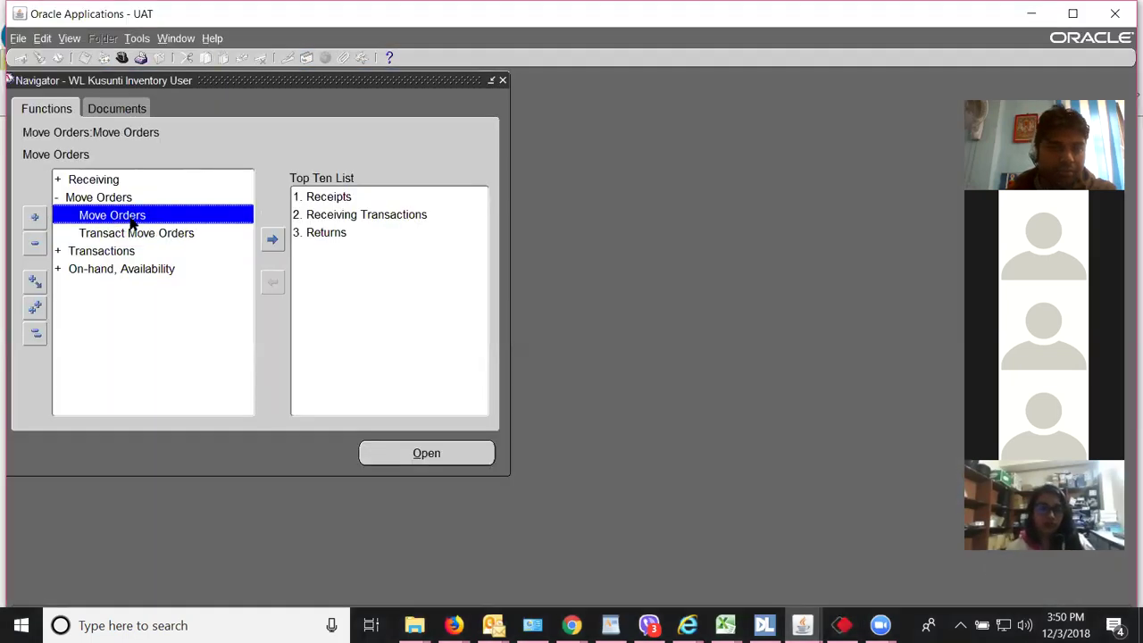
click(657, 382)
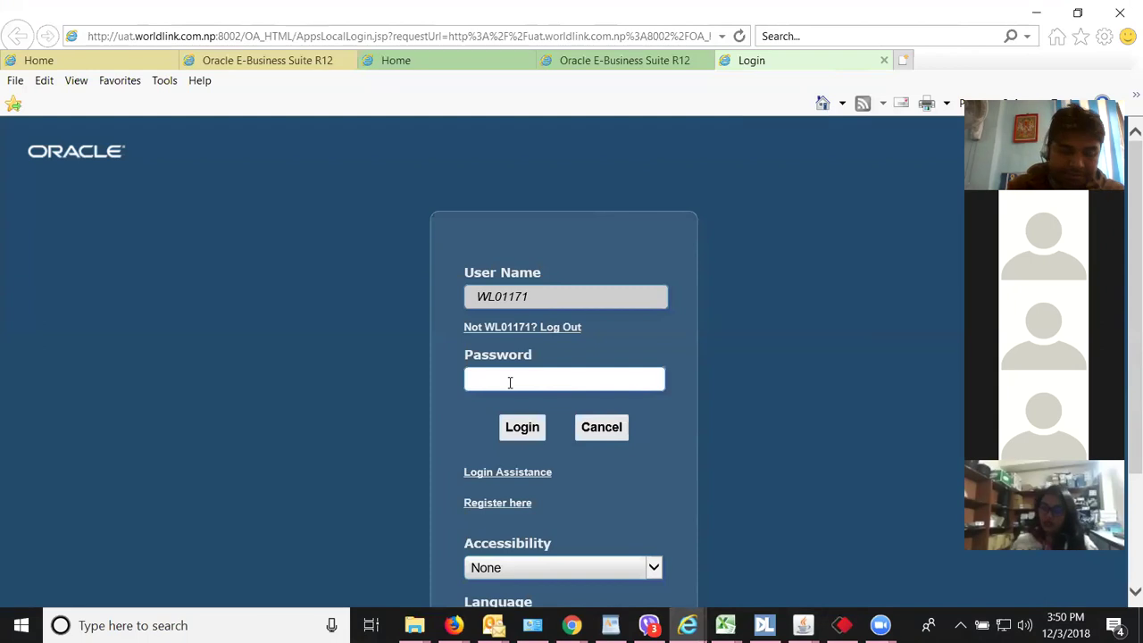
Log in to UAT with the account password, return to Oracle Applications - UAT and acknowledge the login note
text(*)
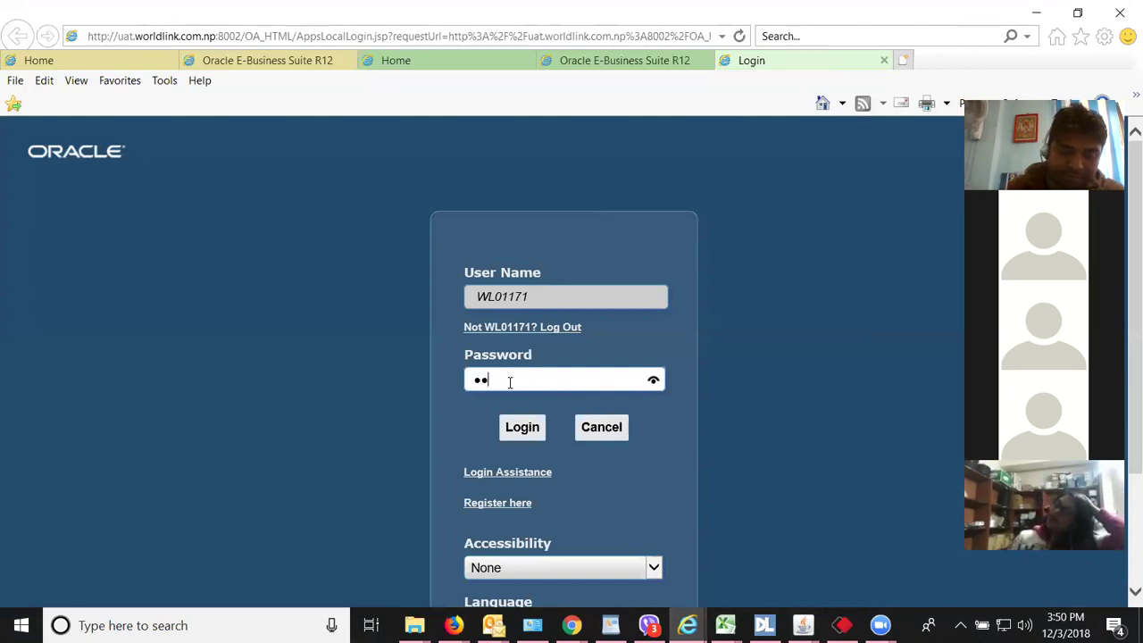
text(*******)
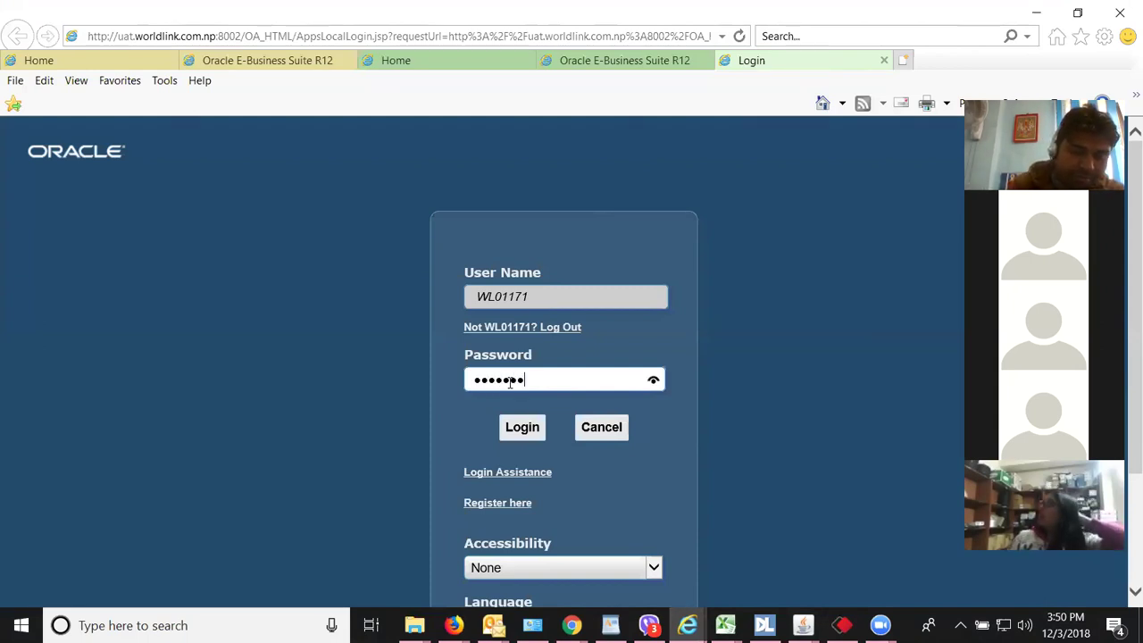
key(Return)
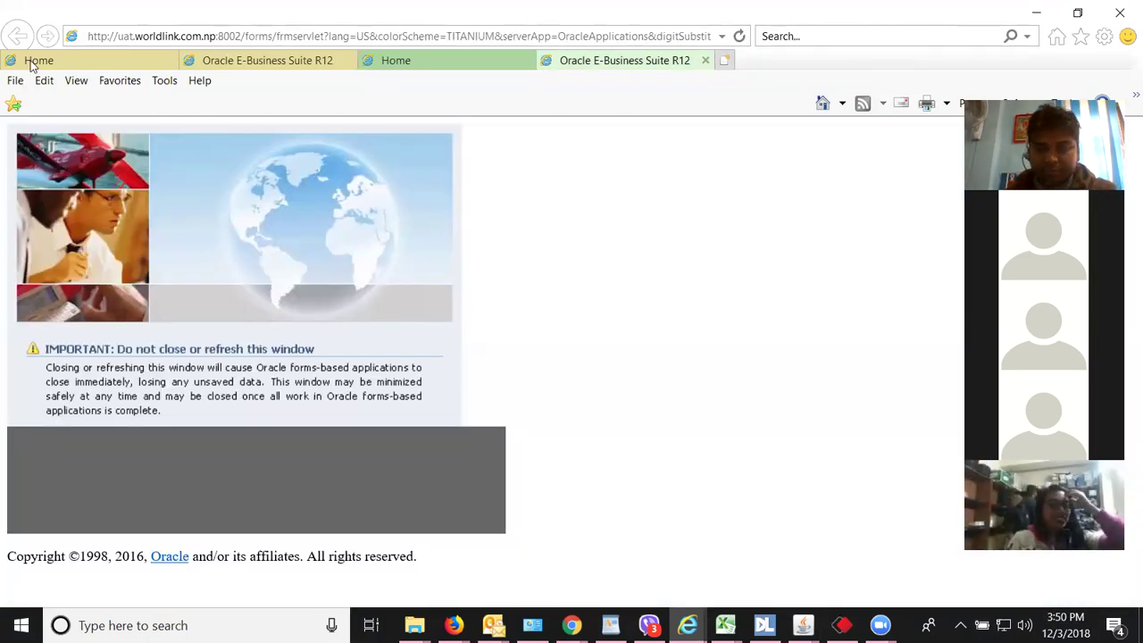
mouse_move(803, 625)
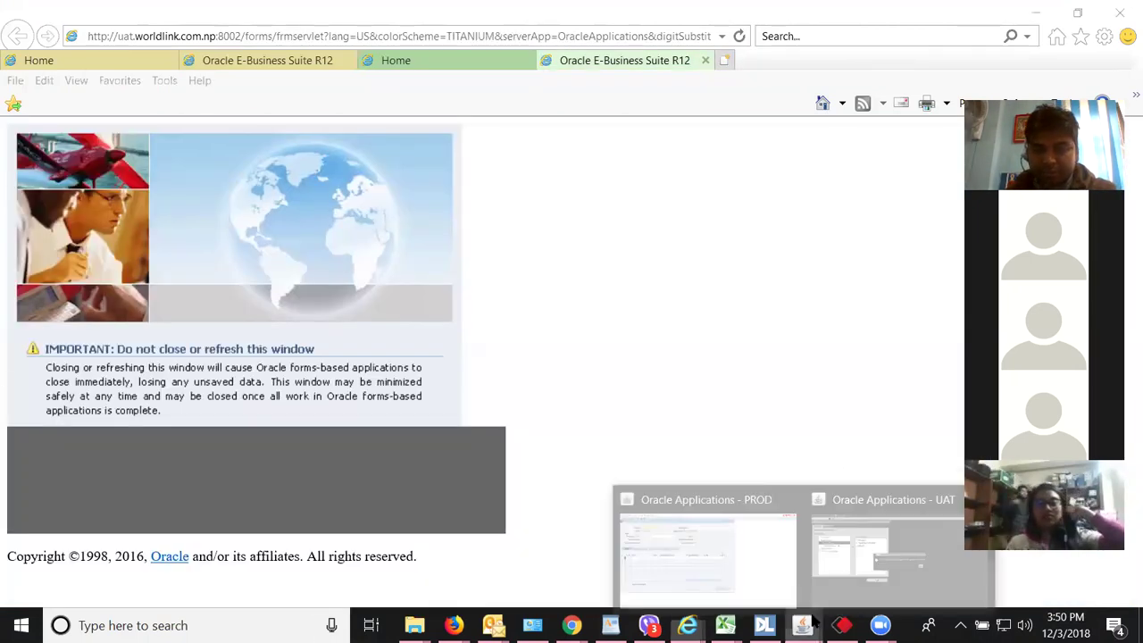
click(900, 574)
click(706, 364)
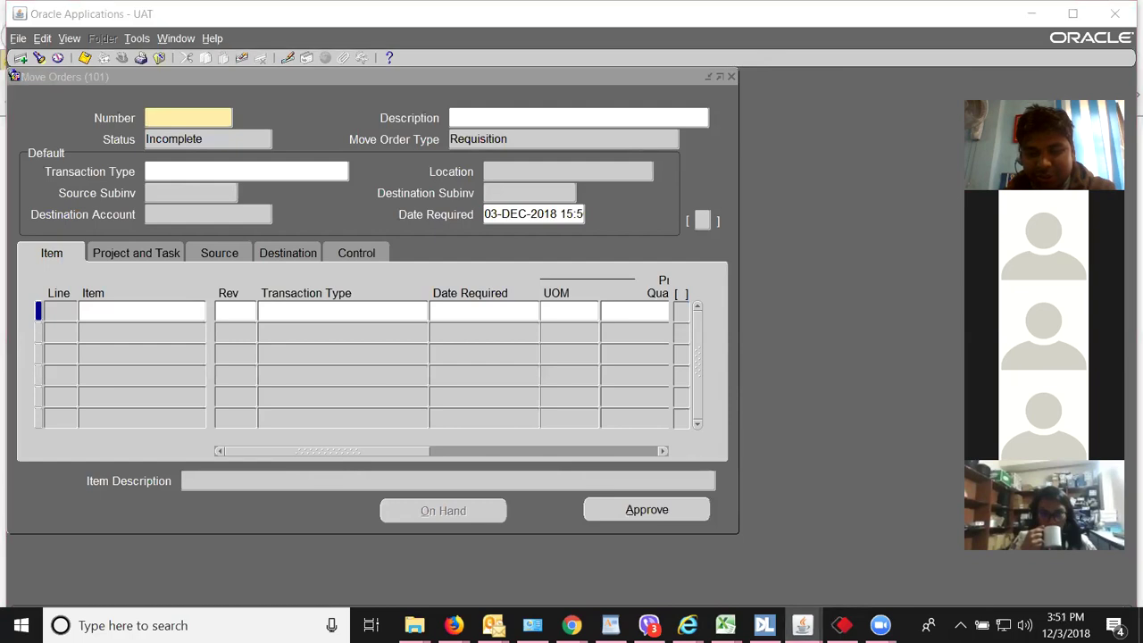
Compare the blank Move Orders form in Oracle Applications - PROD with the one in UAT
mouse_move(802, 625)
click(756, 582)
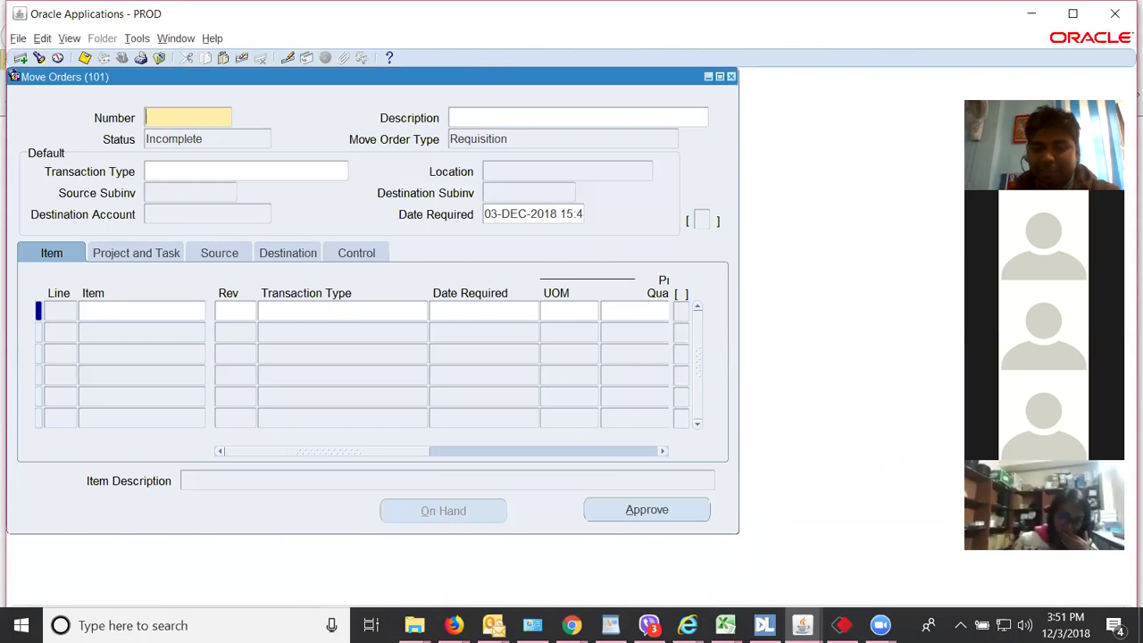
mouse_move(802, 625)
click(915, 532)
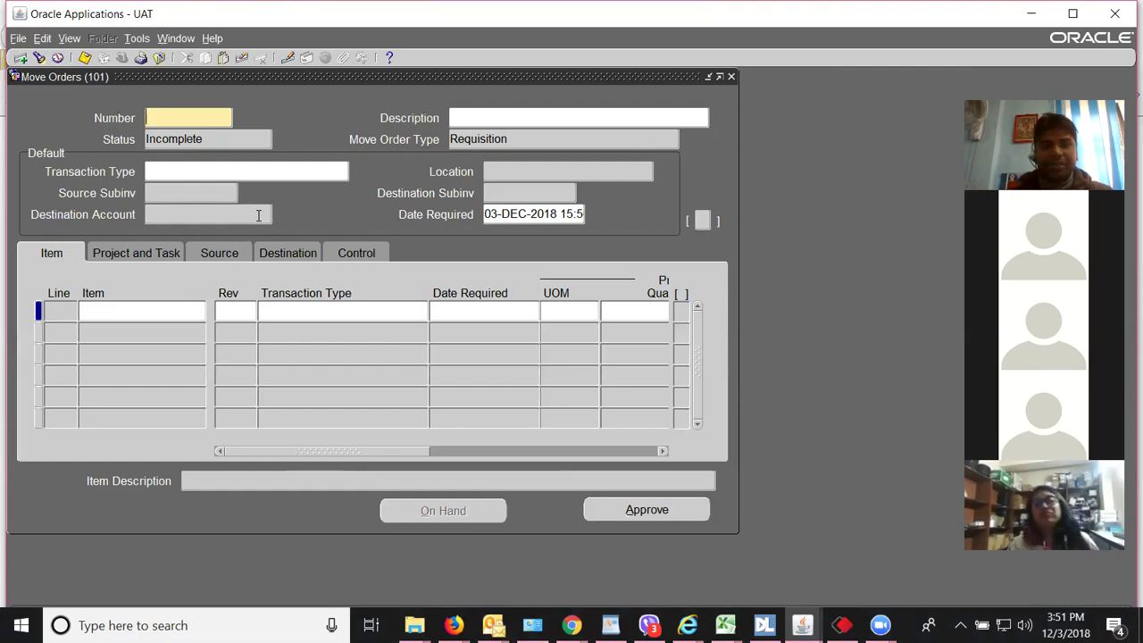
Set the move order's default transaction type to Move Order Transfer
click(282, 171)
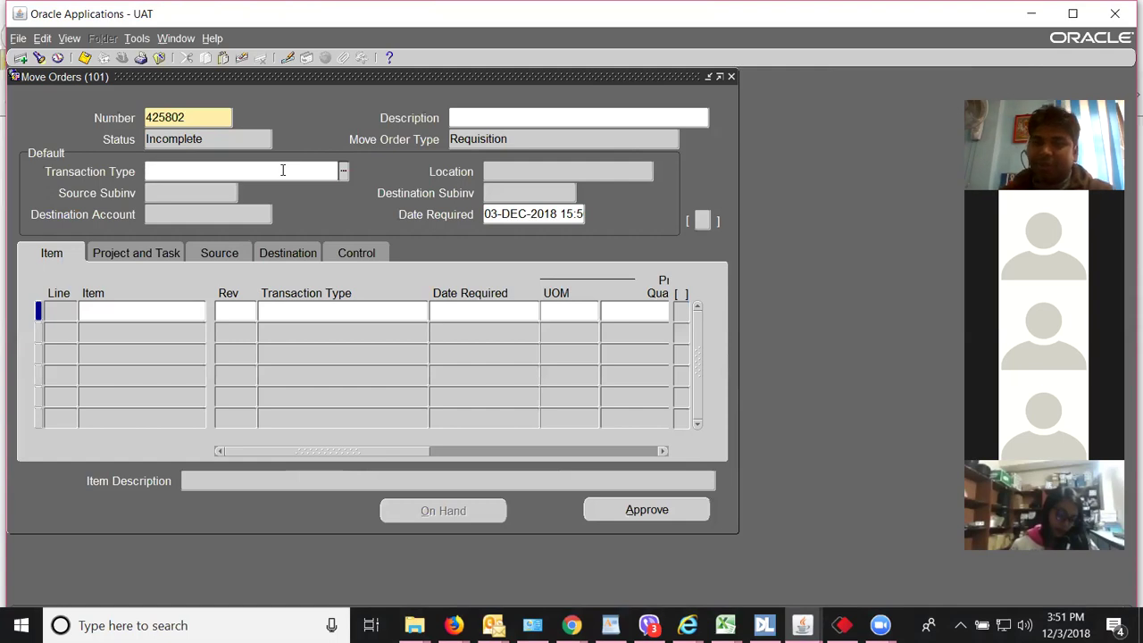
click(343, 174)
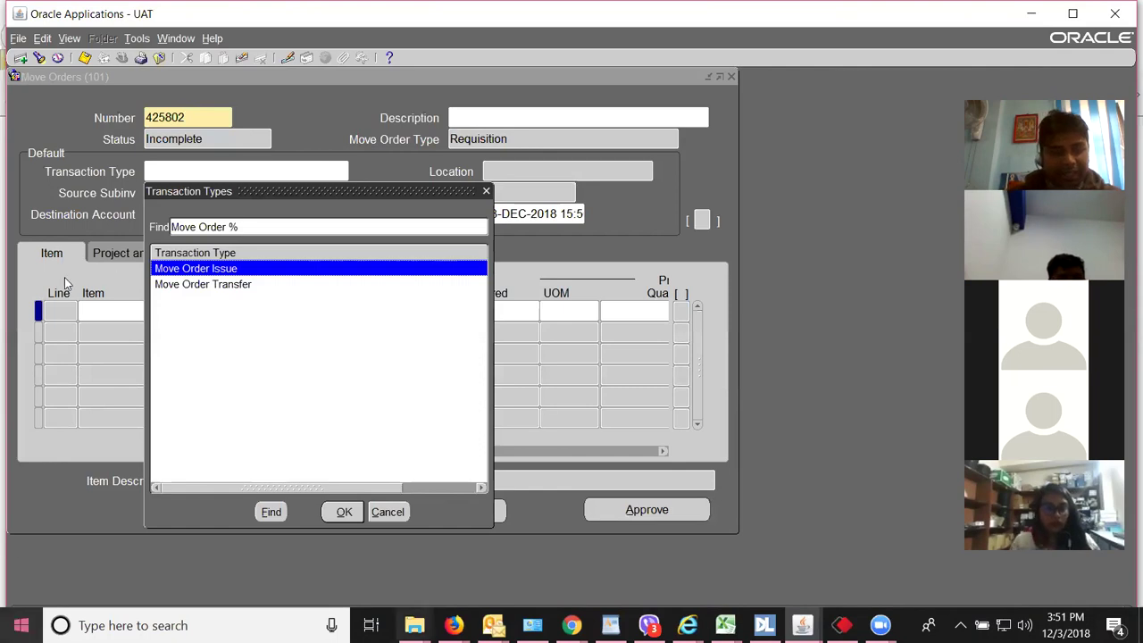
click(211, 286)
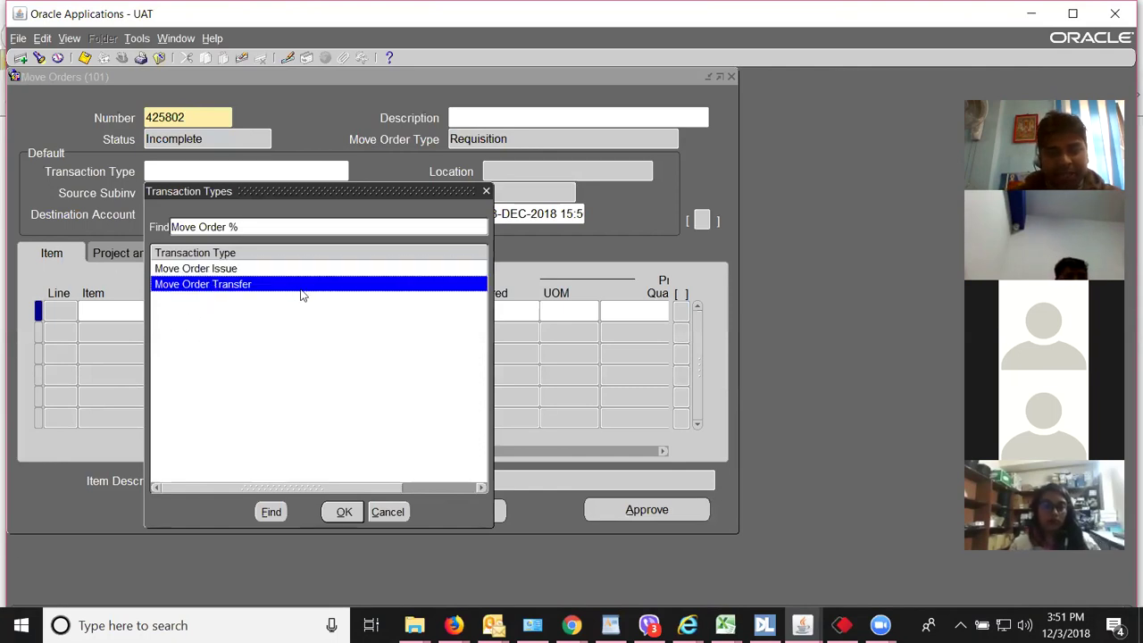
click(214, 271)
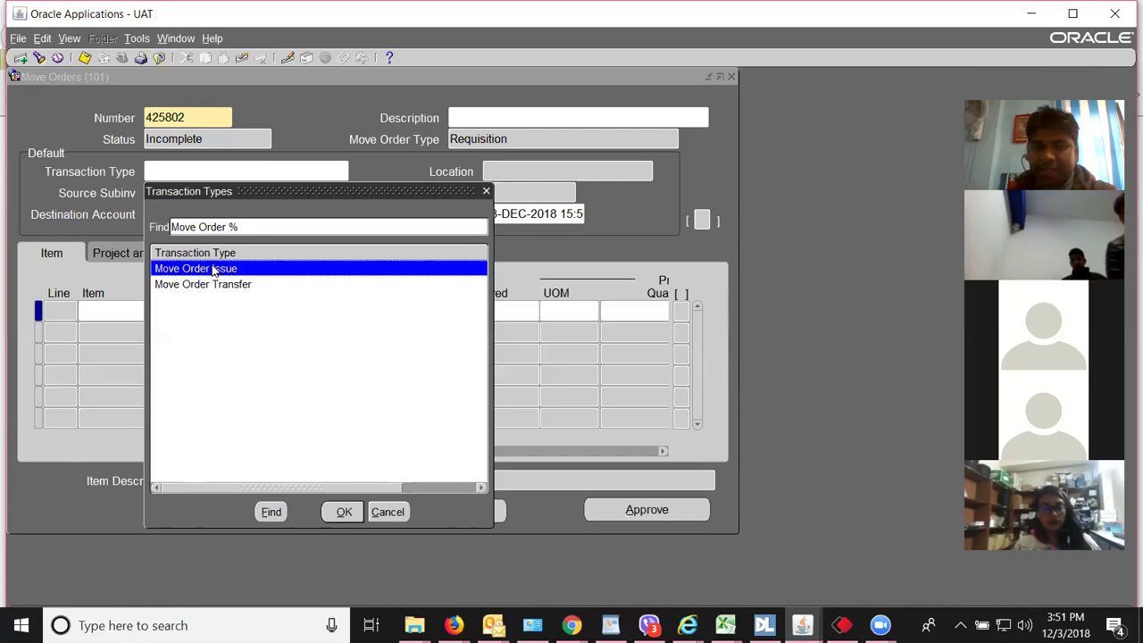
click(224, 286)
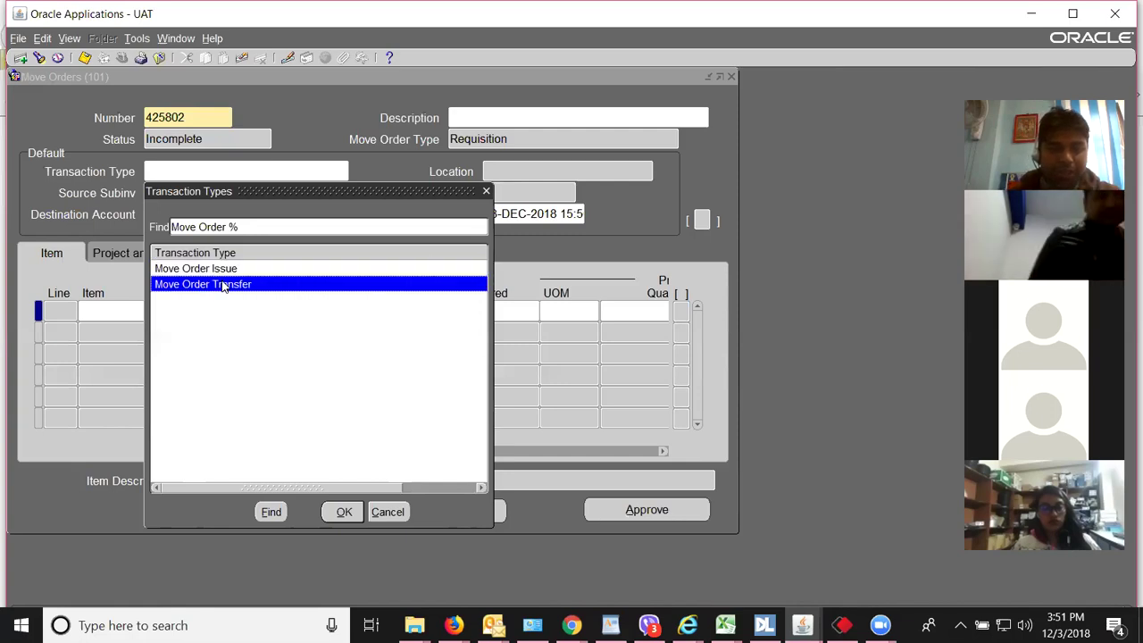
click(226, 273)
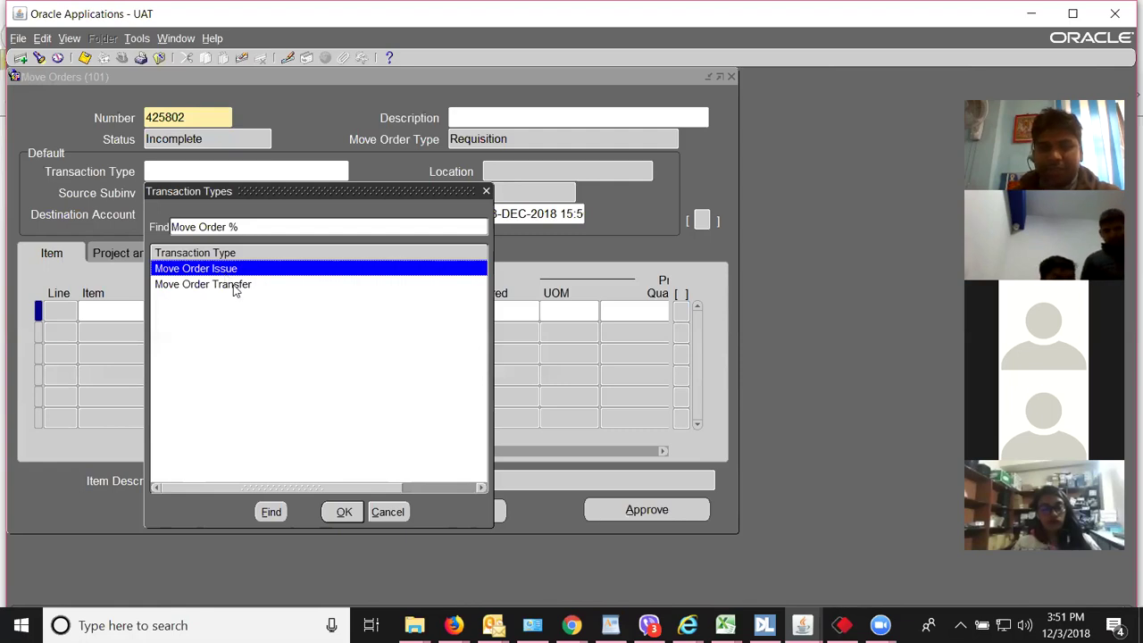
click(237, 287)
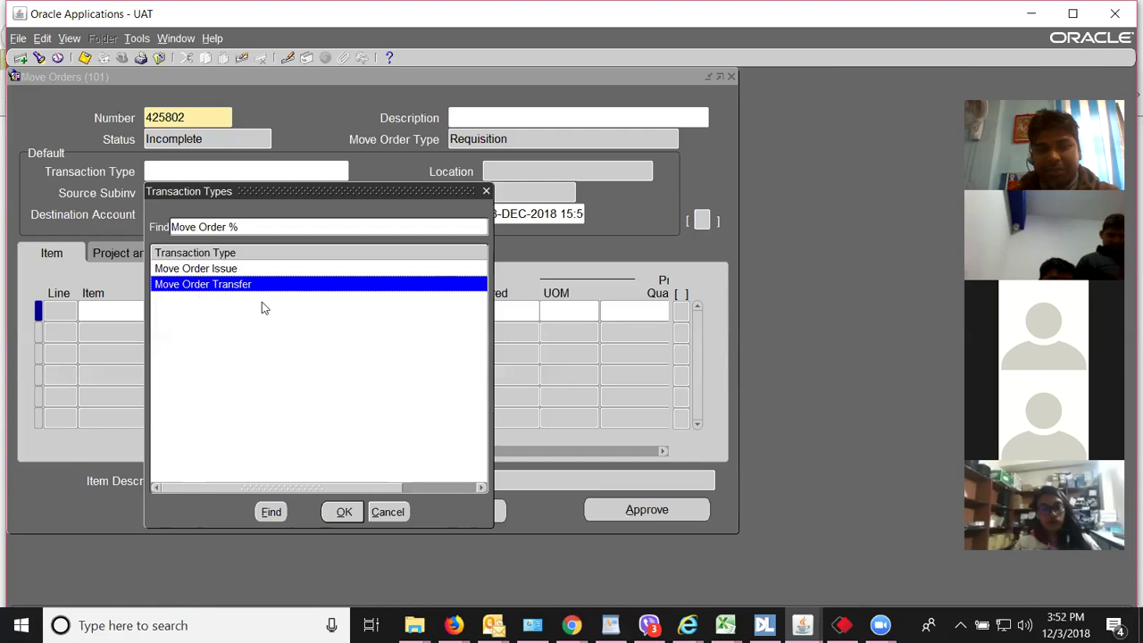
click(345, 513)
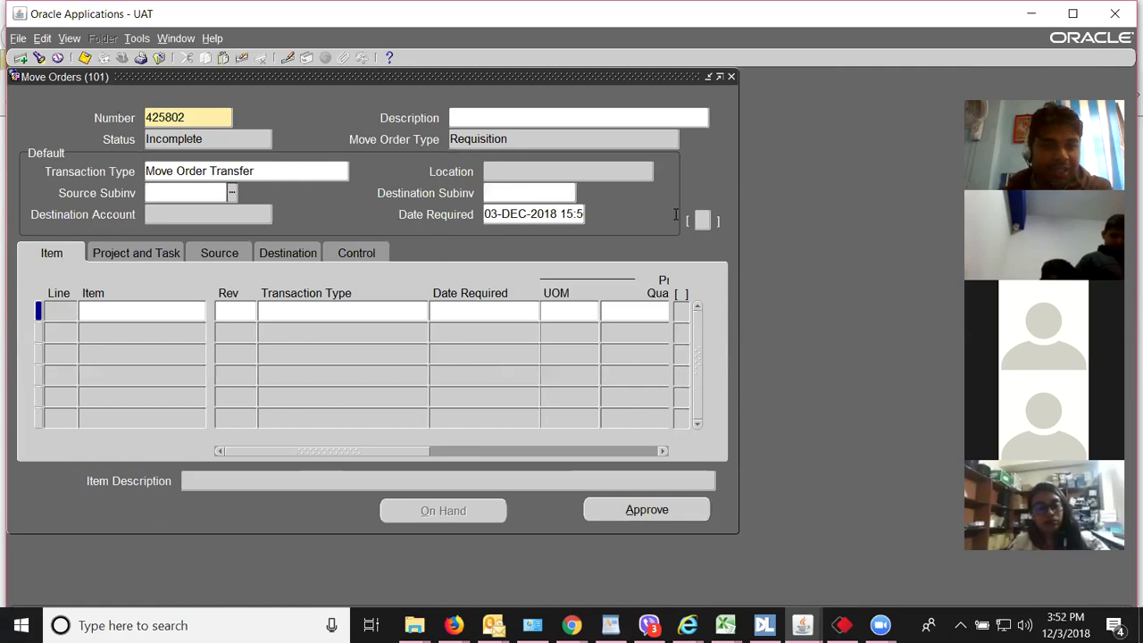
Set the move order's default source subinventory to WAREH, Warehouse (WH)
click(231, 192)
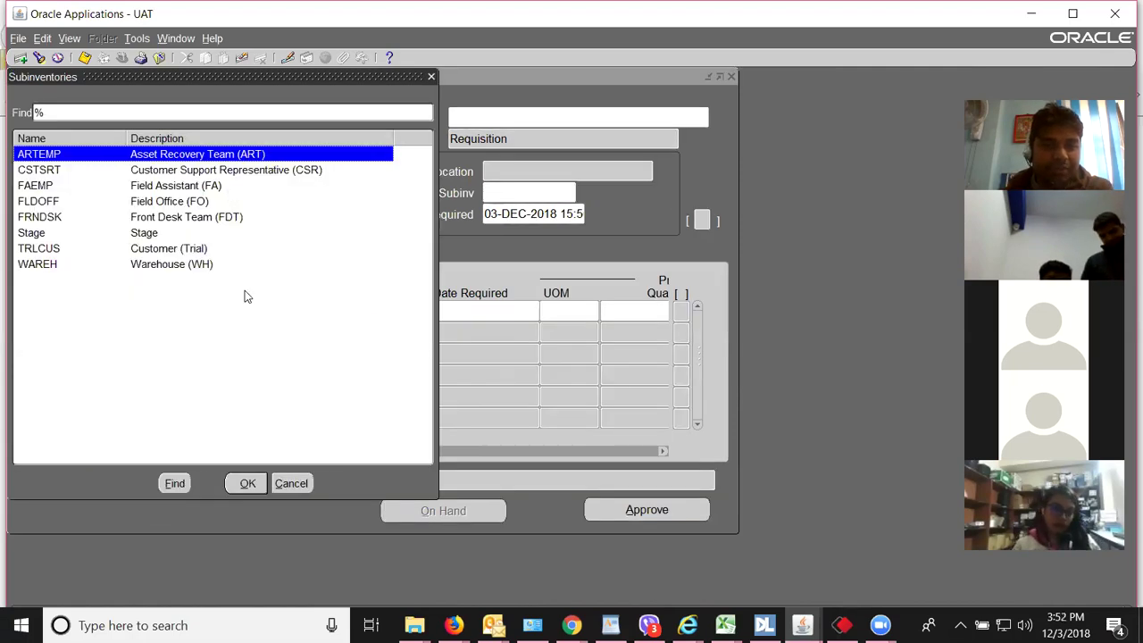
click(205, 266)
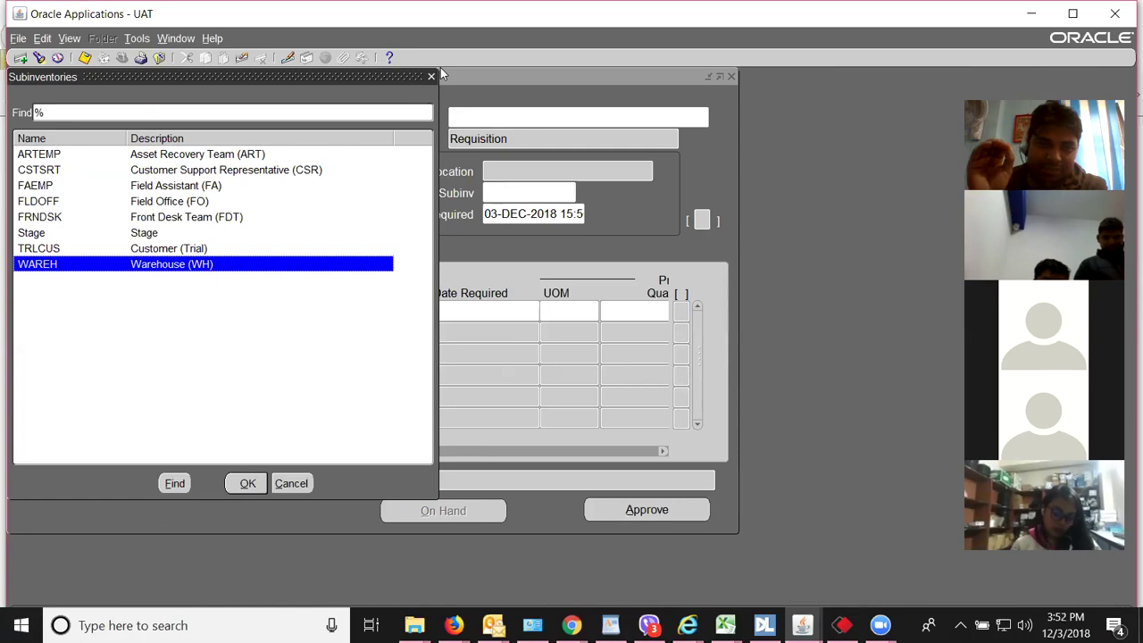
click(187, 190)
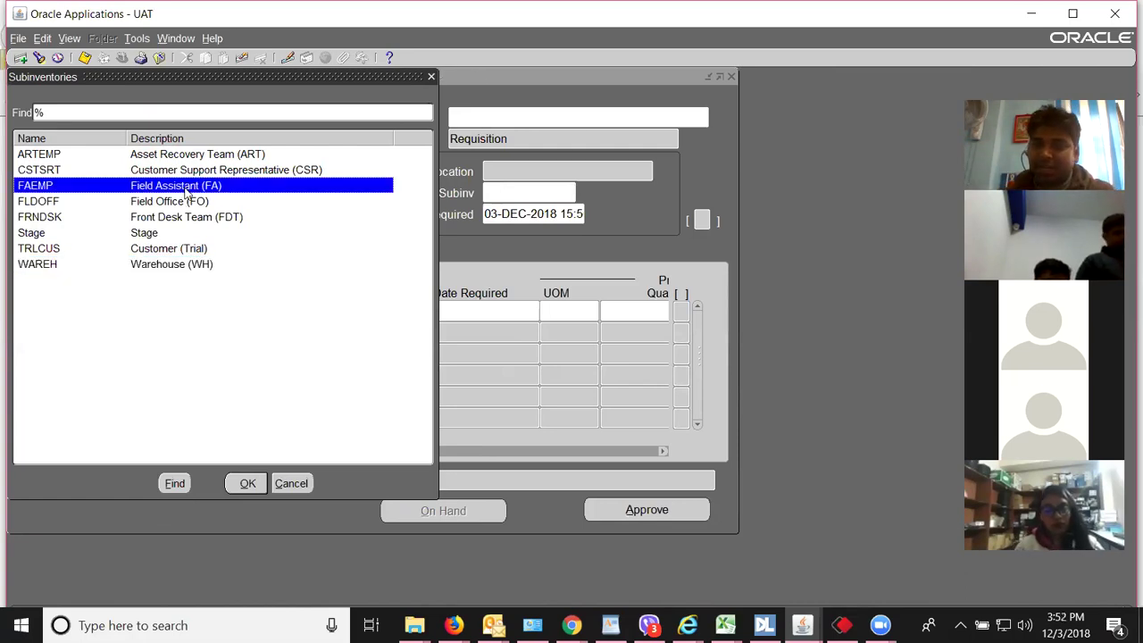
click(202, 266)
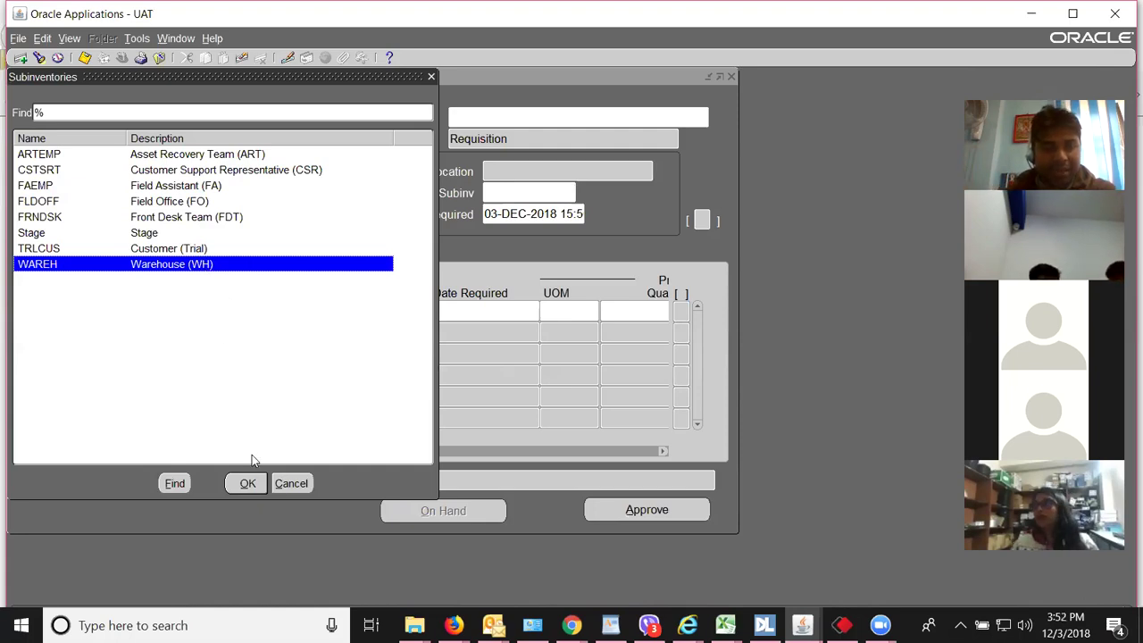
click(250, 484)
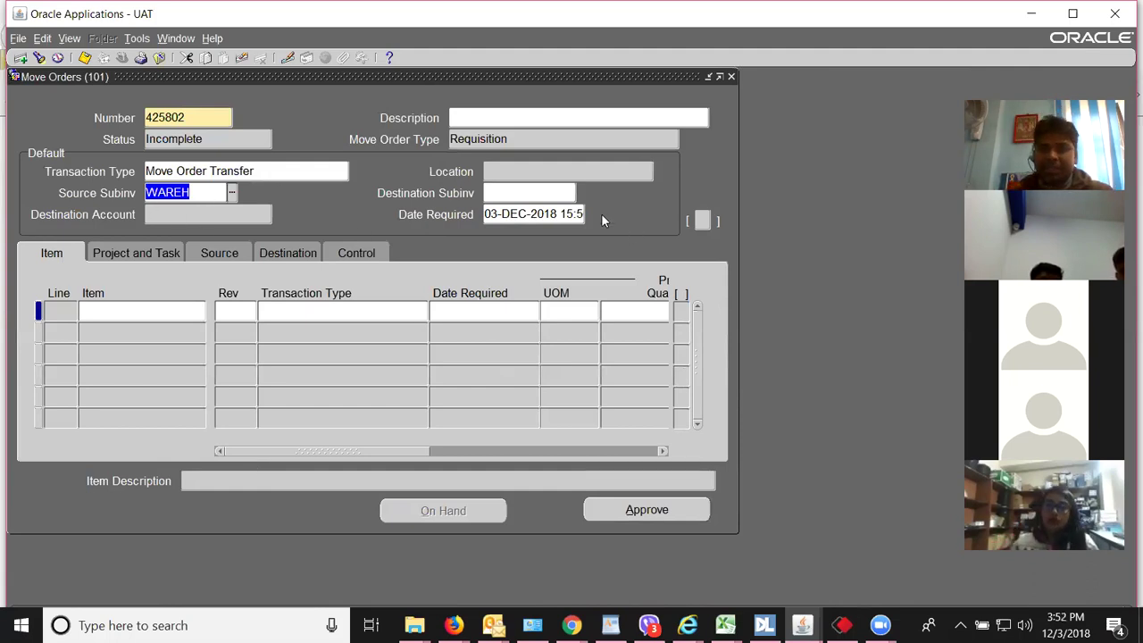
Set the default destination subinventory to TRLCUS, Customer (Trial), looking it up with %%
click(537, 197)
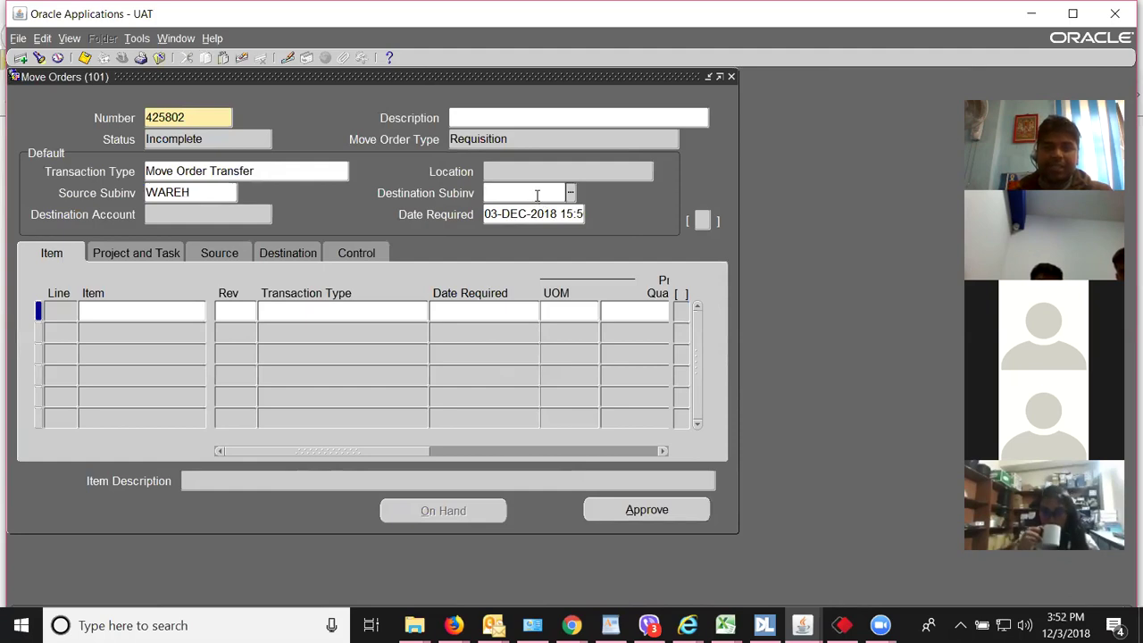
text(%%)
key(Tab)
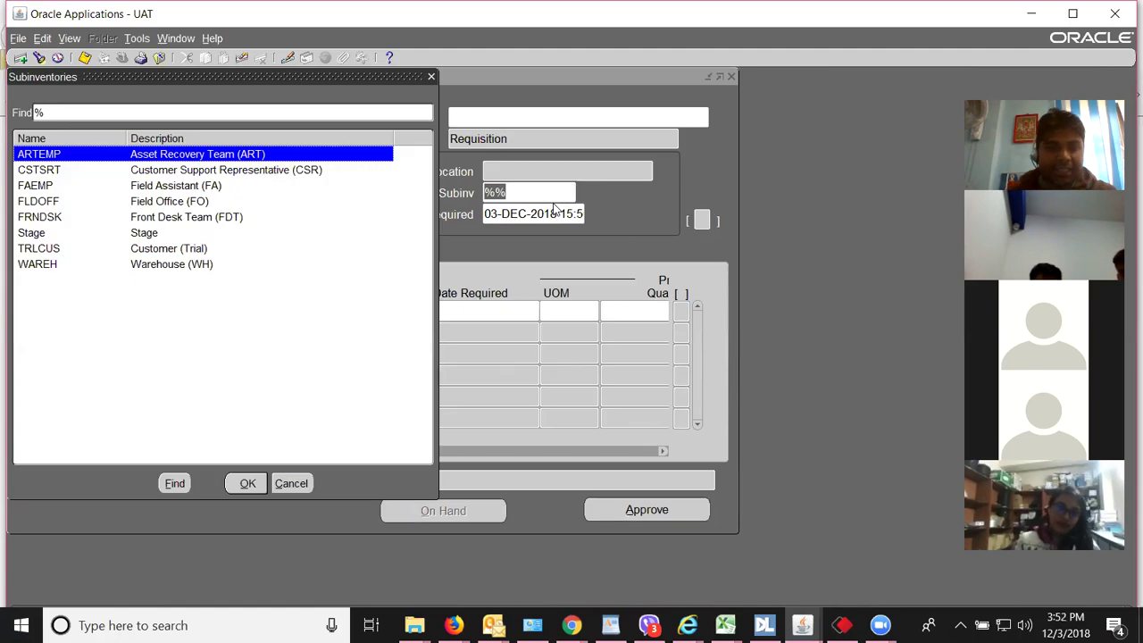
click(149, 251)
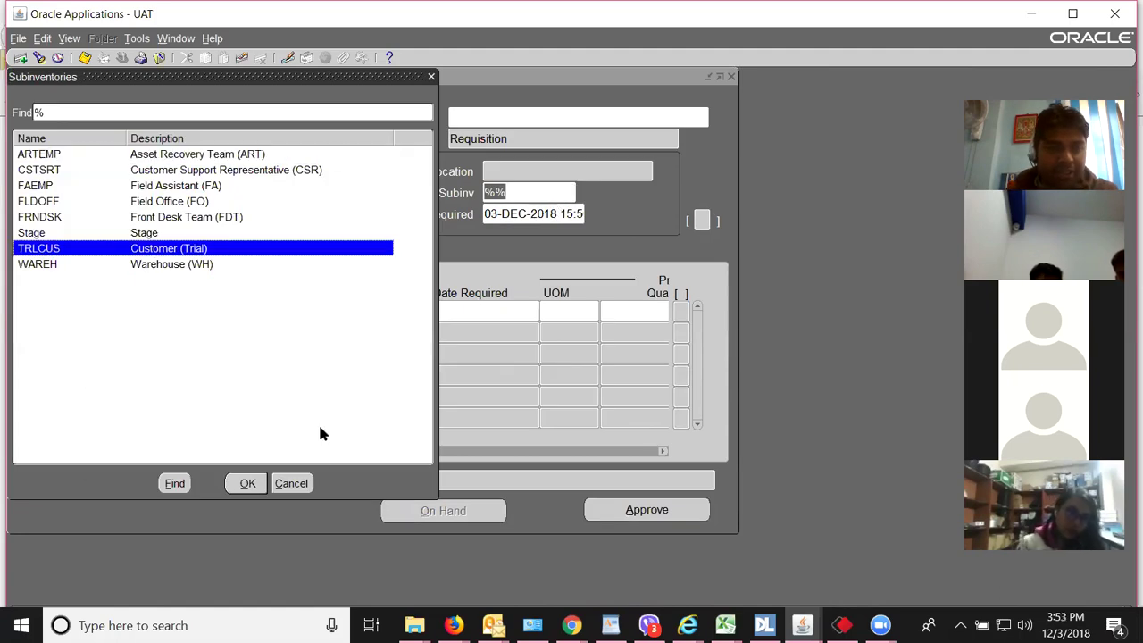
click(248, 483)
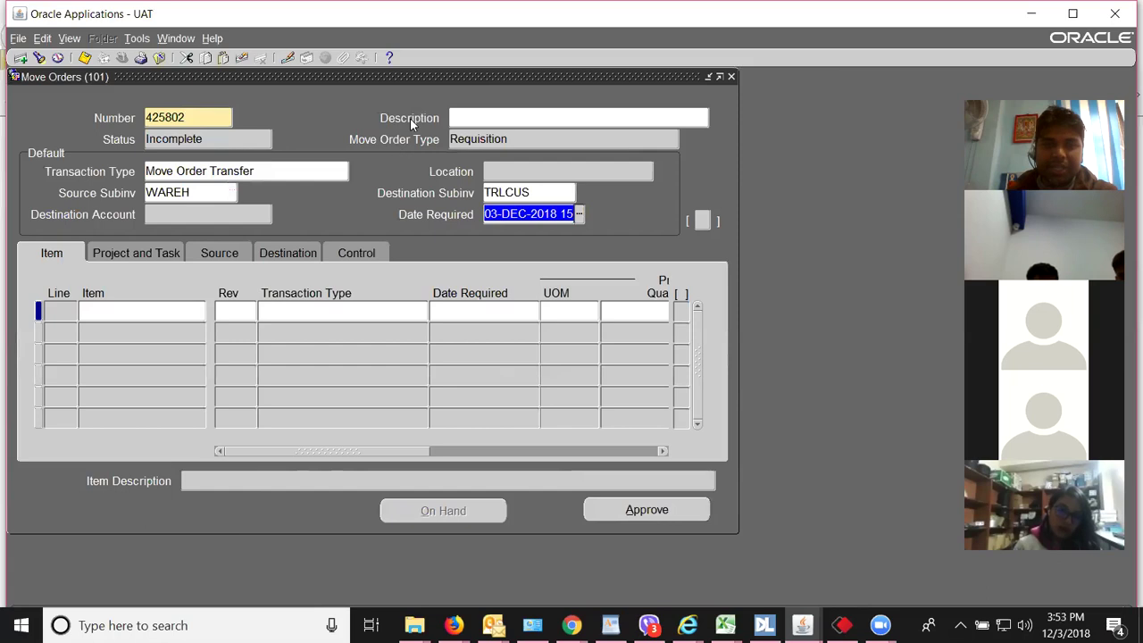
Enter "NiC Bank" as the move order's description
click(479, 118)
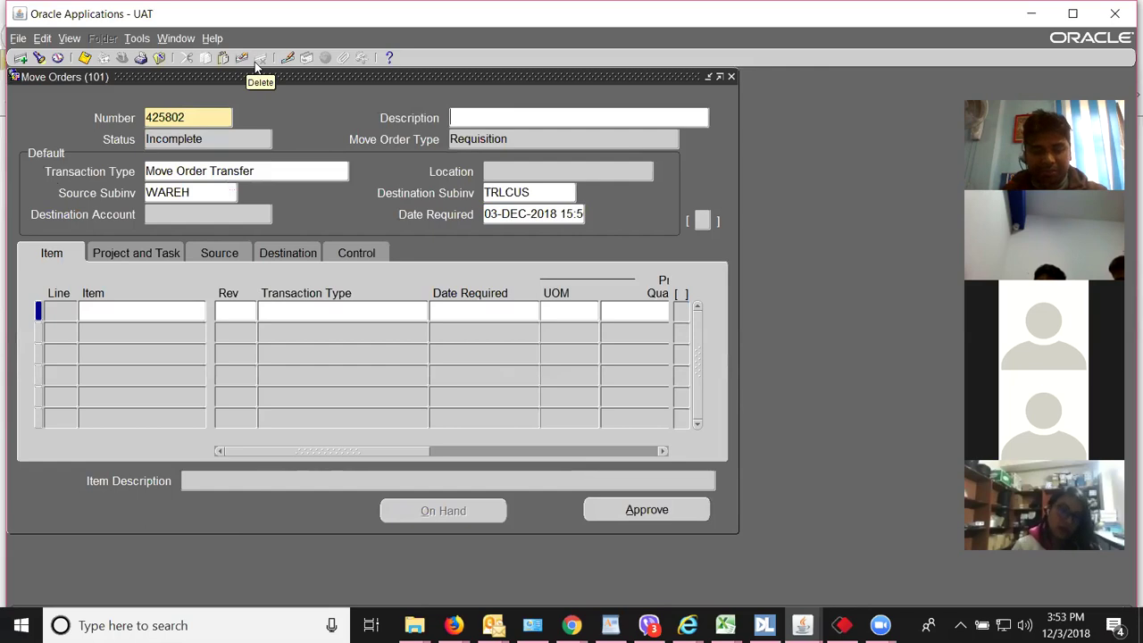
text(C)
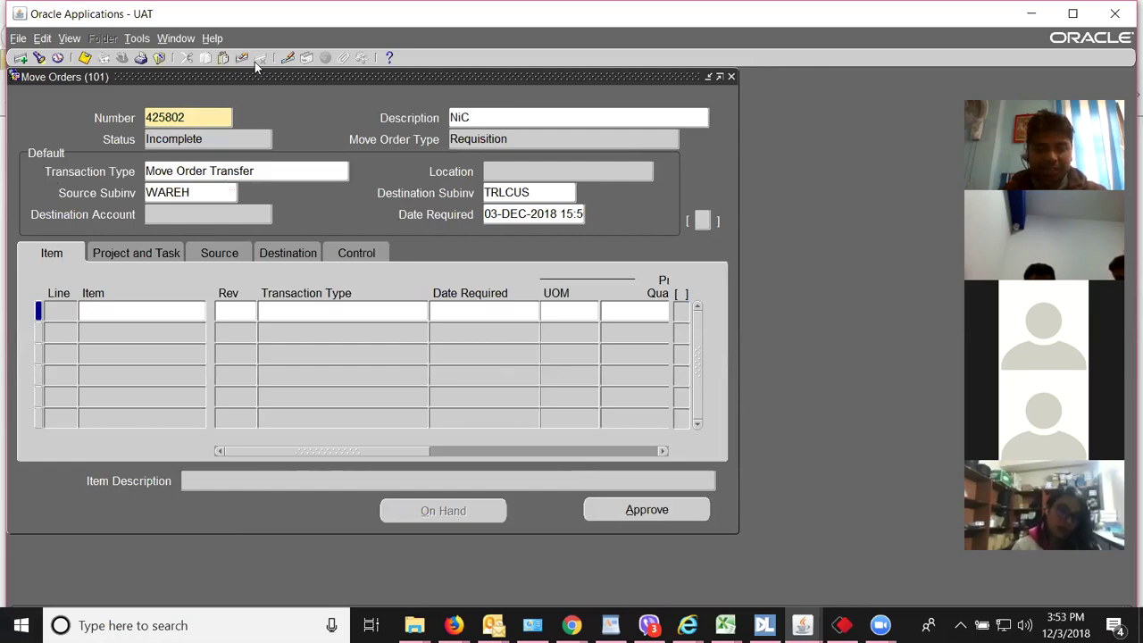
text( Bank)
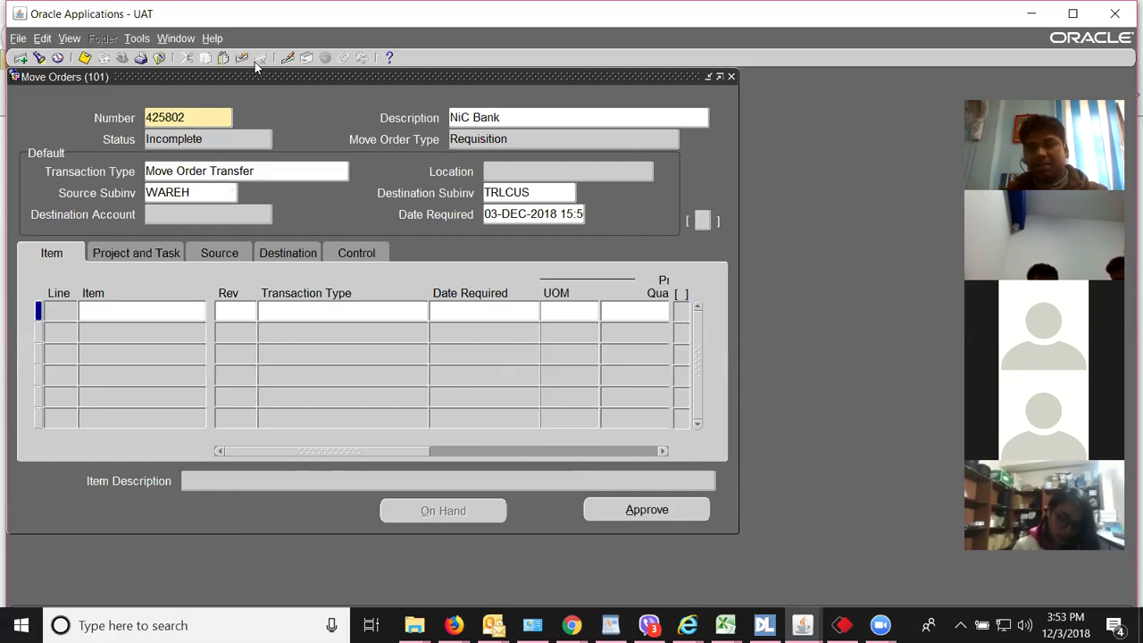
click(145, 310)
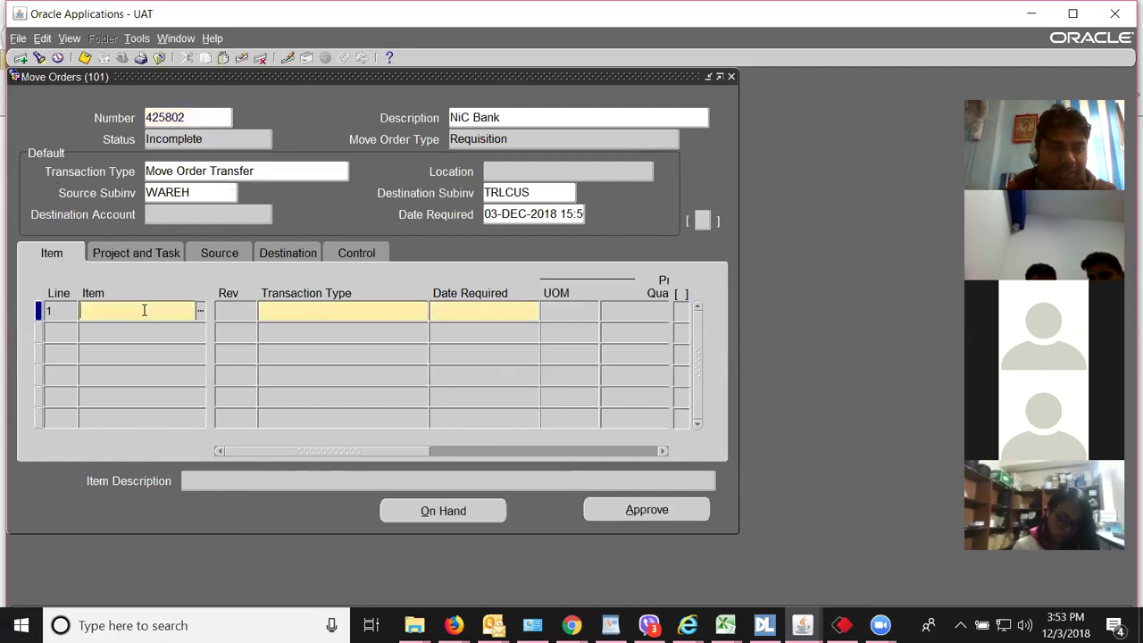
click(474, 124)
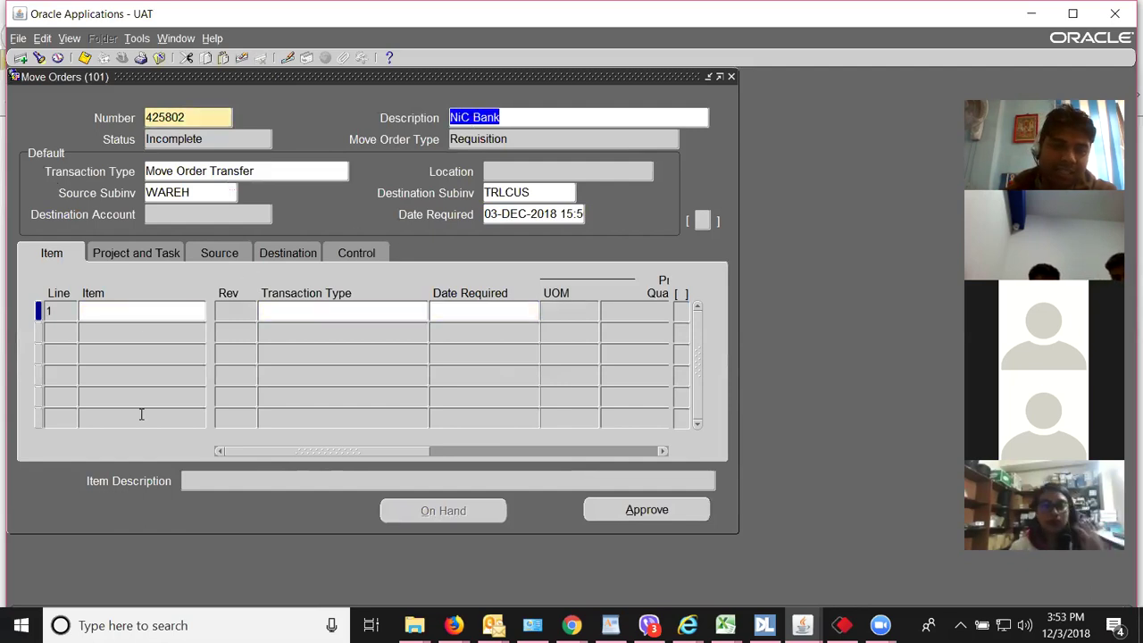
Open the list of system items for line 1 of the move order with the search value %%
click(133, 315)
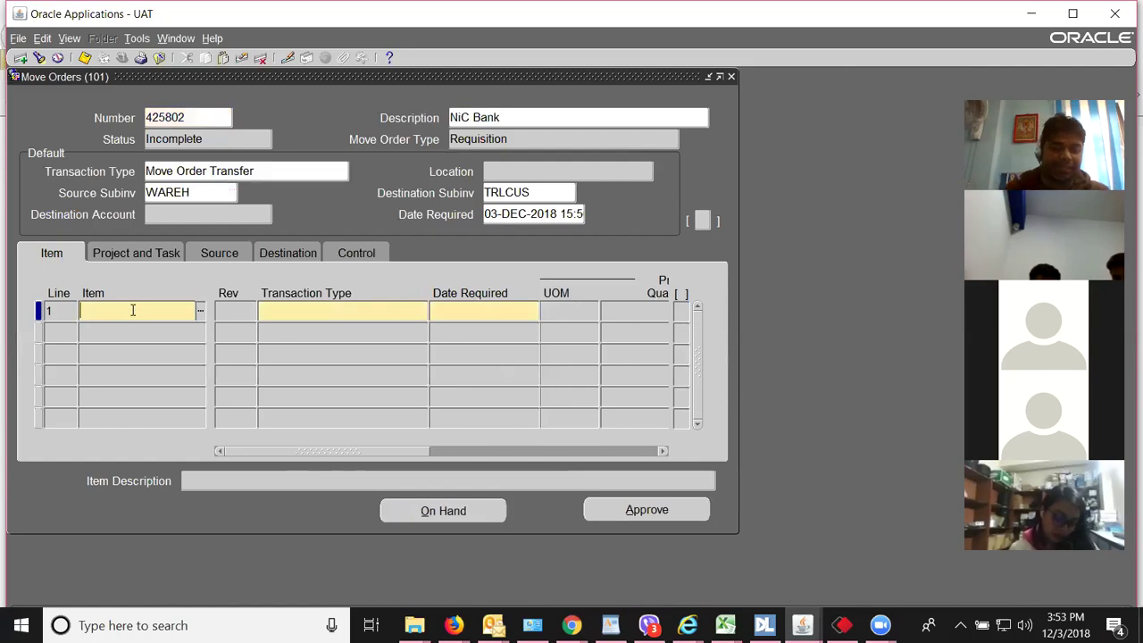
text(%%)
key(Tab)
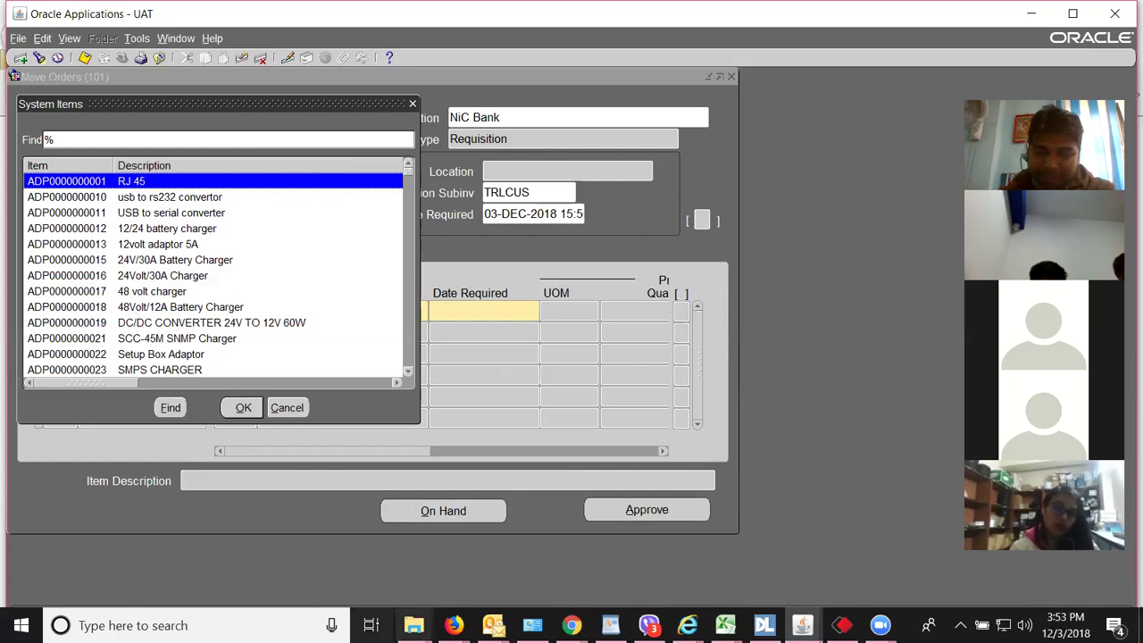
Switch to the Accounting workbook in Excel and review the enterprise client installation items, from 2 Core Fiber to Shophos Router
click(725, 625)
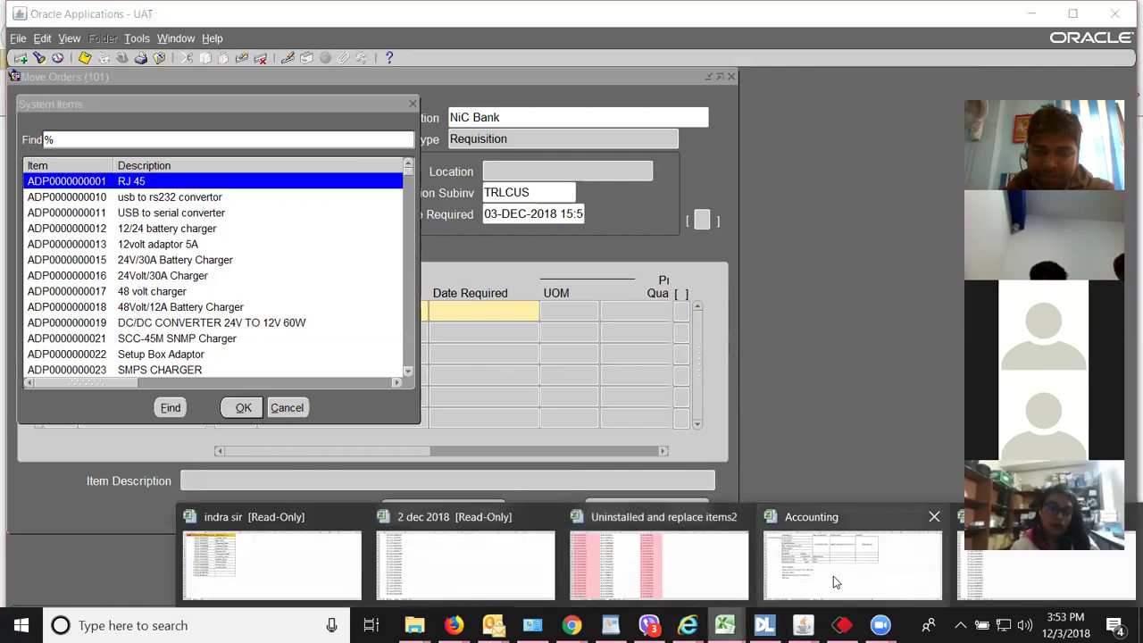
click(833, 569)
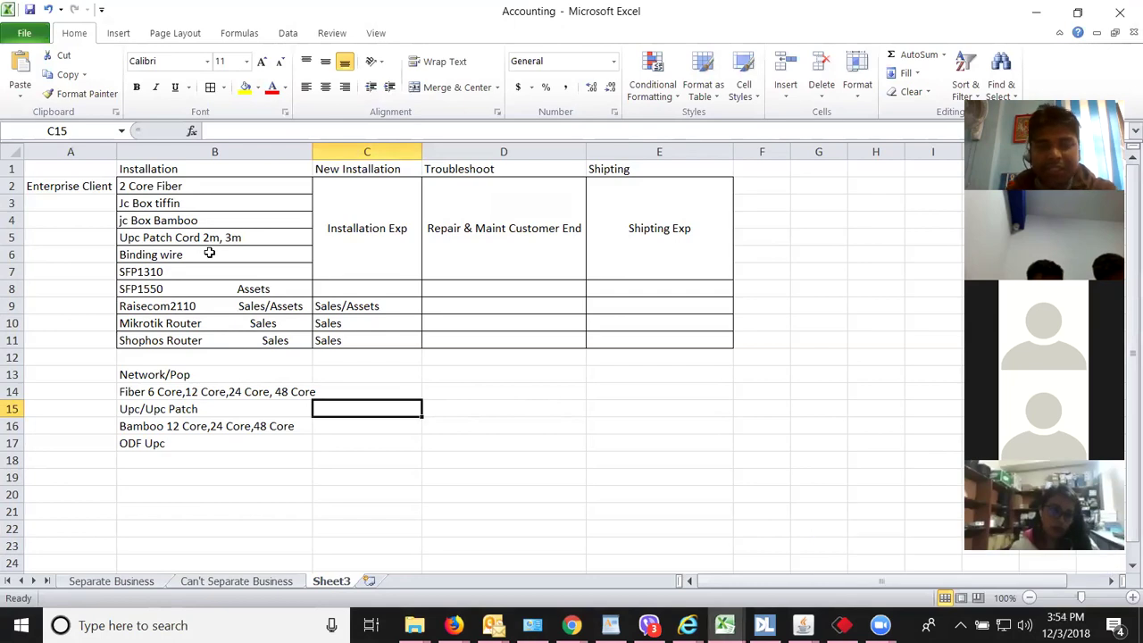
drag(224, 189, 237, 348)
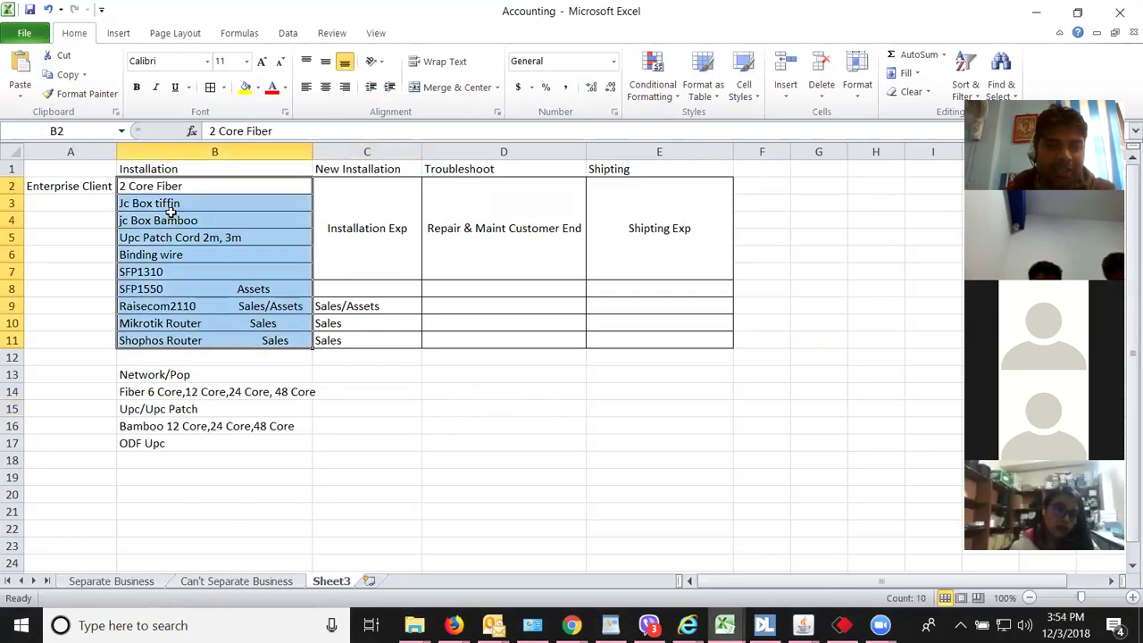
click(174, 187)
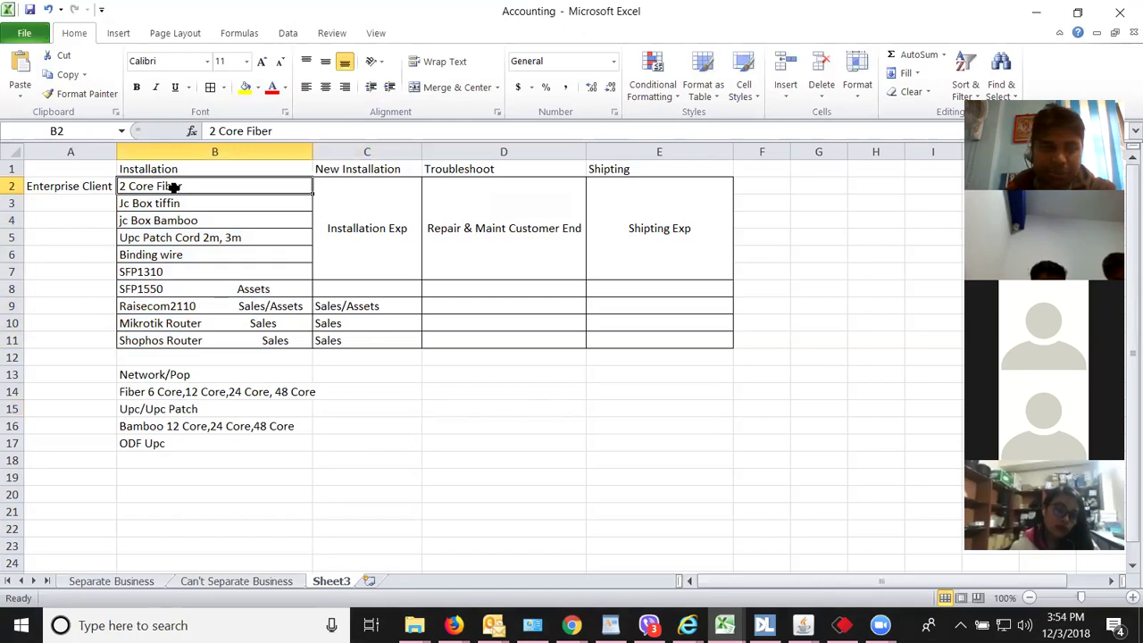
click(170, 204)
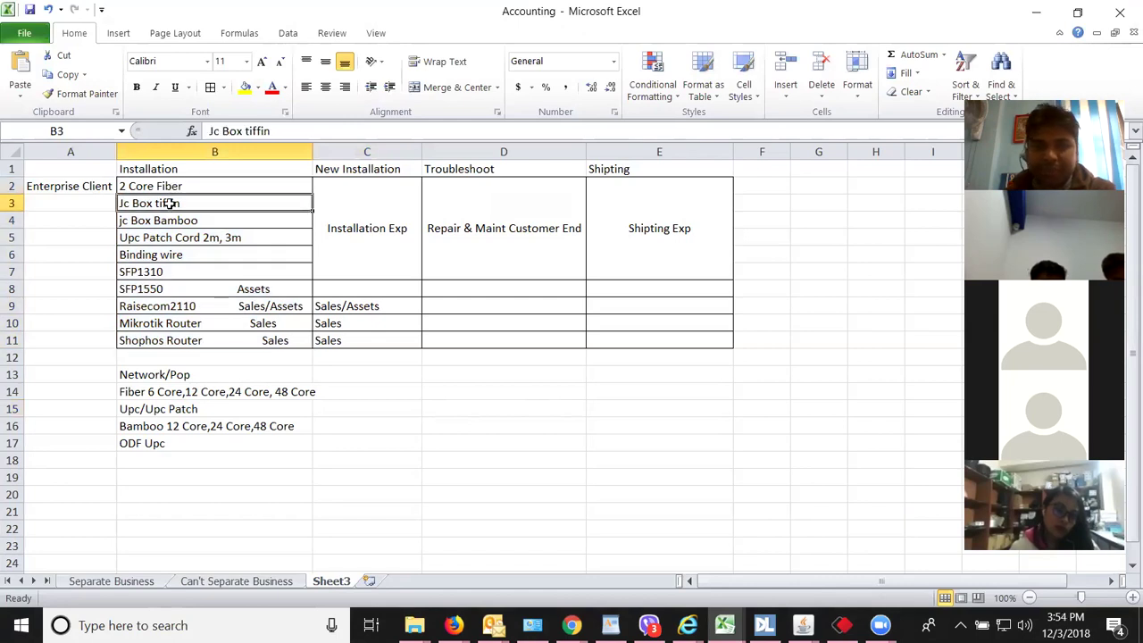
click(169, 220)
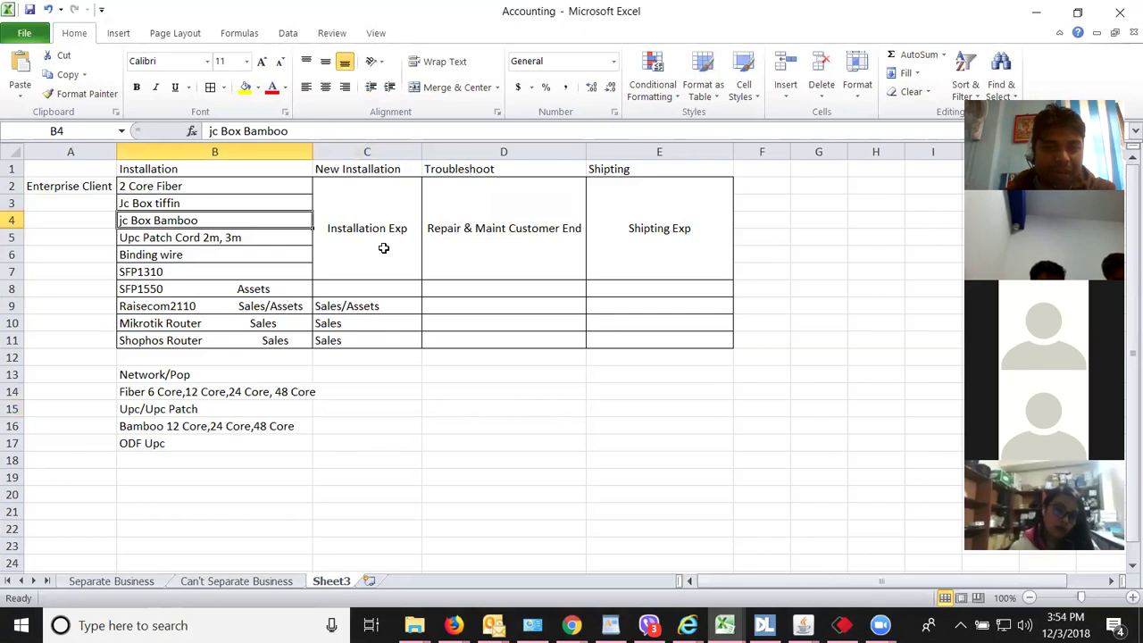
click(221, 240)
click(199, 257)
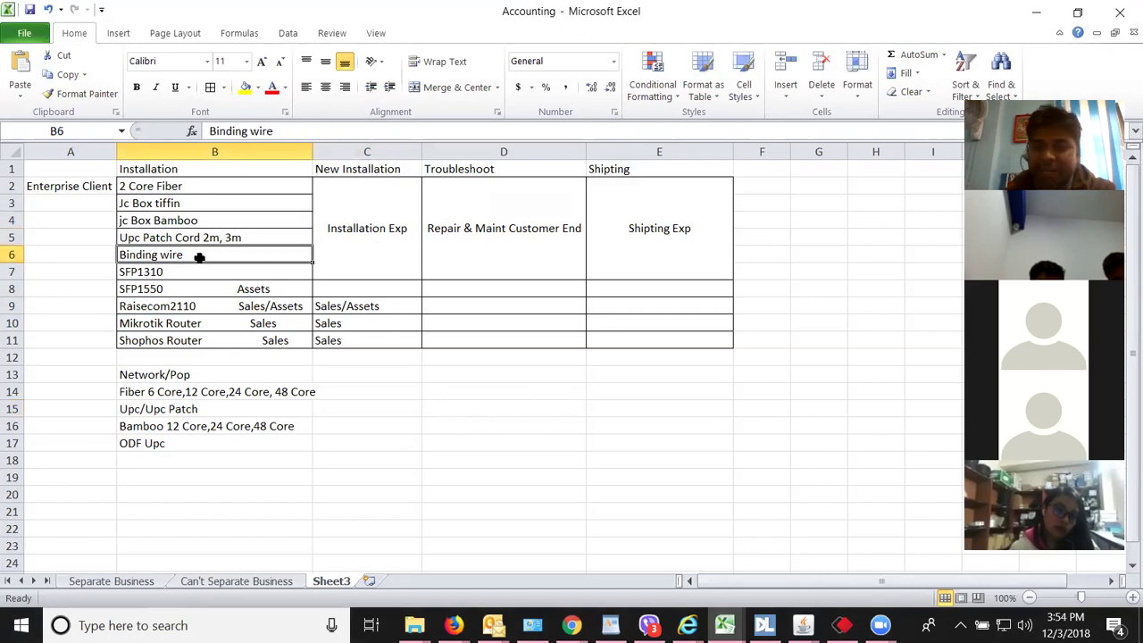
click(173, 272)
click(179, 288)
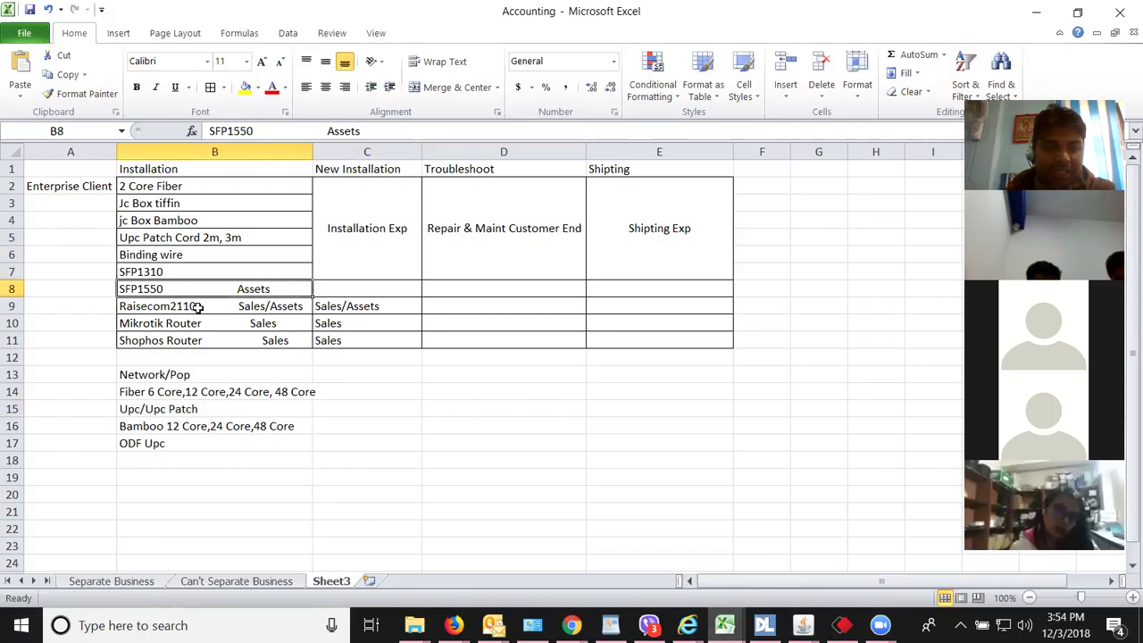
click(196, 306)
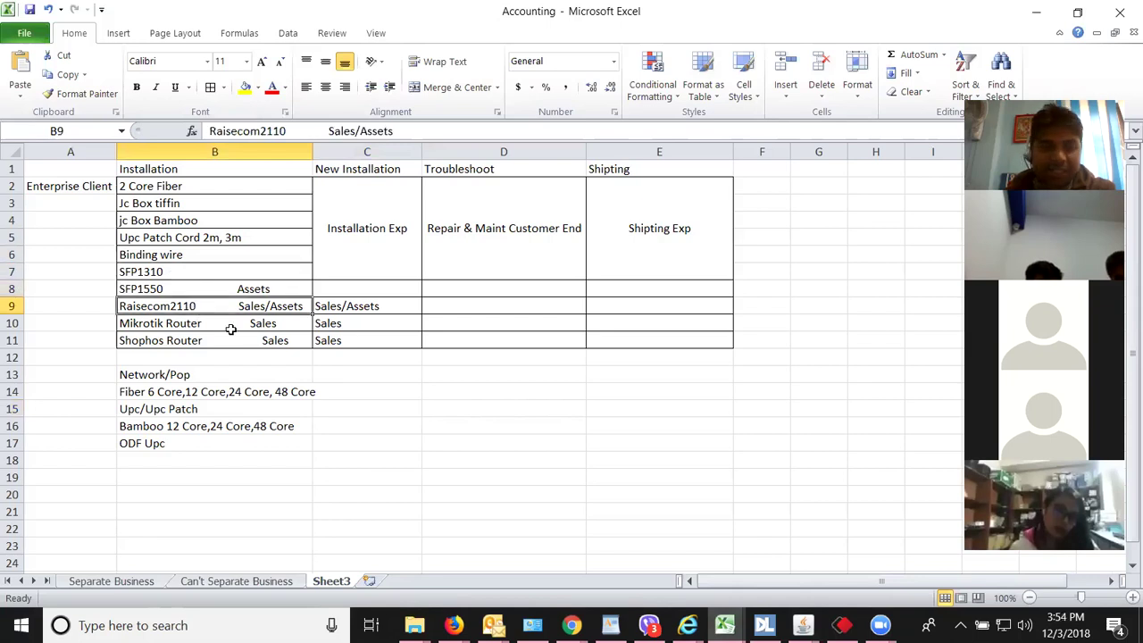
click(201, 325)
click(202, 343)
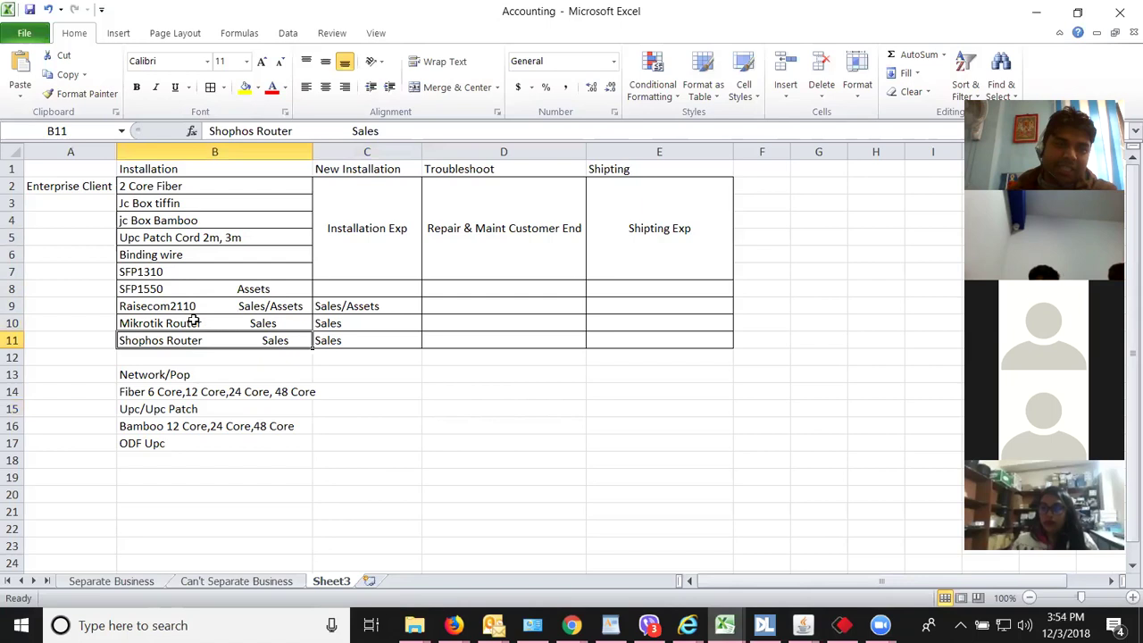
drag(170, 187, 189, 342)
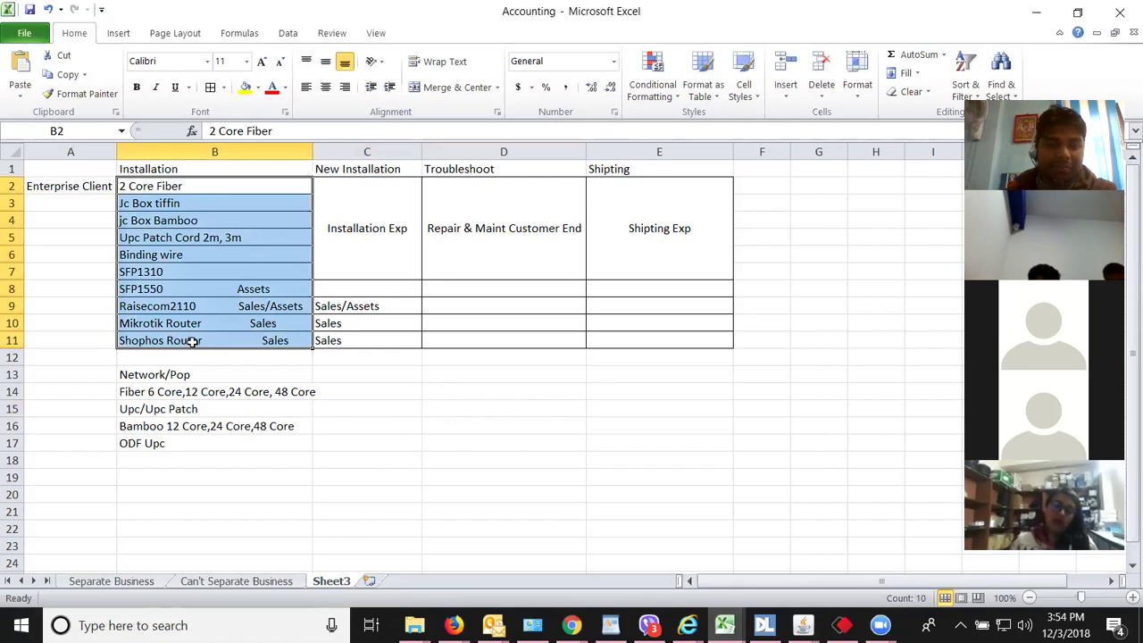
click(215, 305)
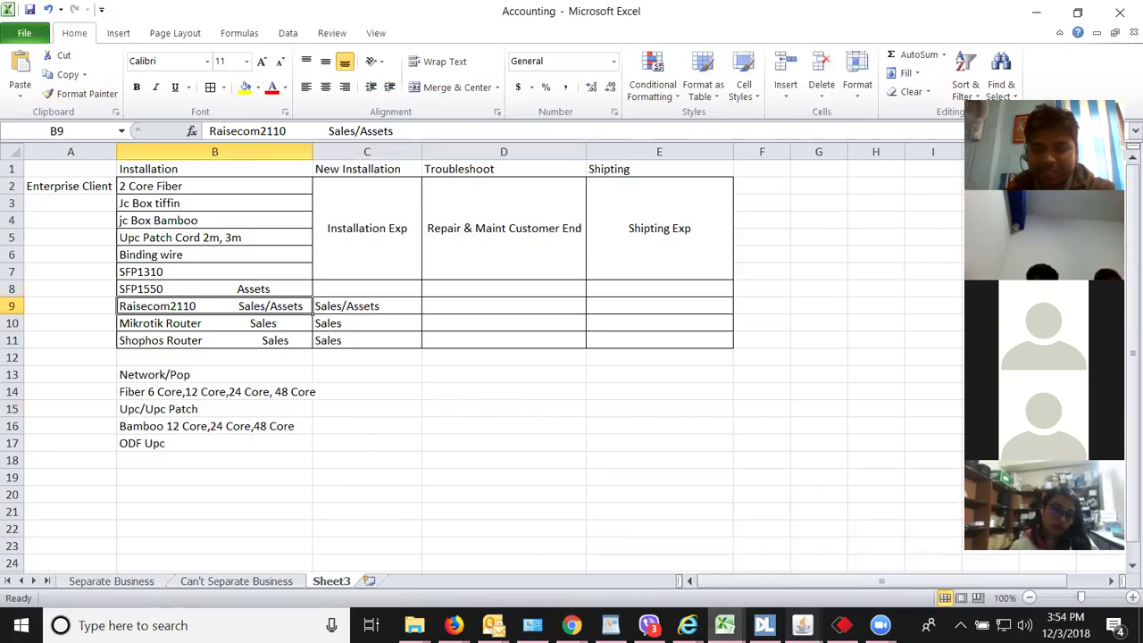
mouse_move(802, 625)
click(879, 559)
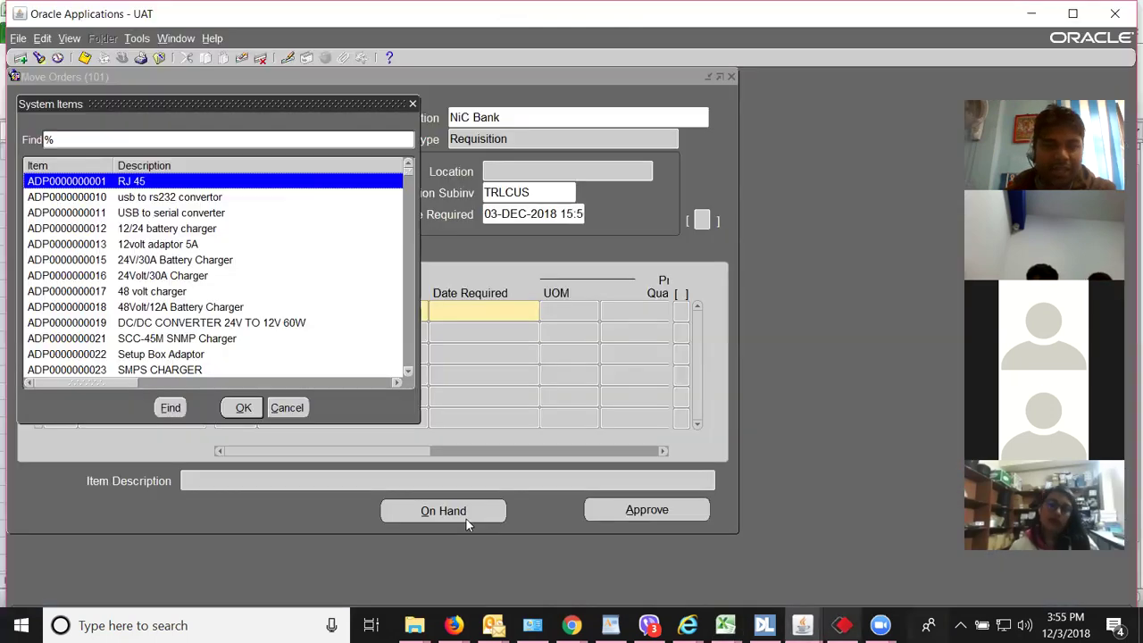
click(106, 139)
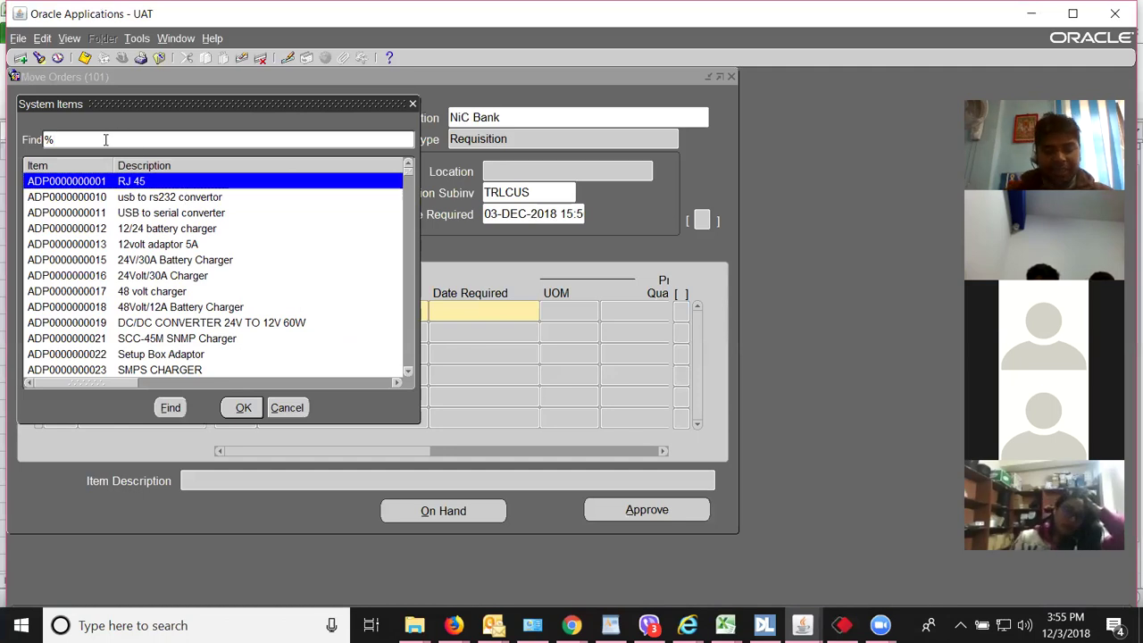
text(is)
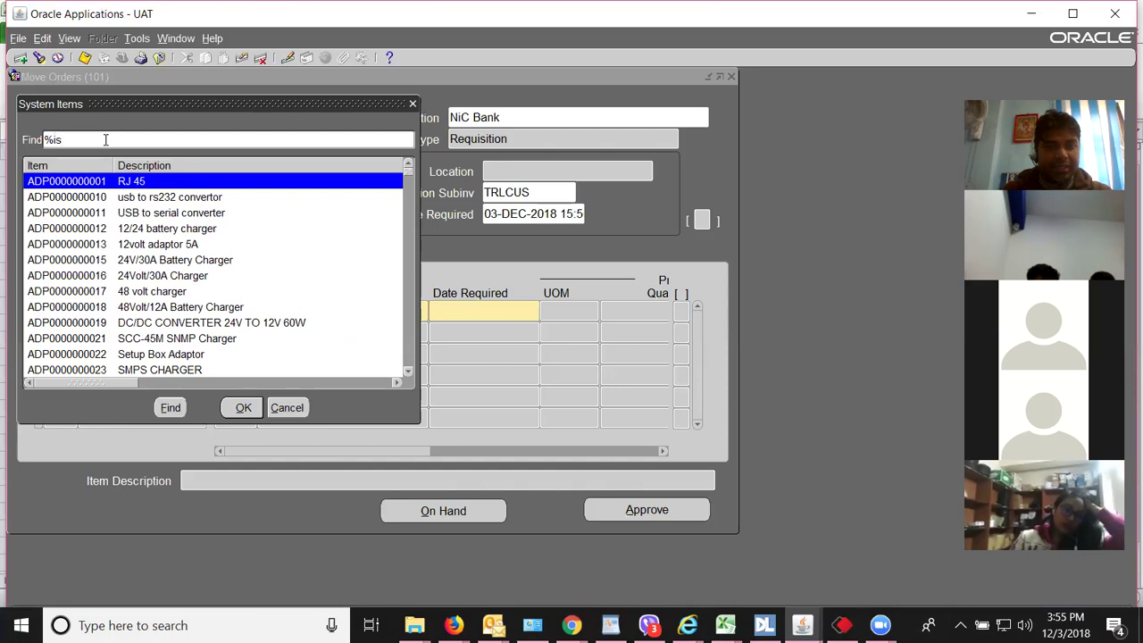
text(com)
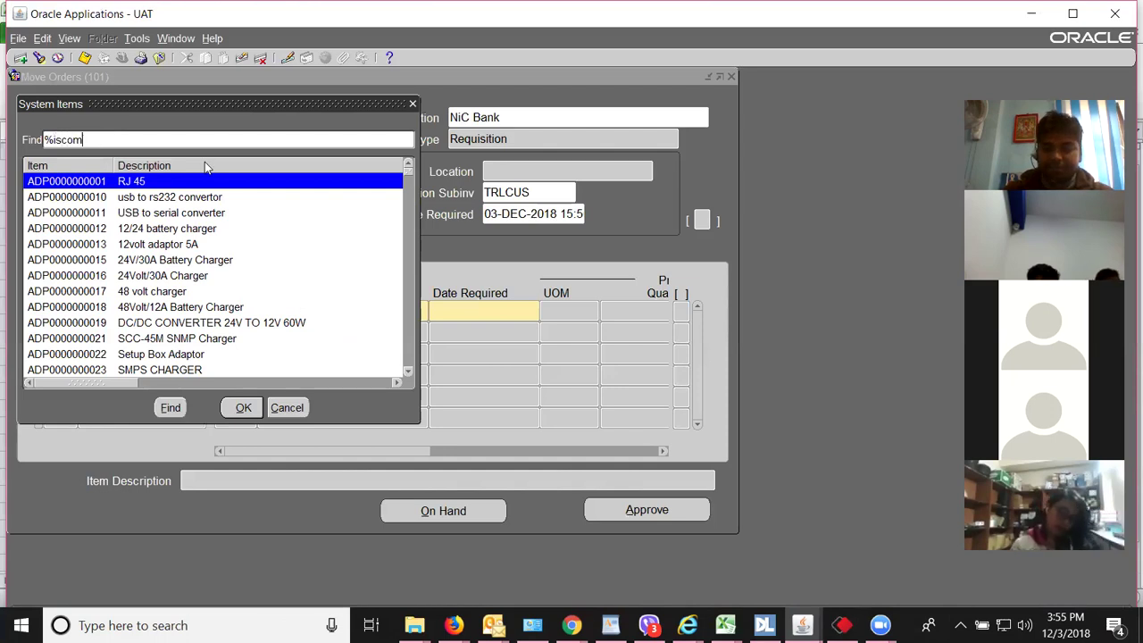
key(Return)
click(242, 407)
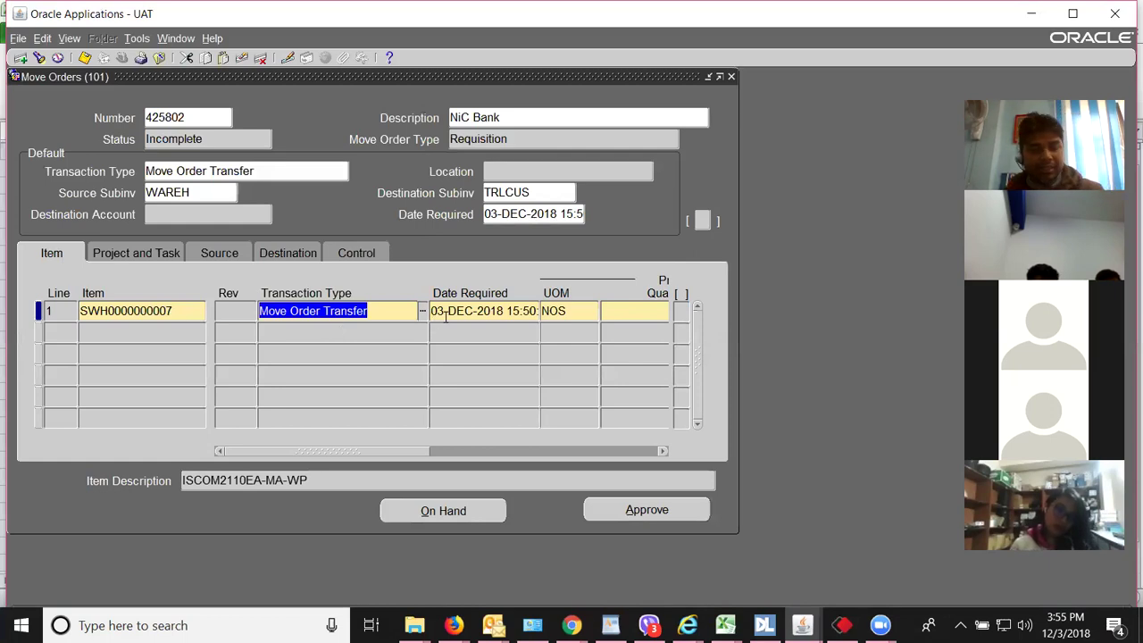
Set the primary quantity of line 1 to 1 and go on to the line's source details
key(Tab)
key(Tab)
key(Tab)
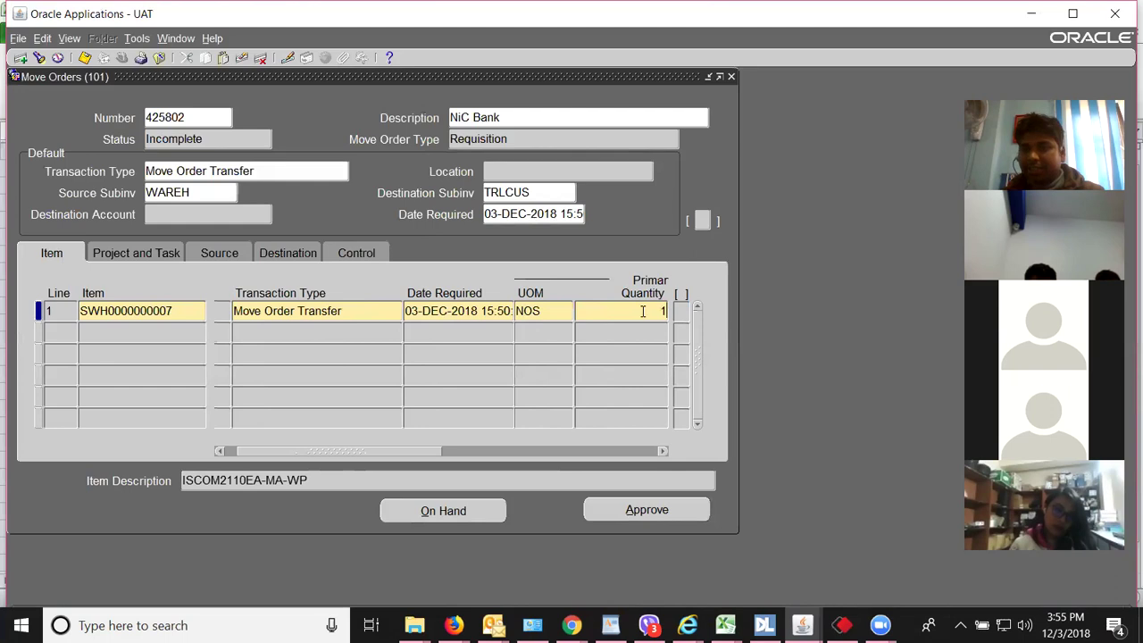
key(Tab)
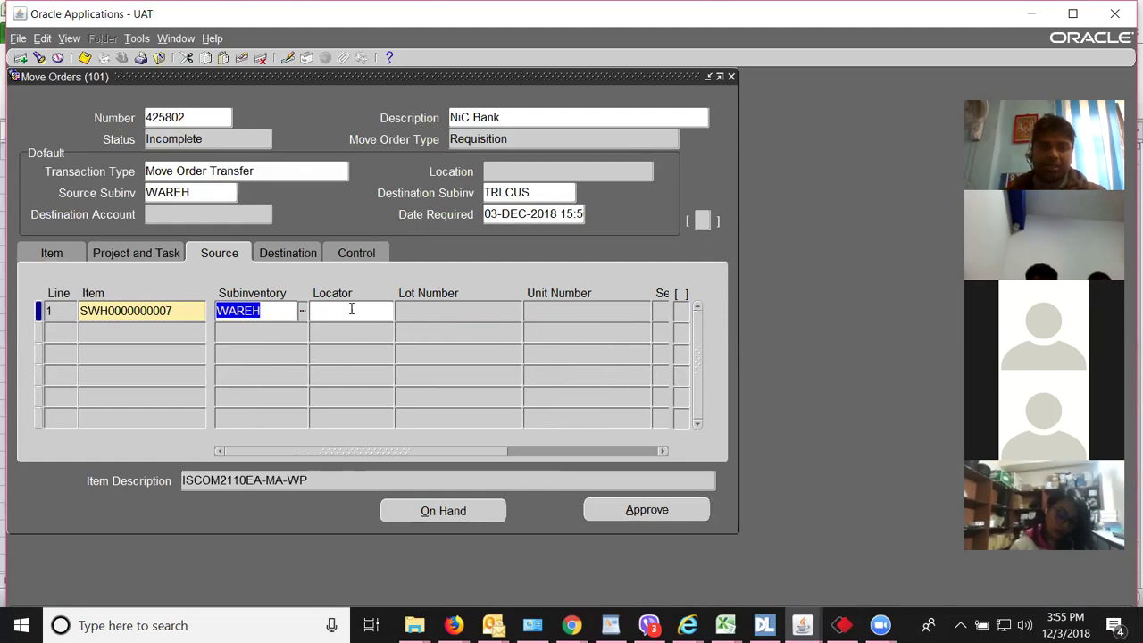
text(%%)
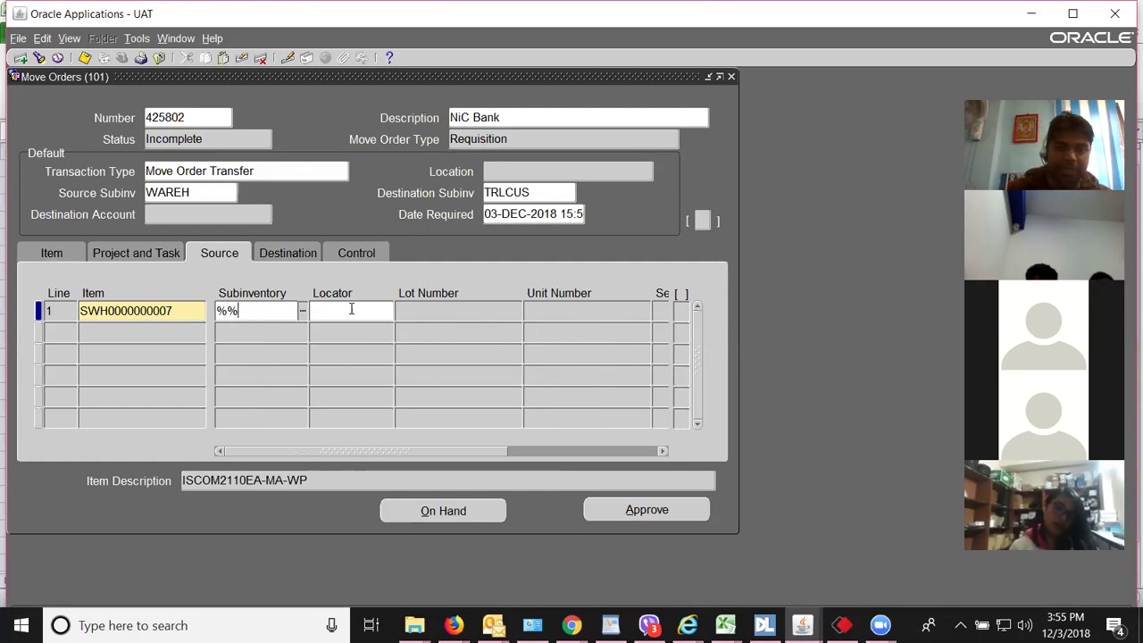
key(BackSpace)
key(BackSpace)
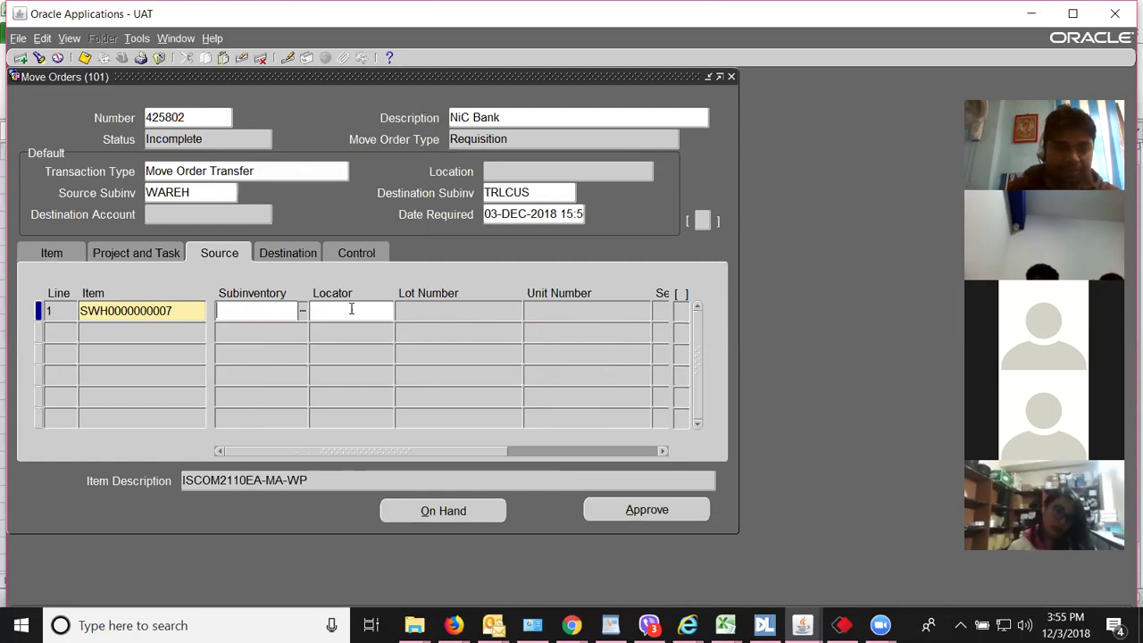
click(304, 312)
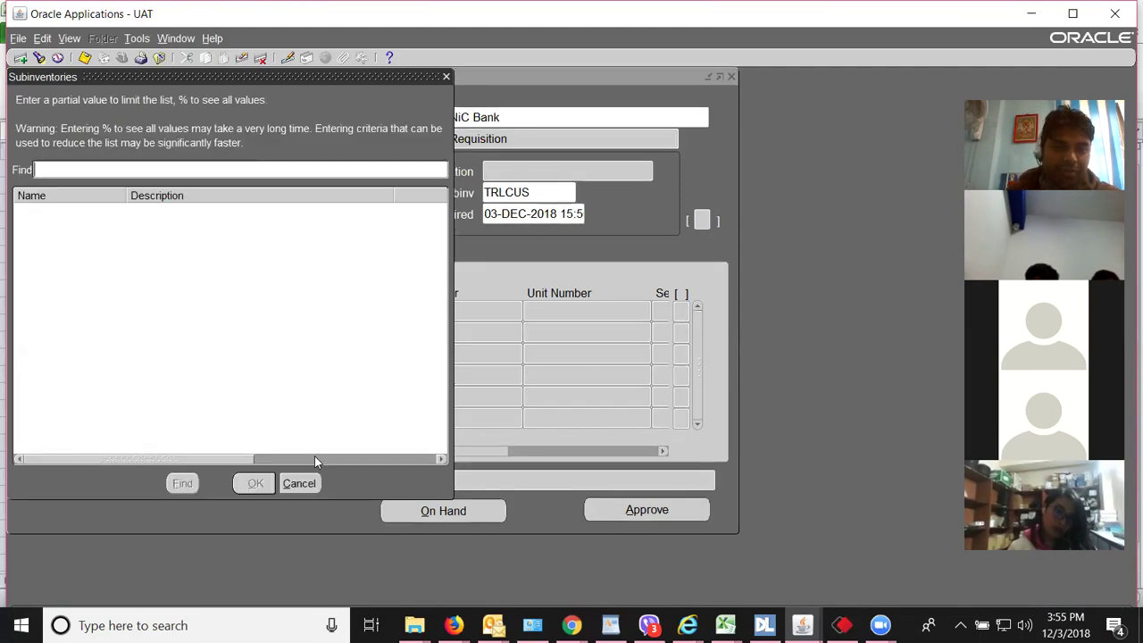
click(299, 484)
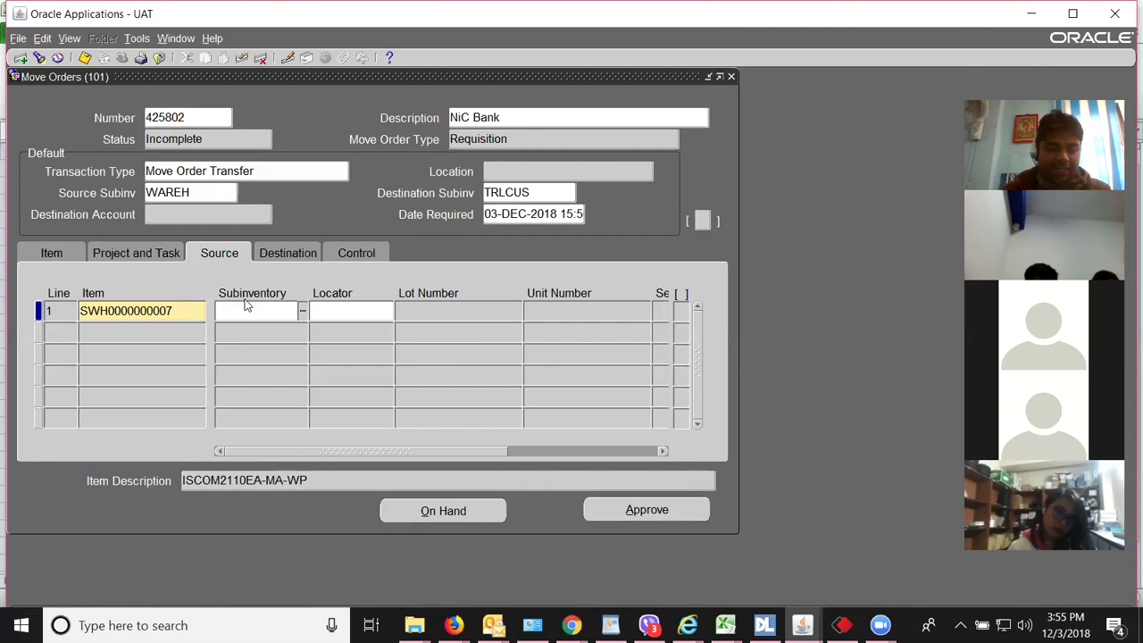
Search the subinventories with %% and choose WAREH, Warehouse (WH), as the source subinventory of line 1
text(%%)
key(Tab)
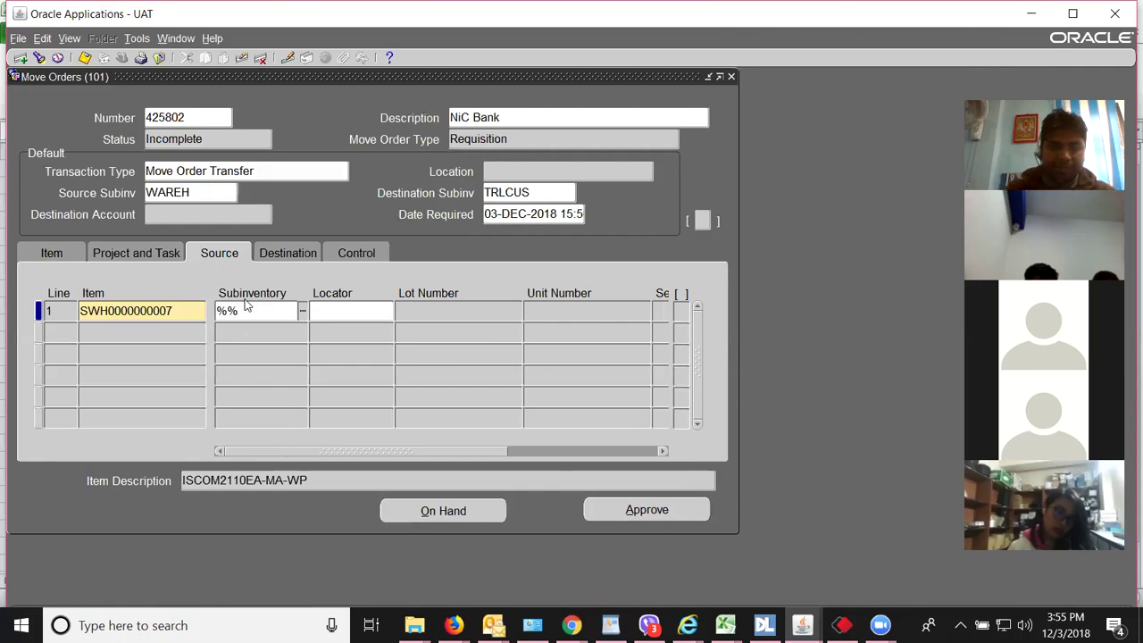
click(190, 264)
click(247, 483)
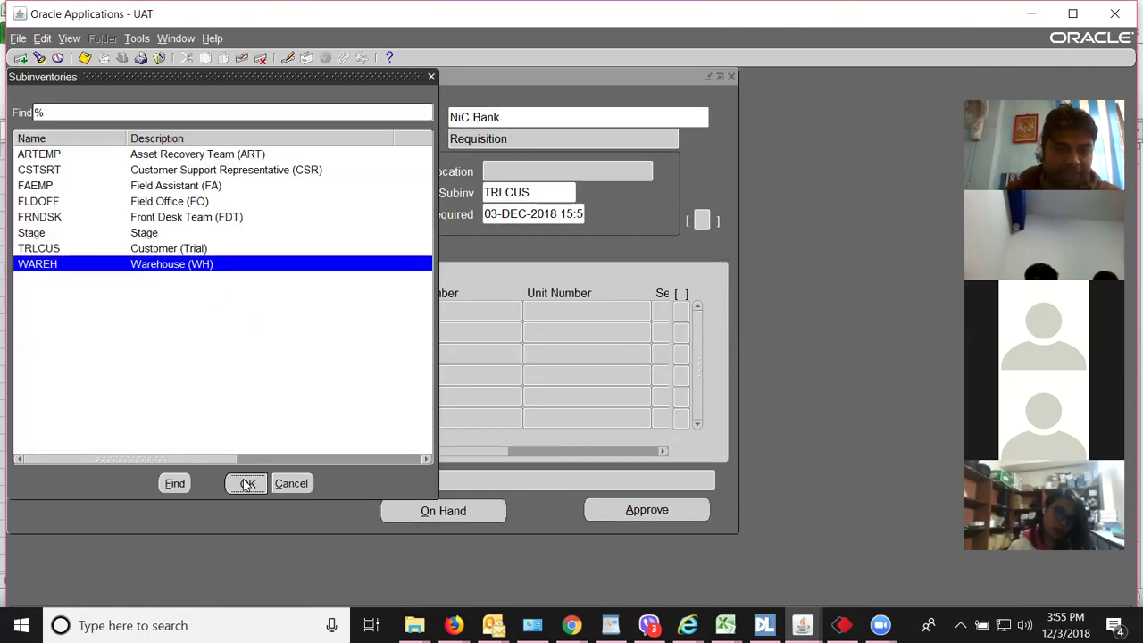
Search the stock locators for KU% and set the source locator of line 1 to KU Damage (Repairable)
text(KU%)
key(Tab)
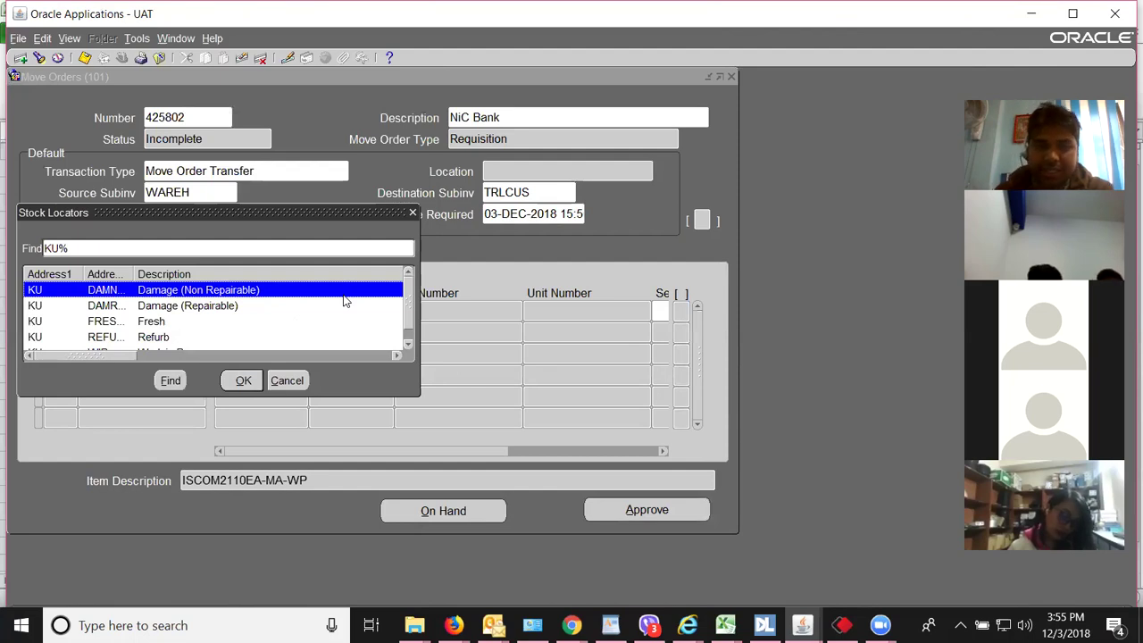
click(224, 311)
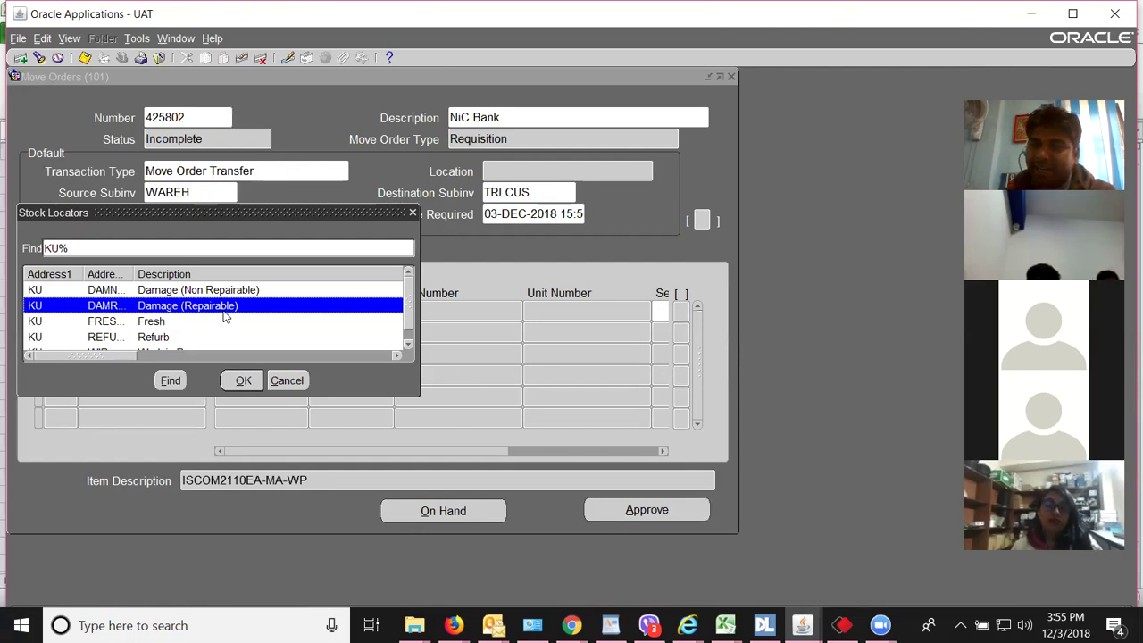
click(152, 322)
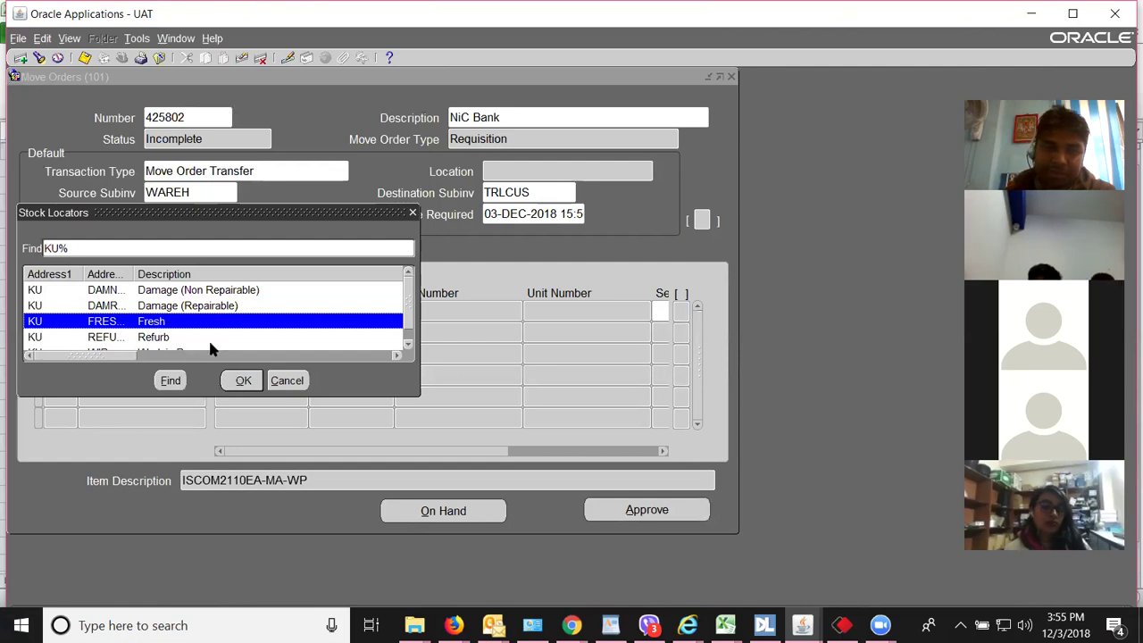
click(203, 306)
click(244, 380)
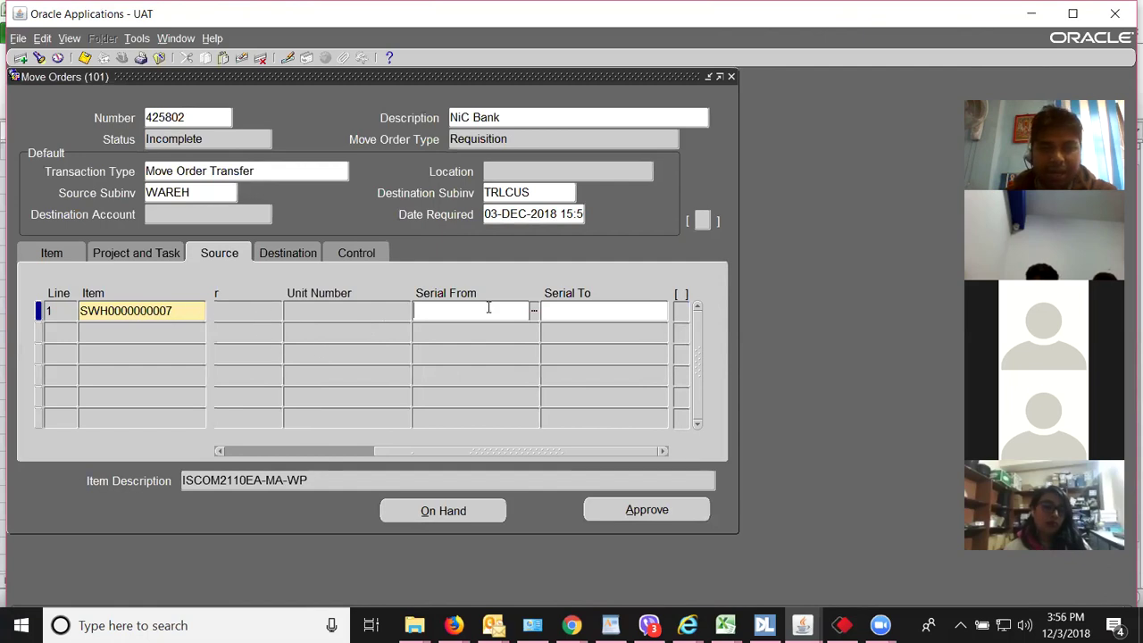
text(%%)
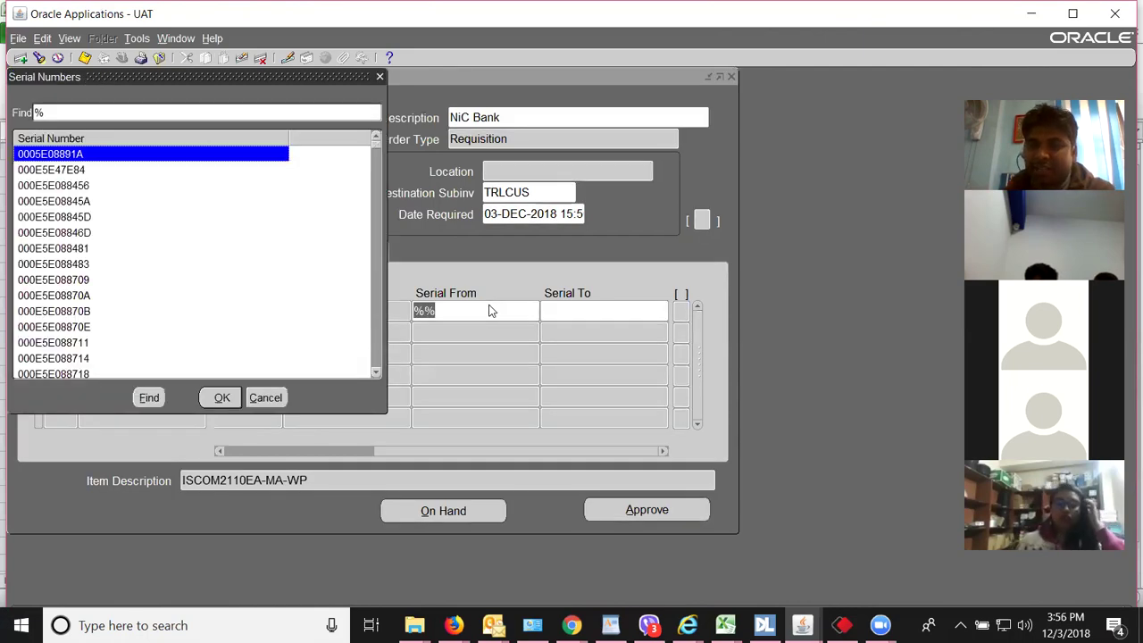
click(265, 398)
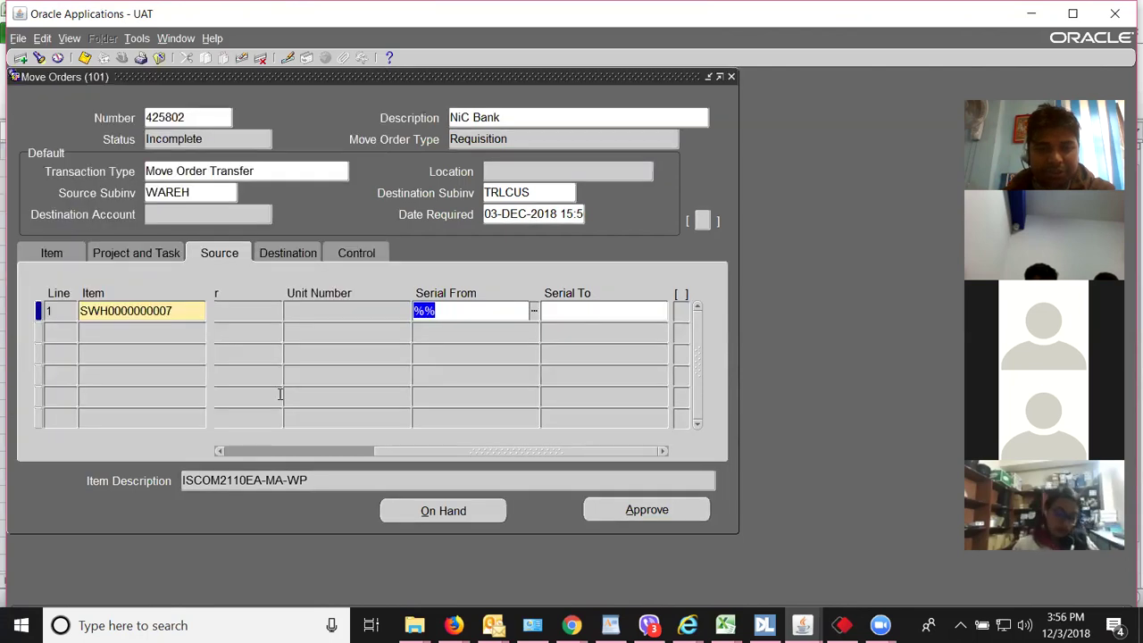
key(BackSpace)
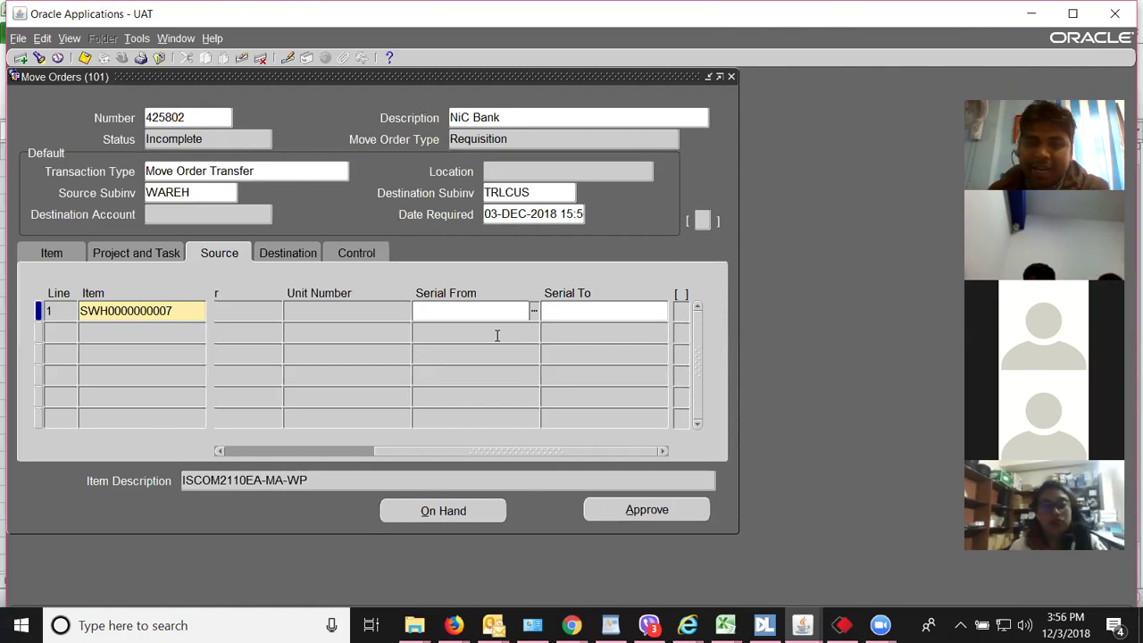
Leave the serial range of line 1 empty, recheck its source subinventory and locator, and go on to its destination details
key(Tab)
key(Tab)
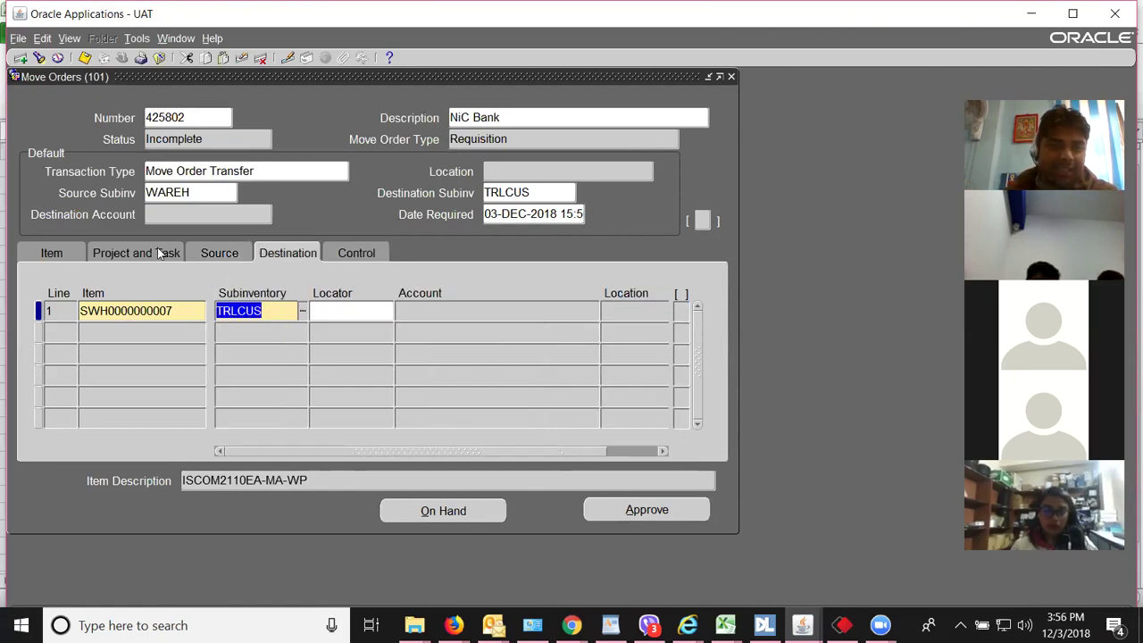
click(209, 255)
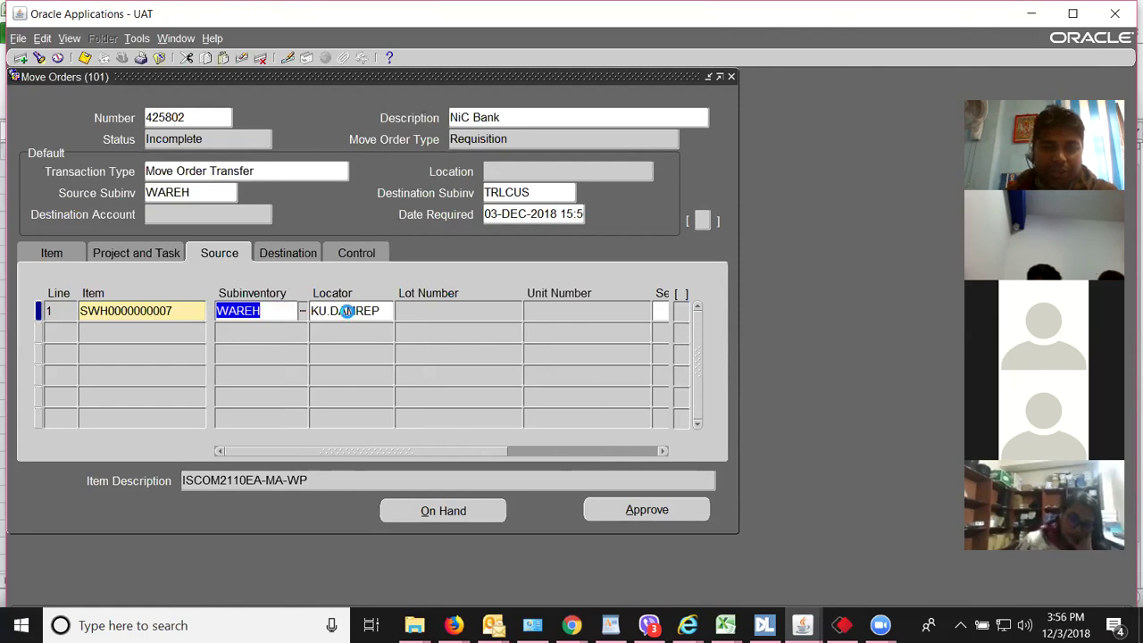
click(347, 311)
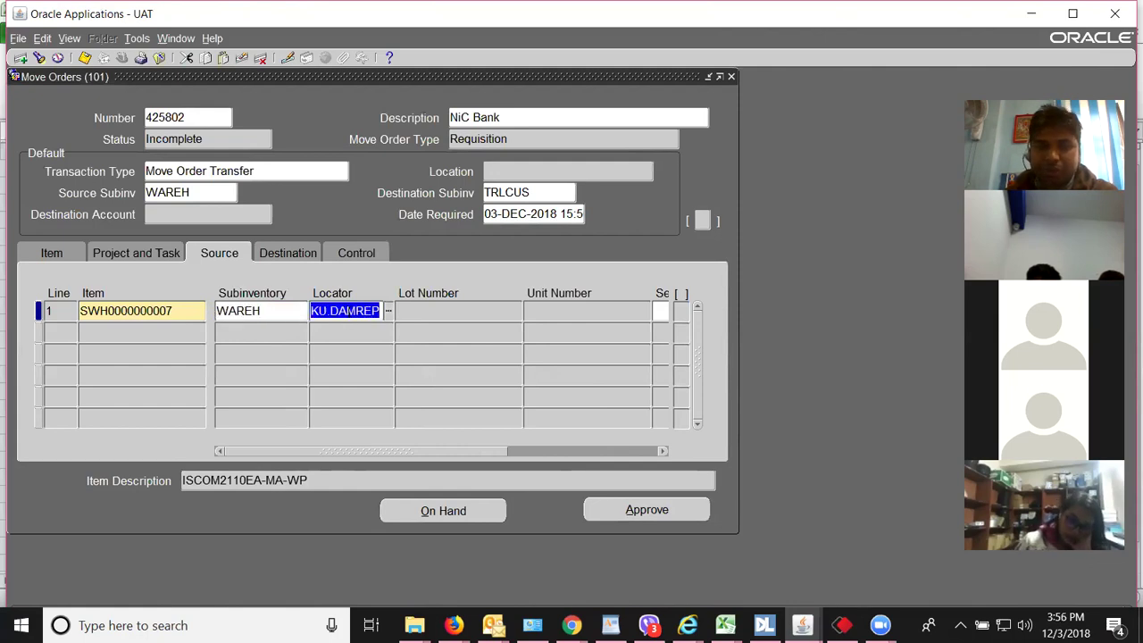
click(283, 253)
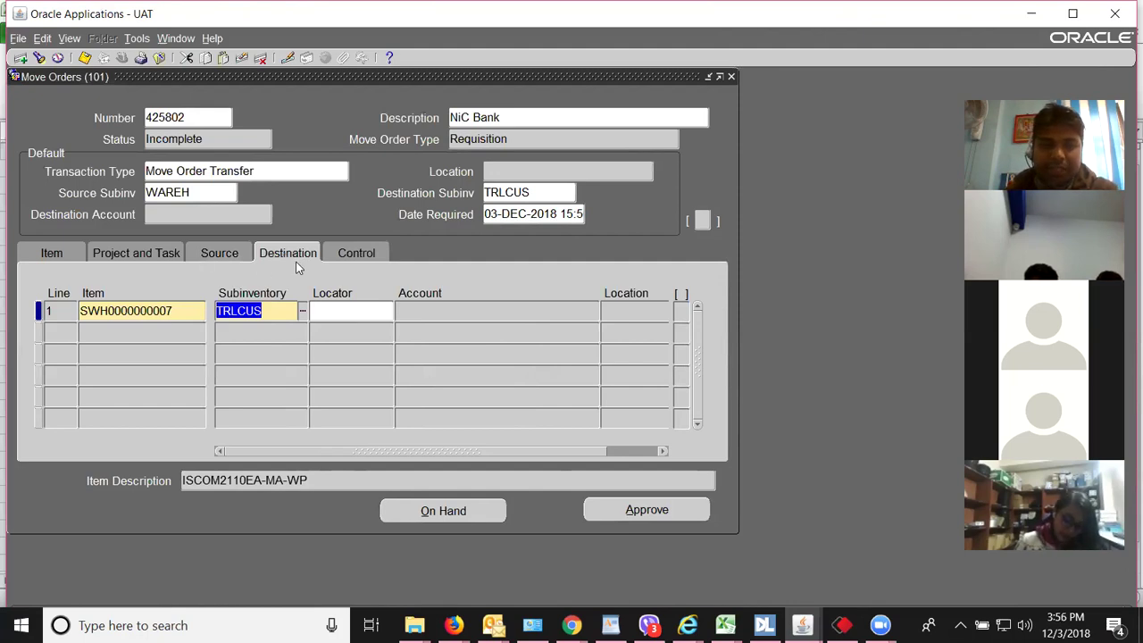
Search the destination locators with %%, set line 1's locator to KU.Trial and check the entry
click(320, 312)
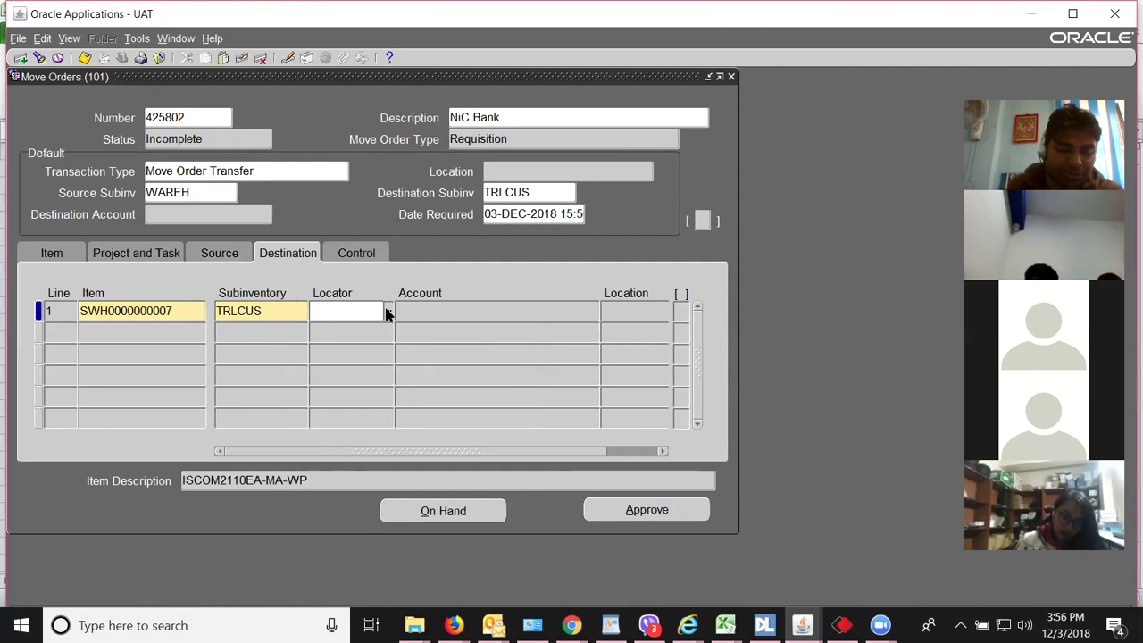
text(%%)
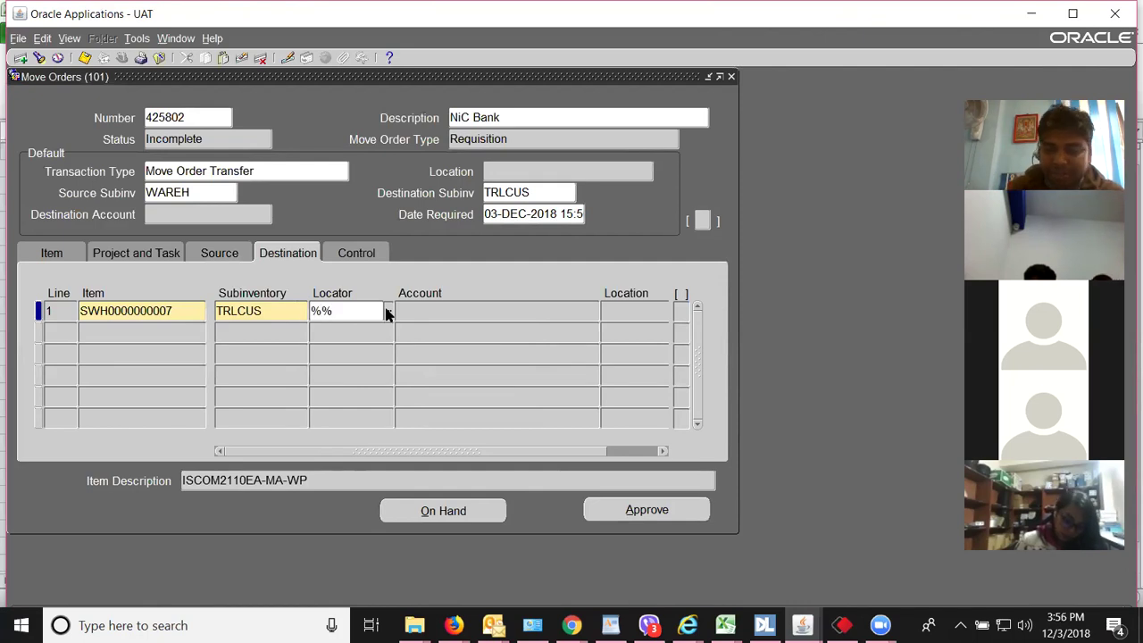
key(Tab)
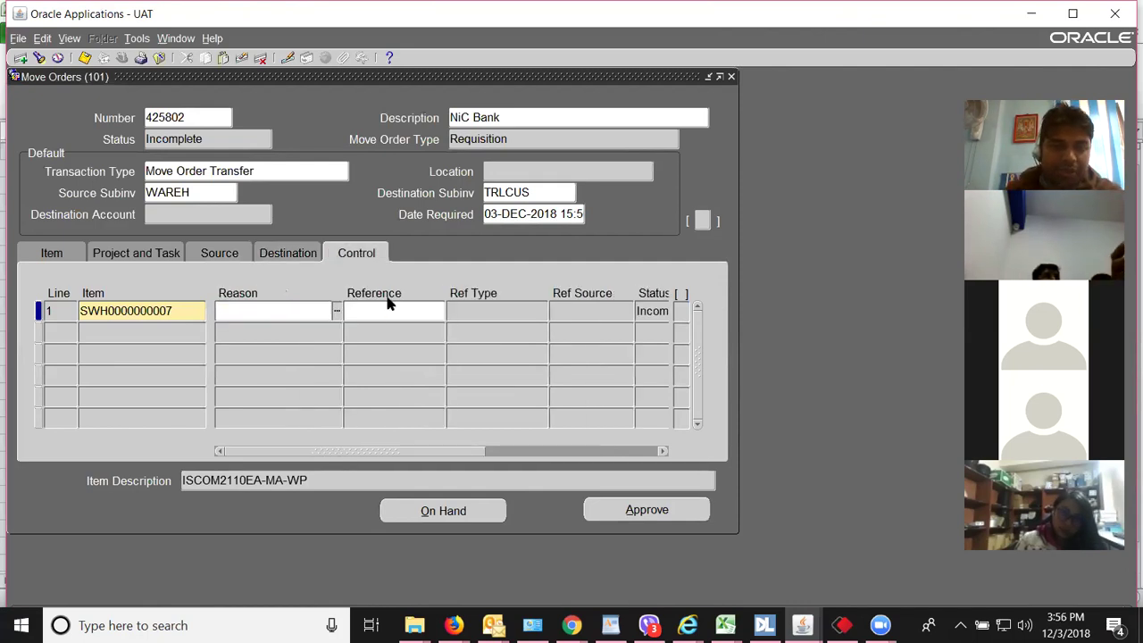
click(288, 258)
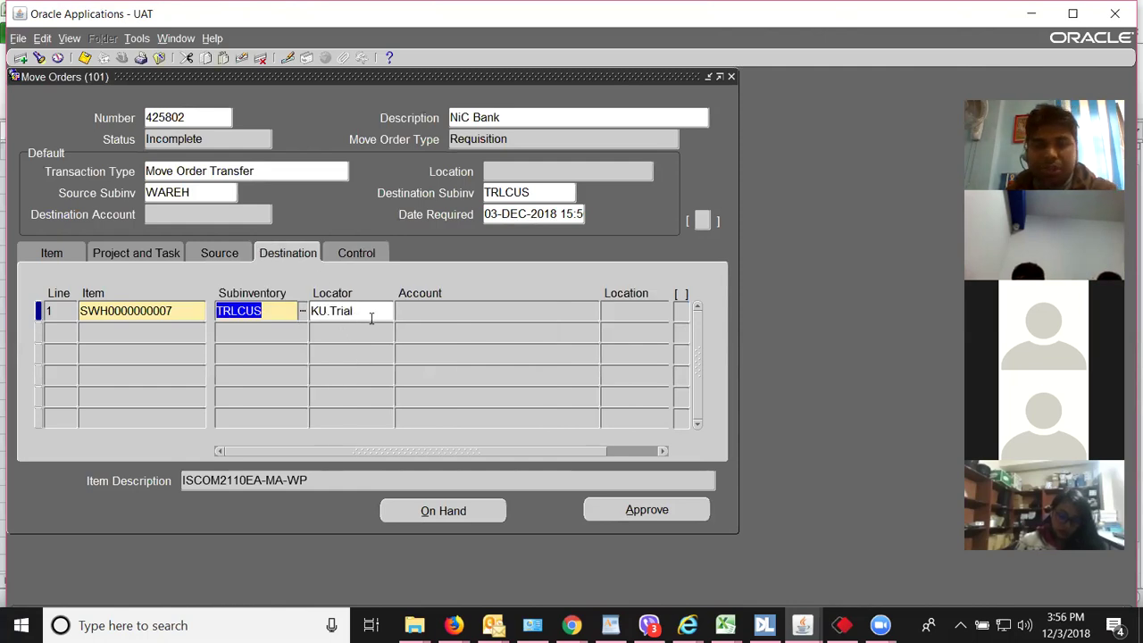
click(336, 312)
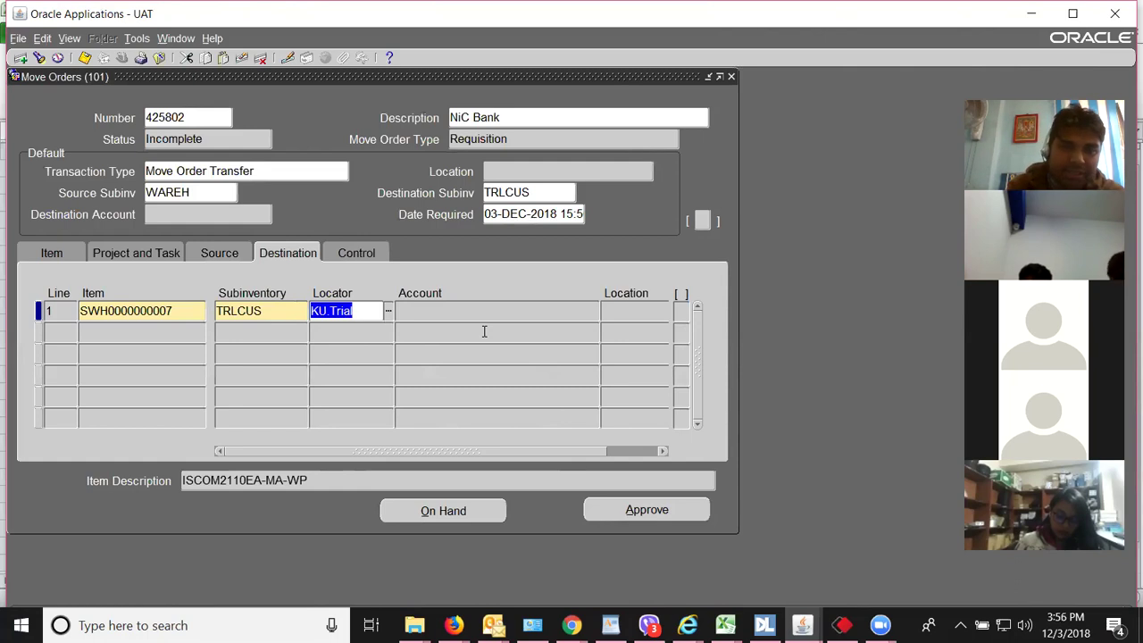
Leave the reason and reference of line 1 empty in its control details and open its Transfer Order Lines additional information
key(Tab)
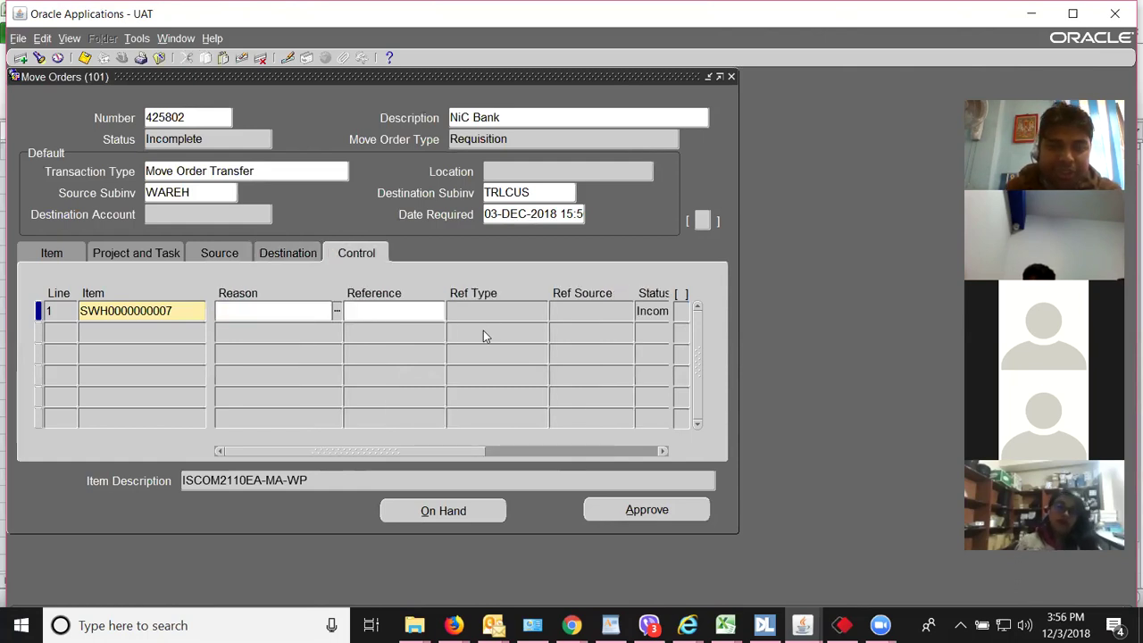
key(Tab)
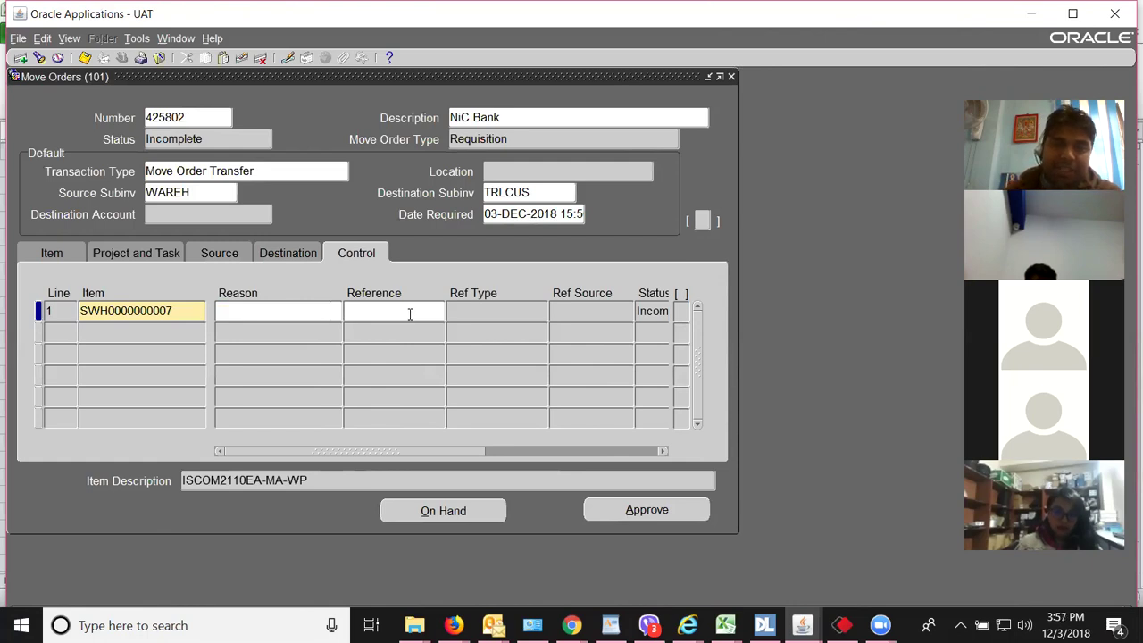
drag(482, 119, 448, 119)
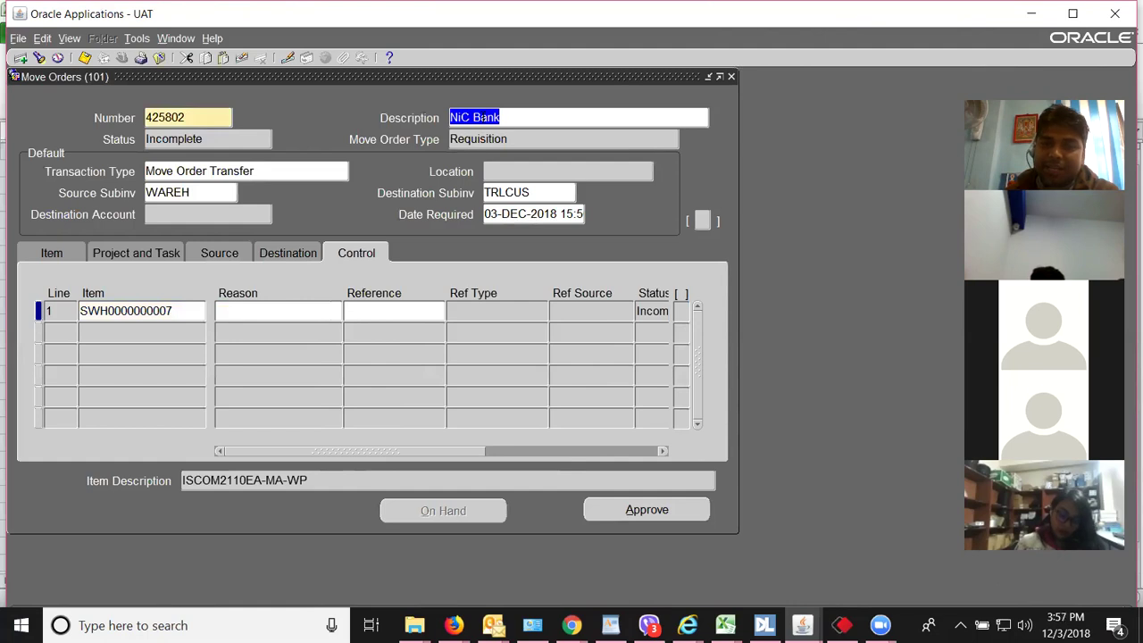
click(401, 310)
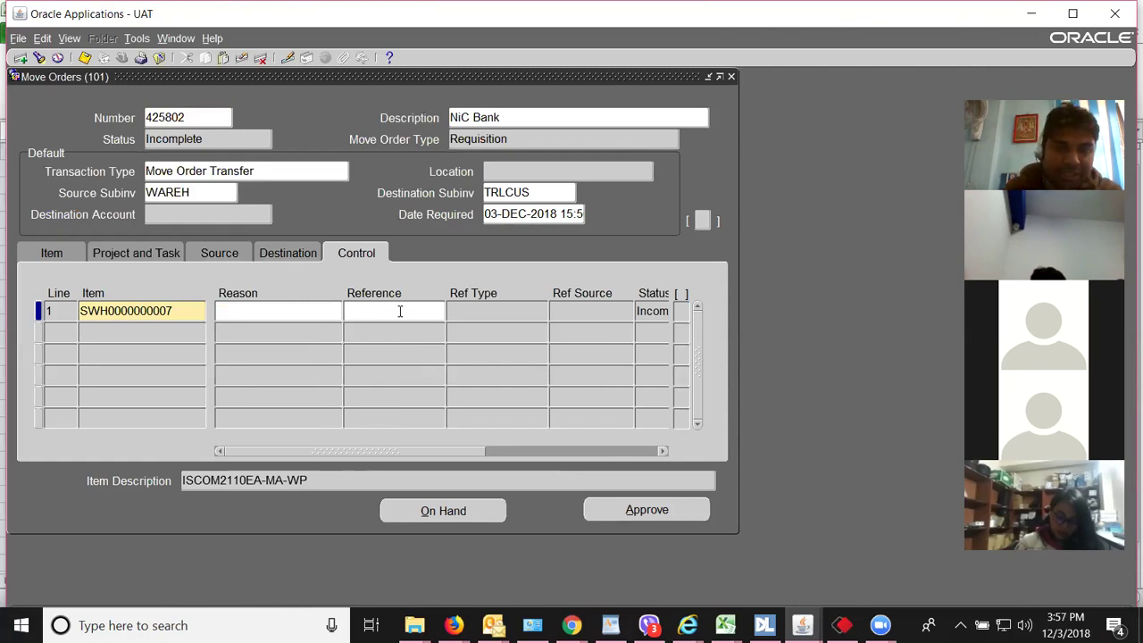
key(Tab)
key(Tab)
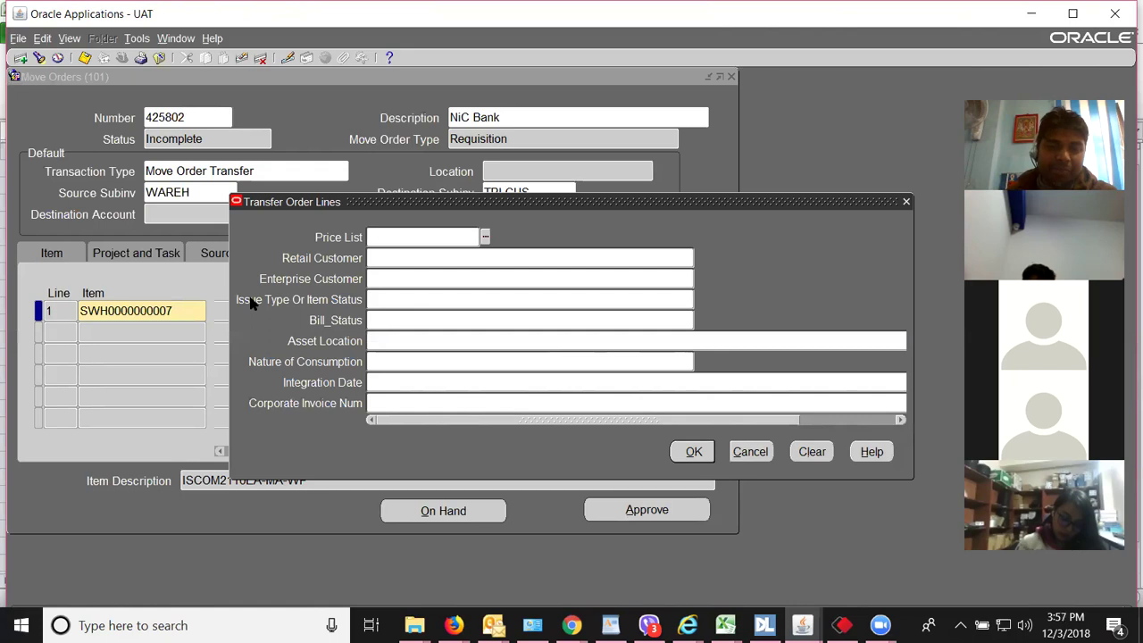
Set the price list to 9040 for ISCOM2110EA-MA-WP, search the enterprise customers with %% and choose Hons
click(377, 278)
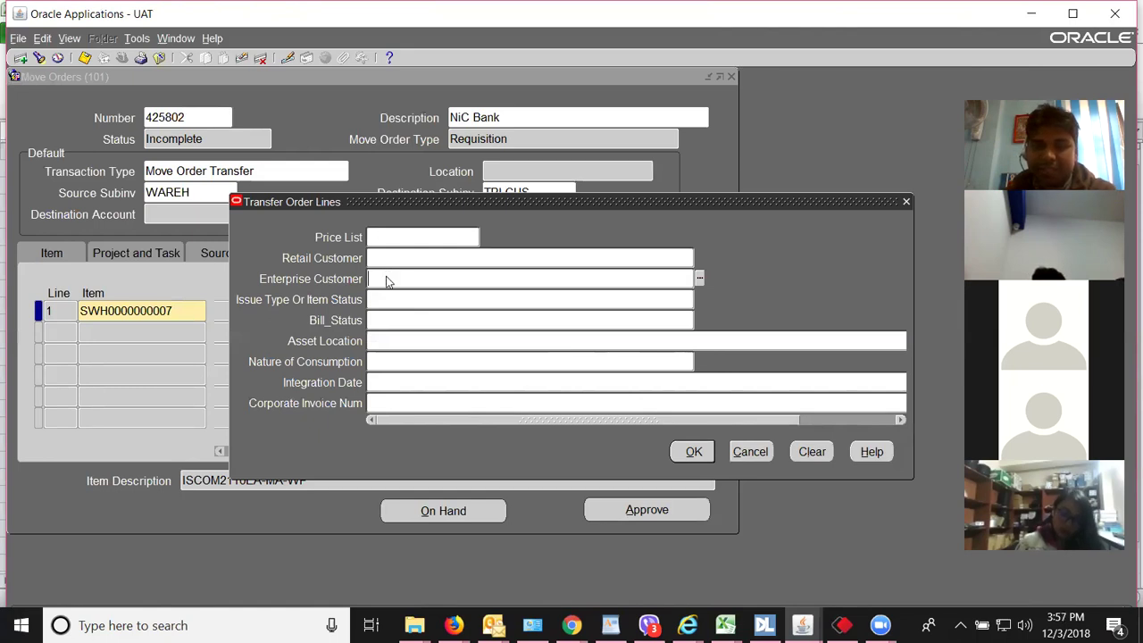
click(401, 239)
click(485, 238)
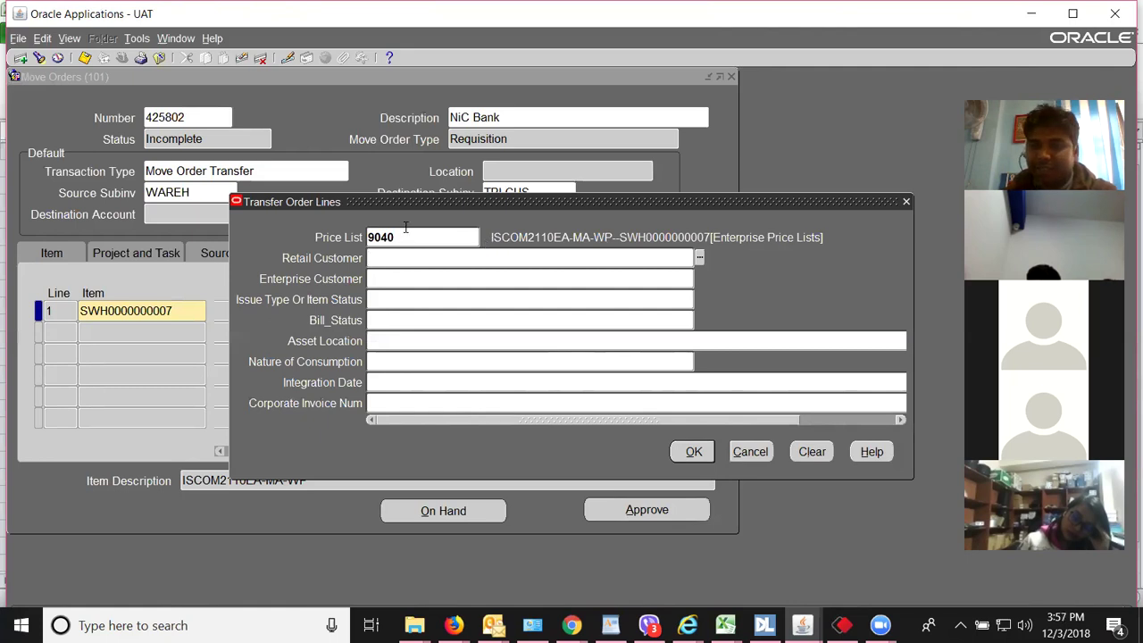
click(382, 278)
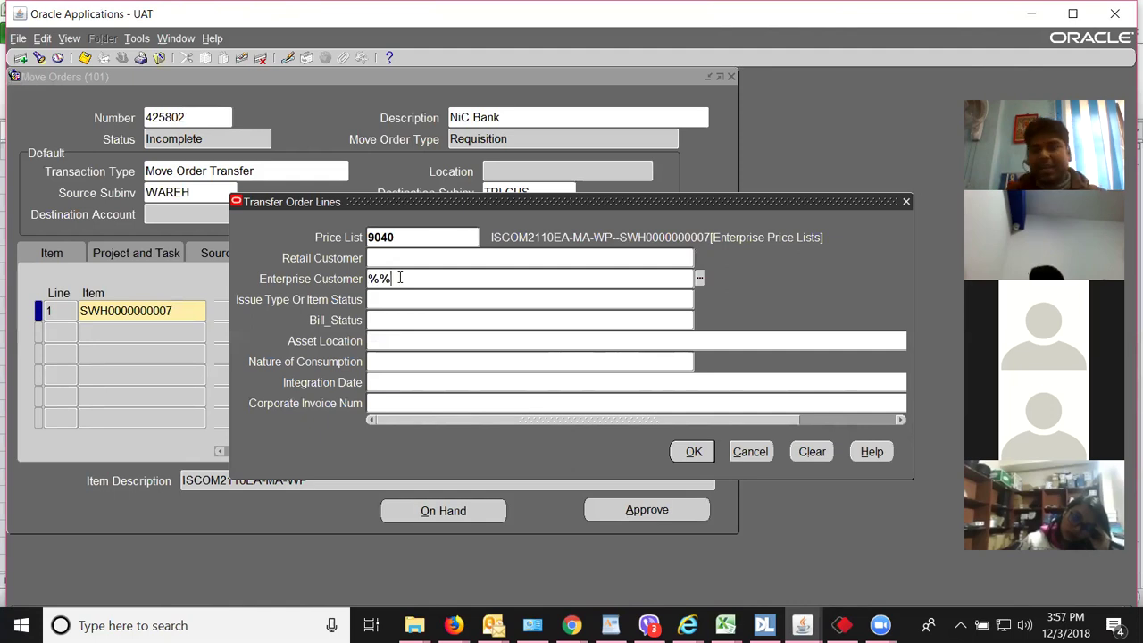
key(Return)
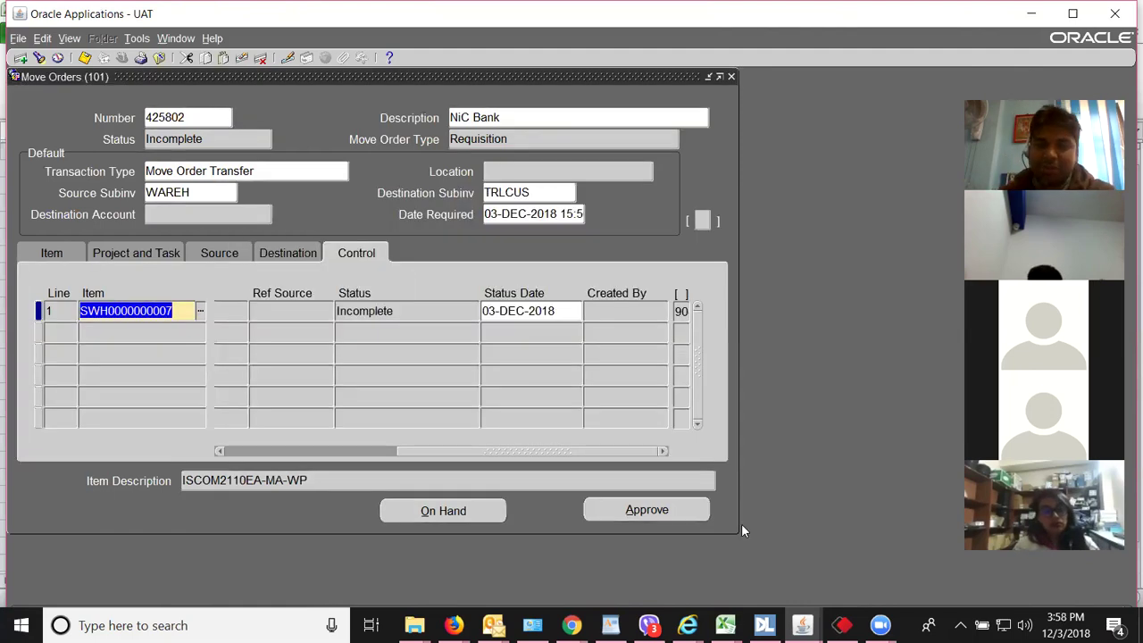
Reopen line 1's Transfer Order Lines information, review the enterprise customer and nature of consumption fields, and accept the form
click(680, 311)
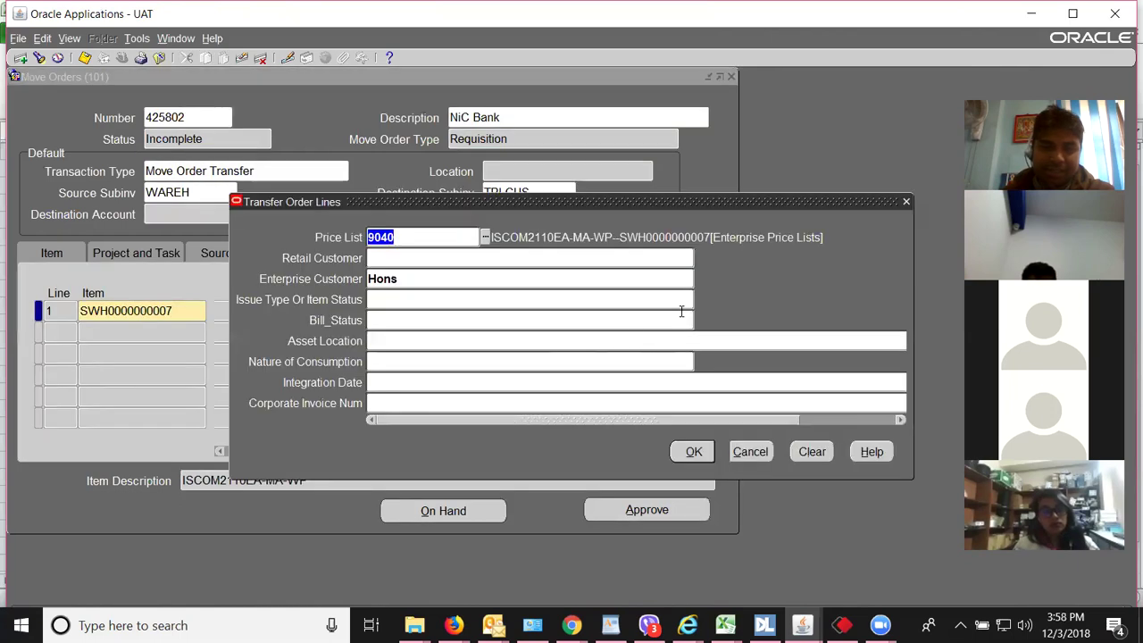
click(423, 279)
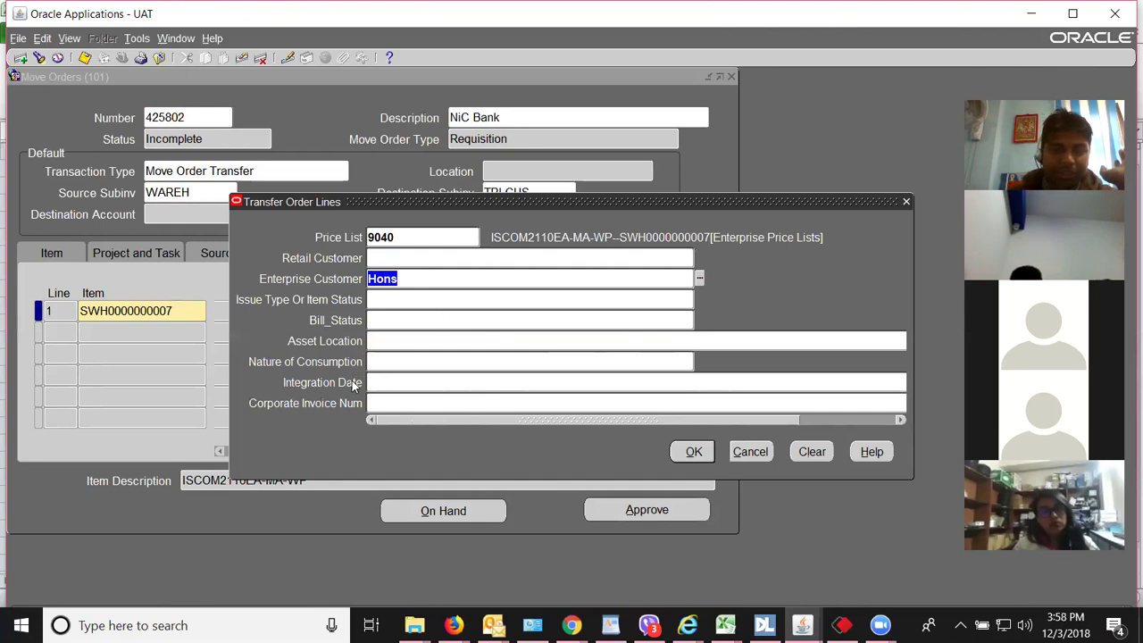
click(379, 359)
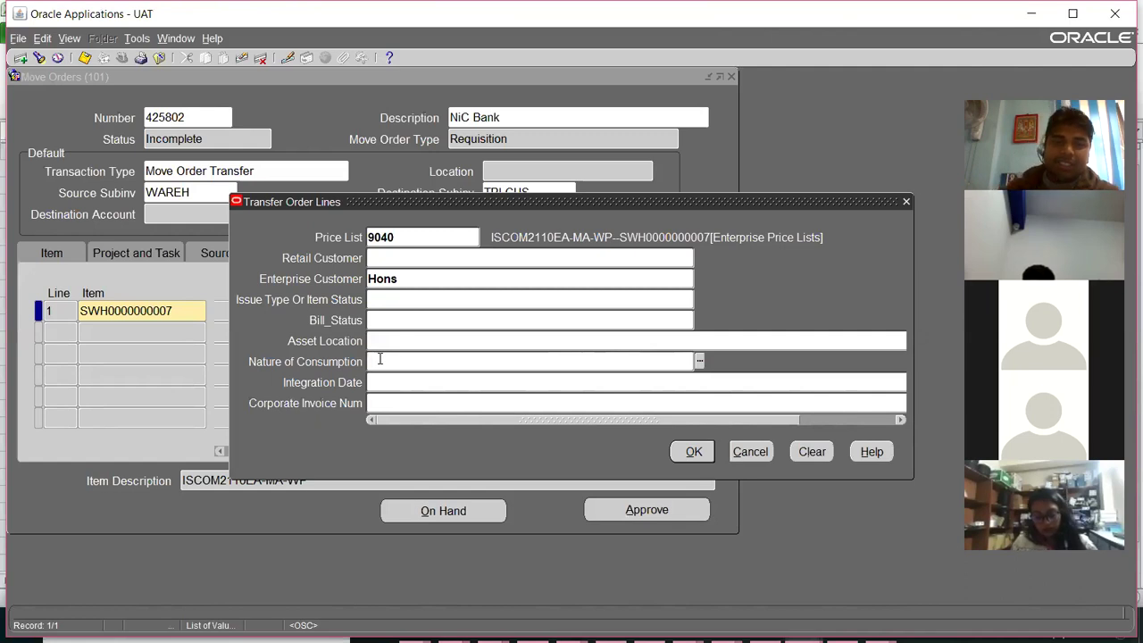
click(700, 452)
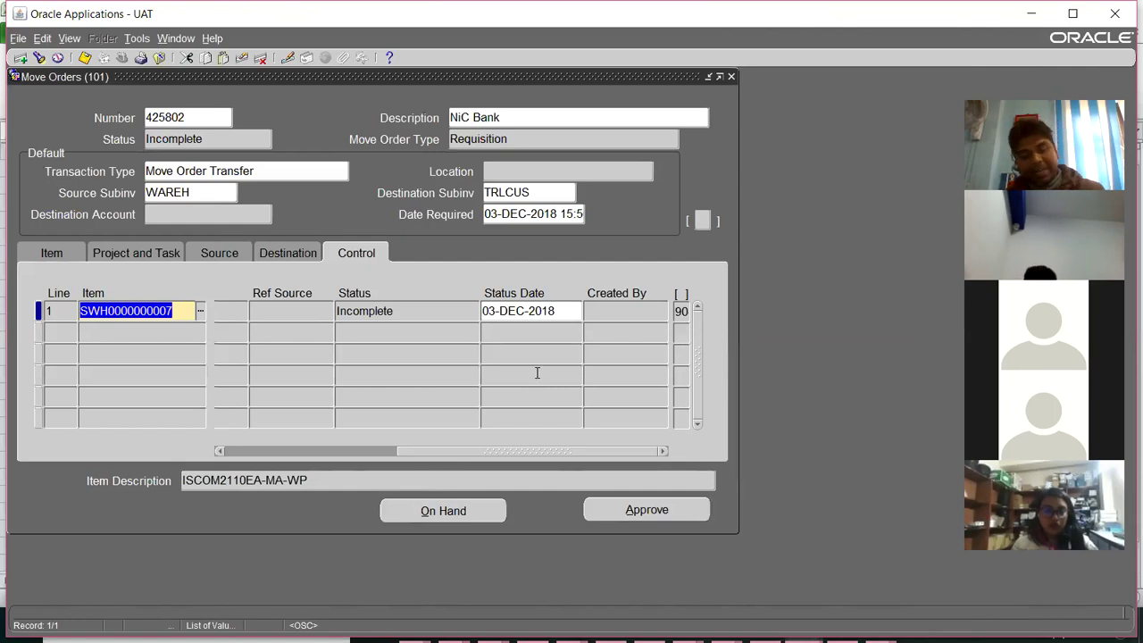
Save the NiC Bank move order, approve it and close its form
key(ctrl+s)
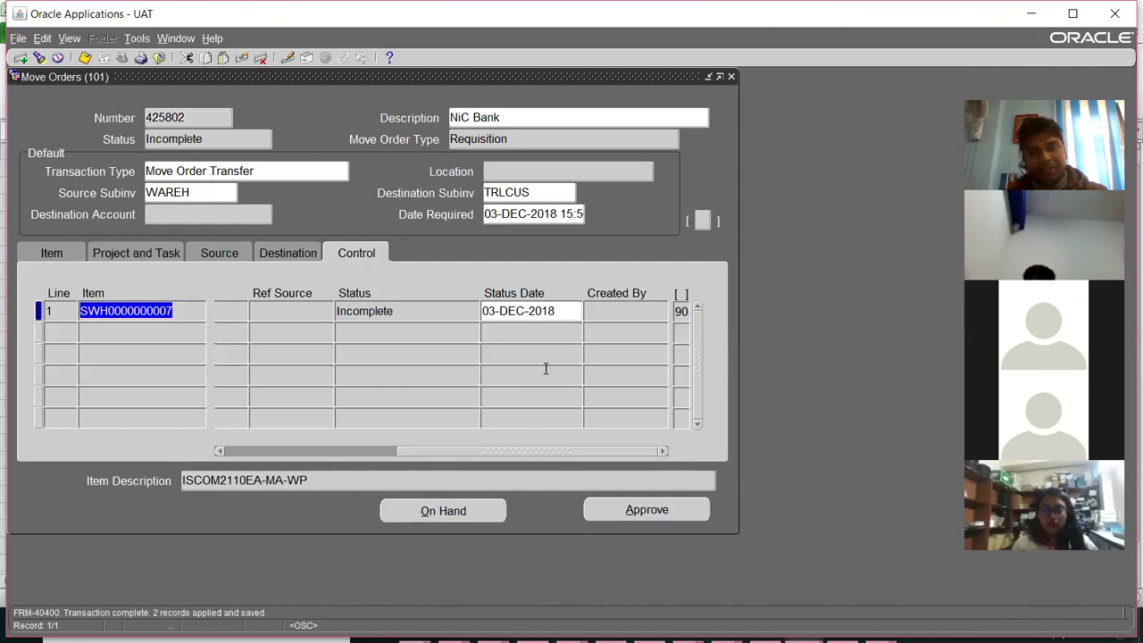
click(647, 510)
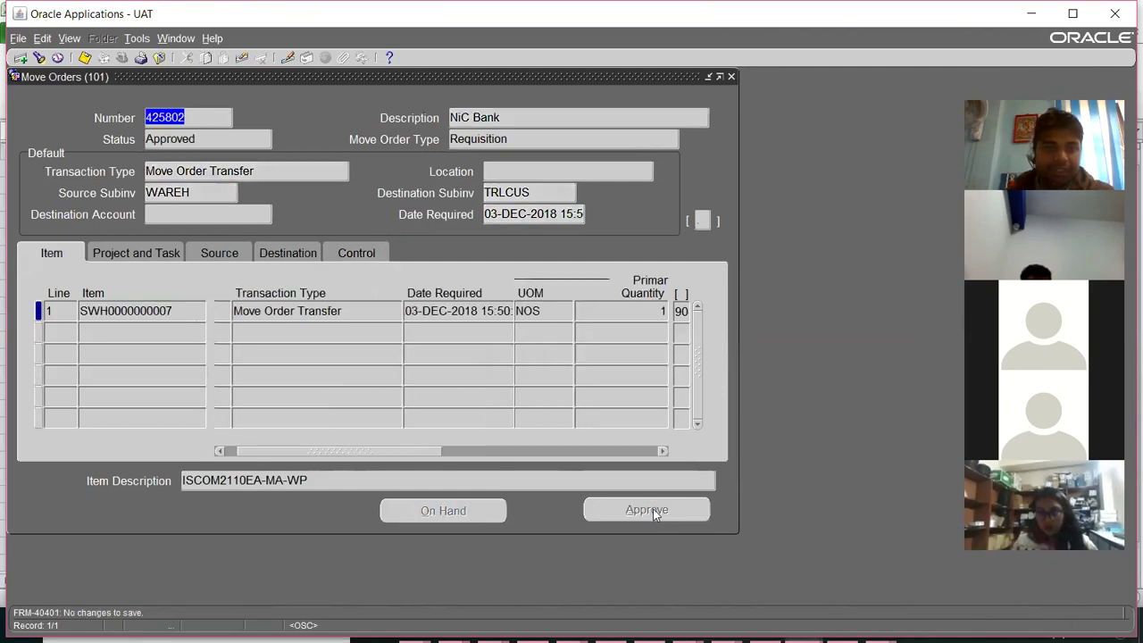
click(732, 77)
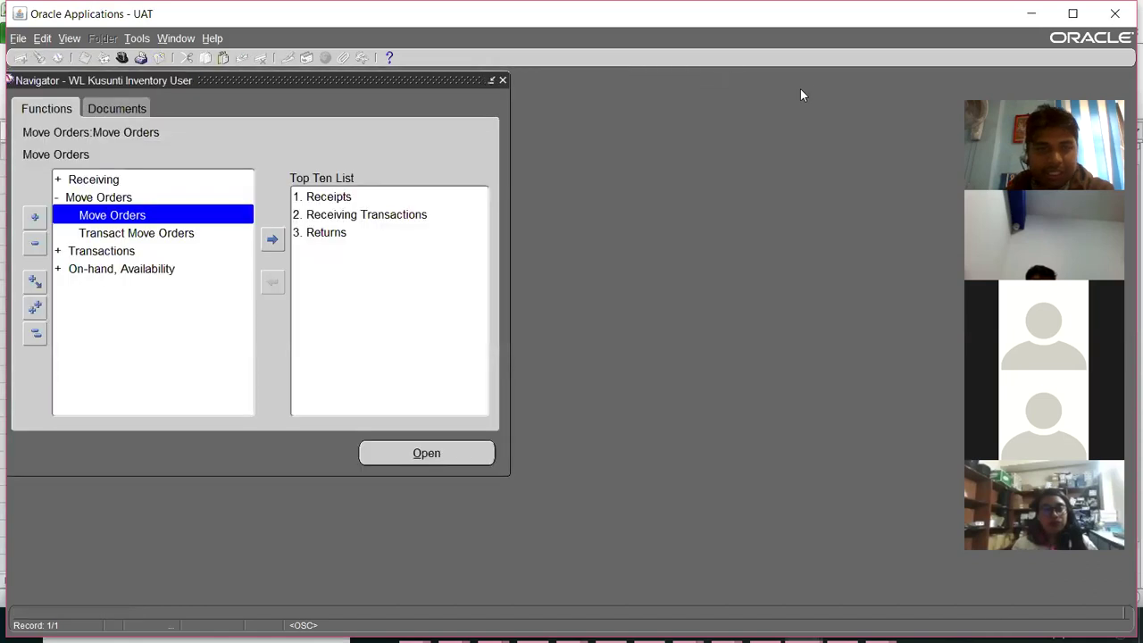
Find the approved move order by its number in Transact Move Orders and dismiss the error message
click(182, 236)
double_click(182, 236)
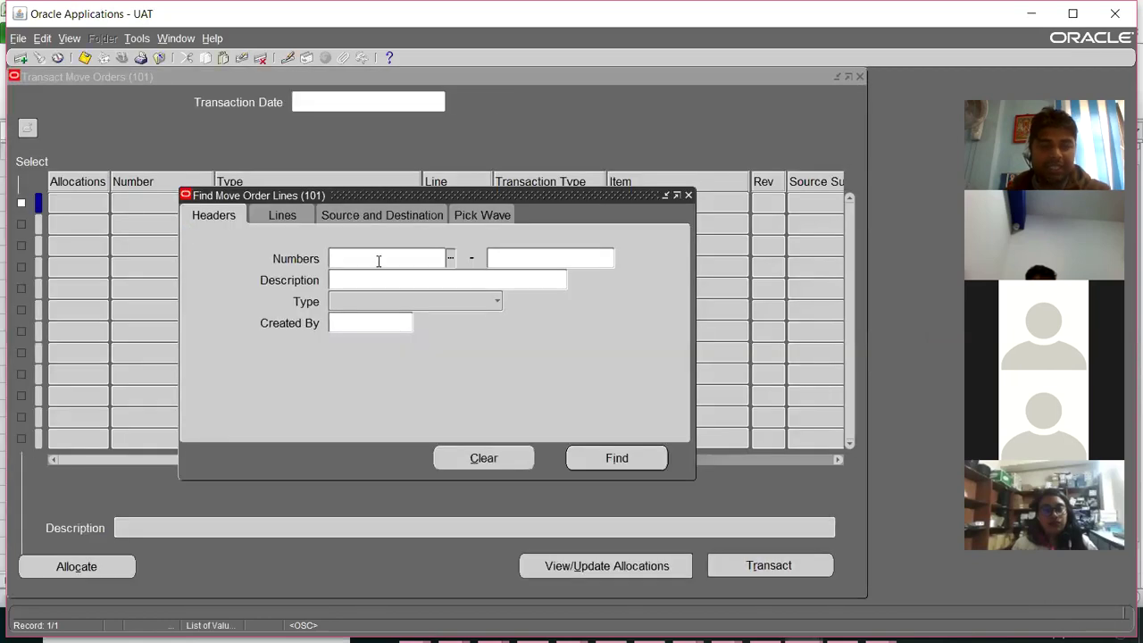
text(425802)
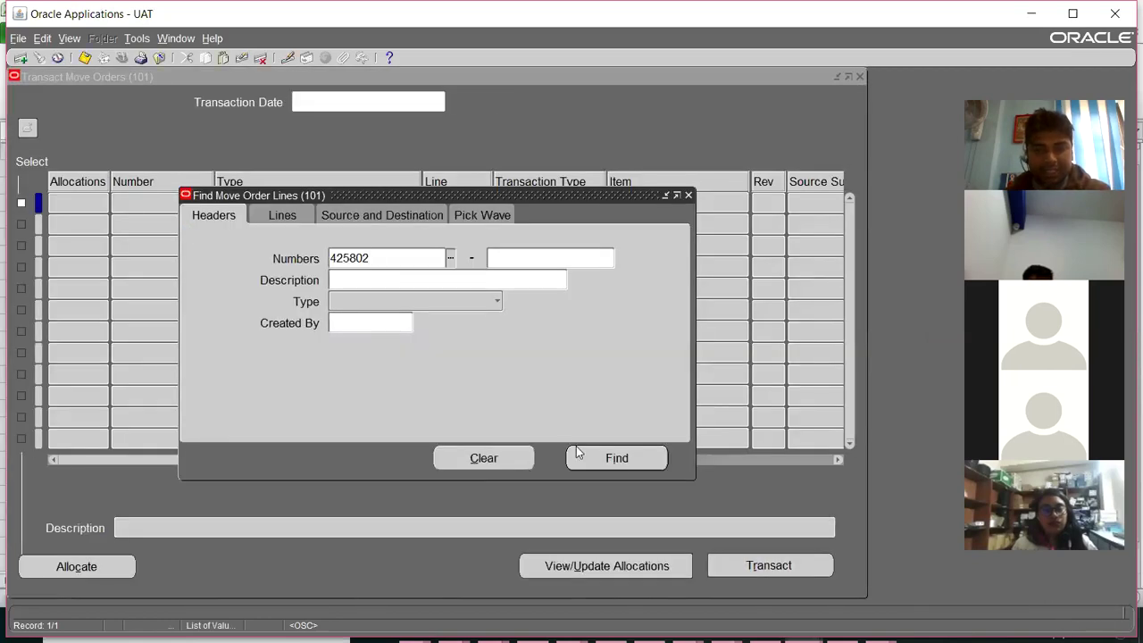
click(615, 459)
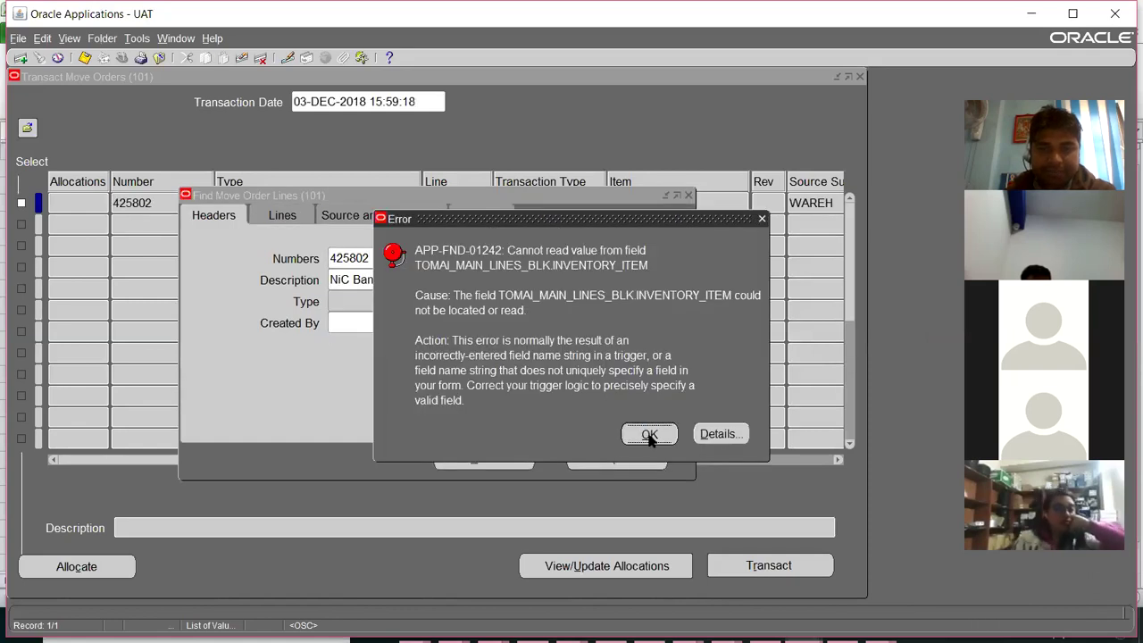
click(649, 435)
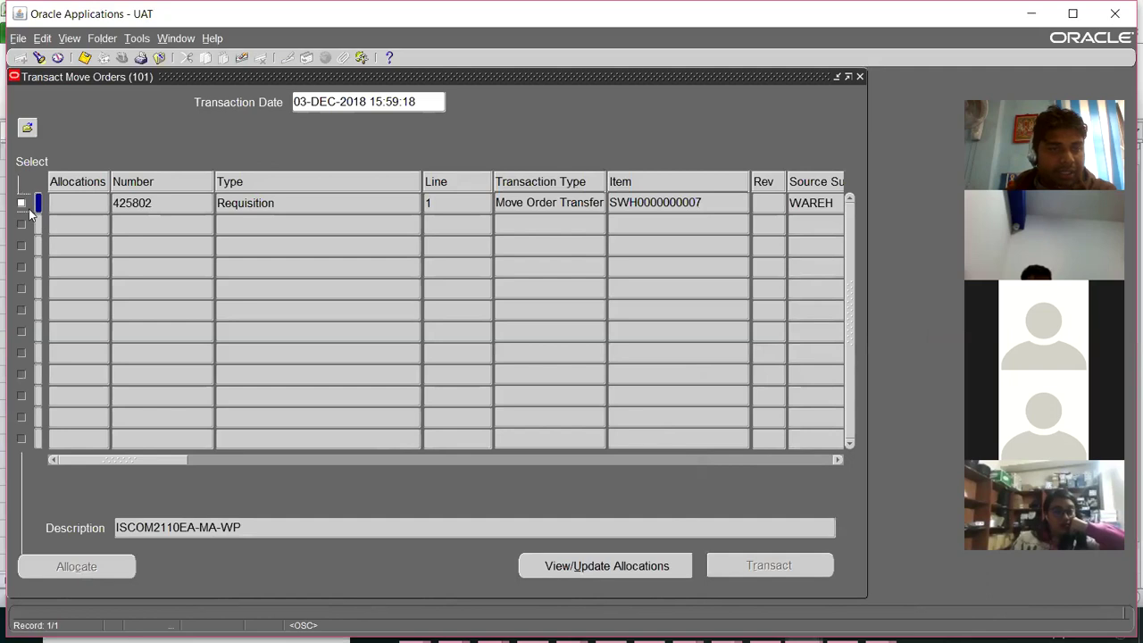
Open the serial entry for the line's allocation, search the serial numbers with %% and choose 000E5E088456
click(593, 565)
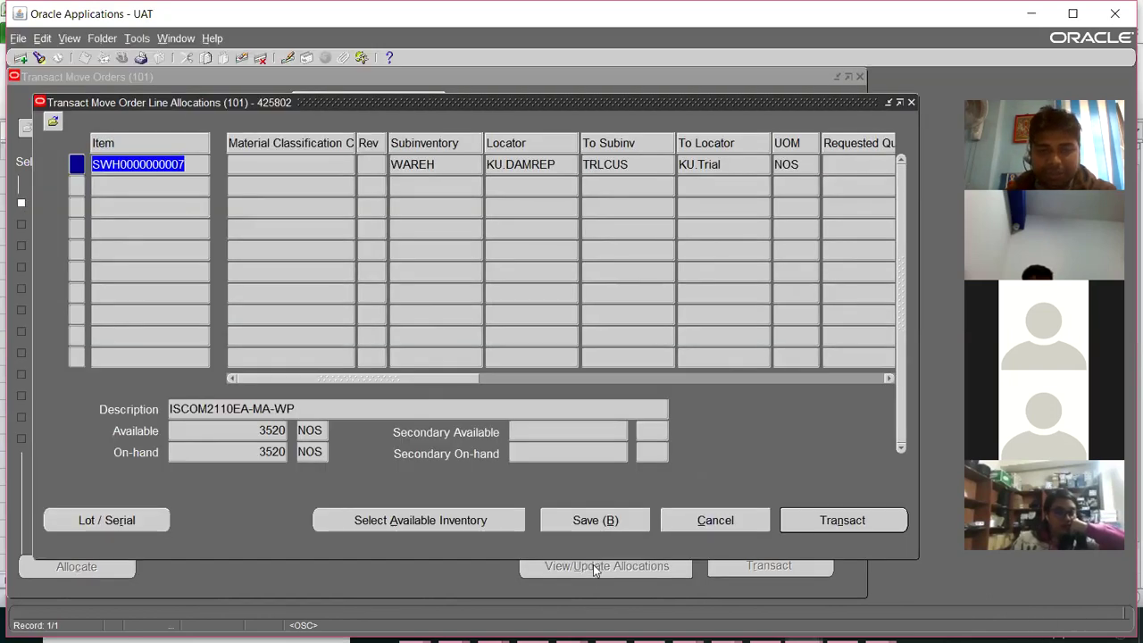
click(133, 524)
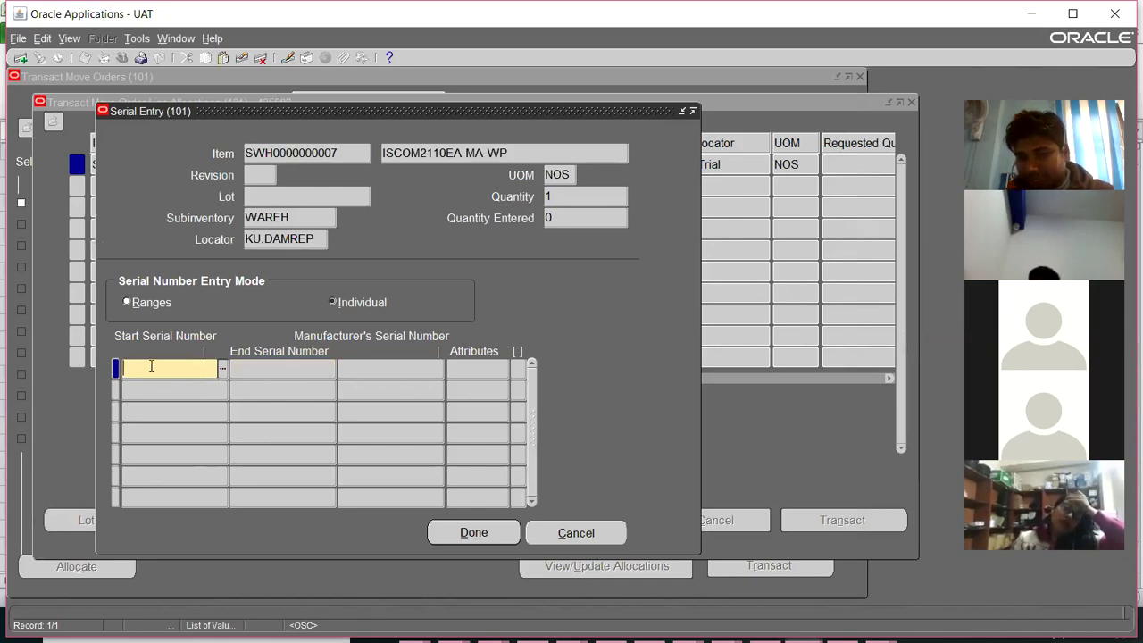
click(223, 371)
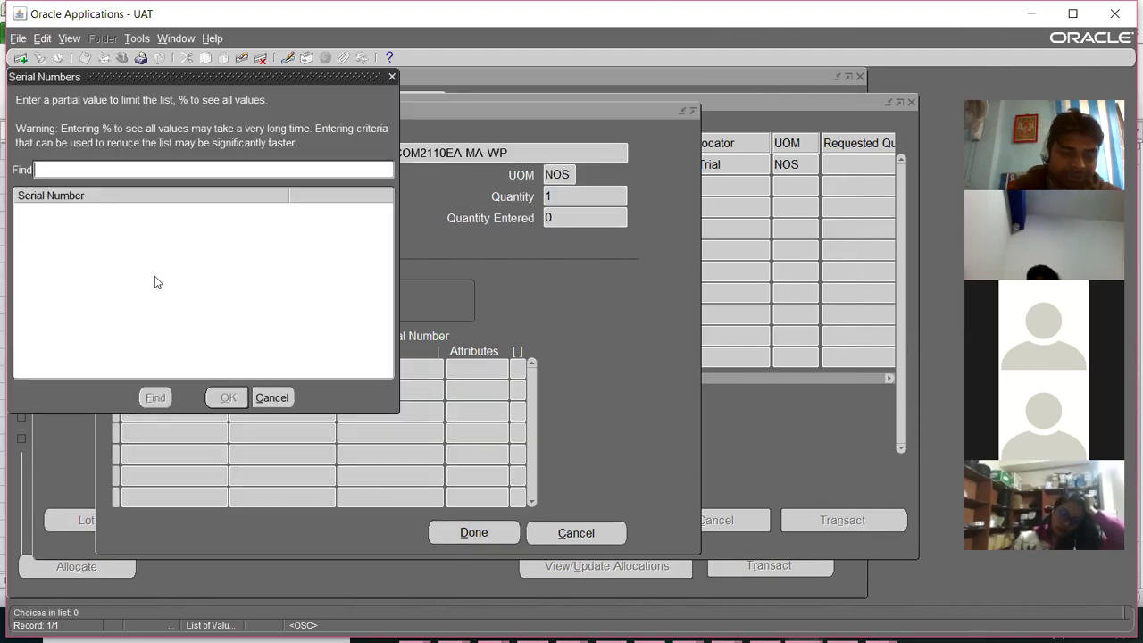
text(%%)
key(Return)
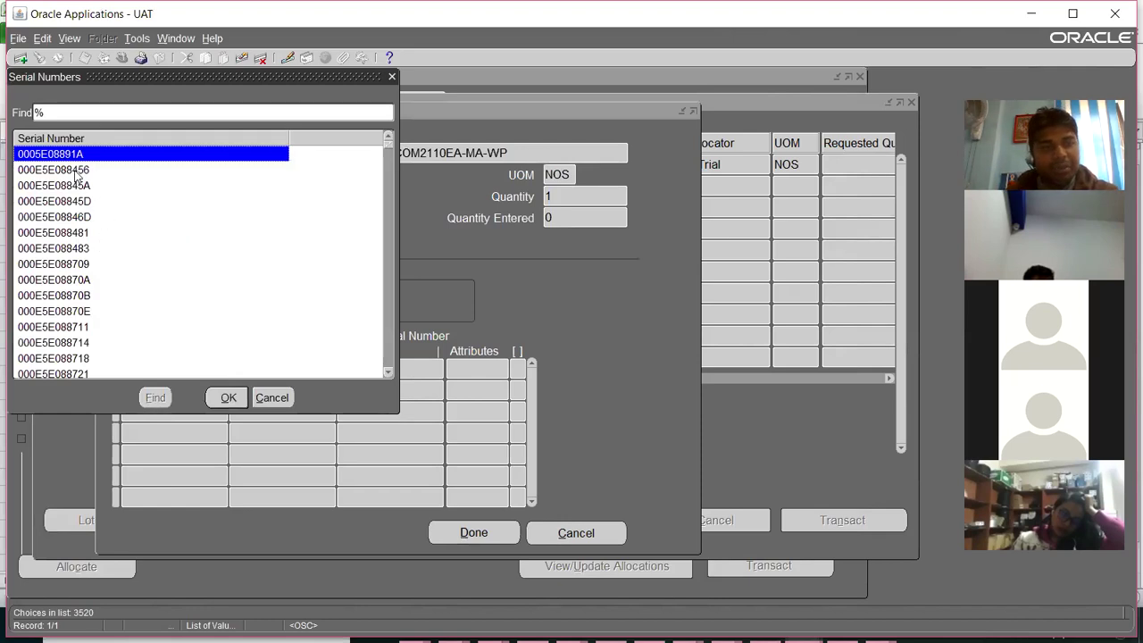
click(76, 172)
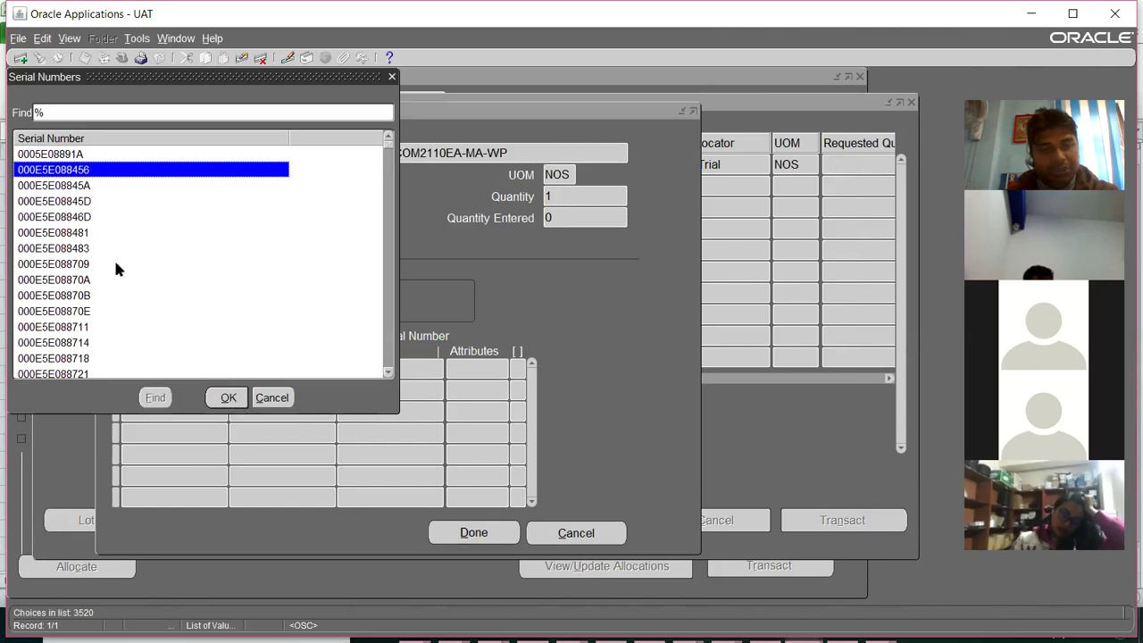
click(226, 400)
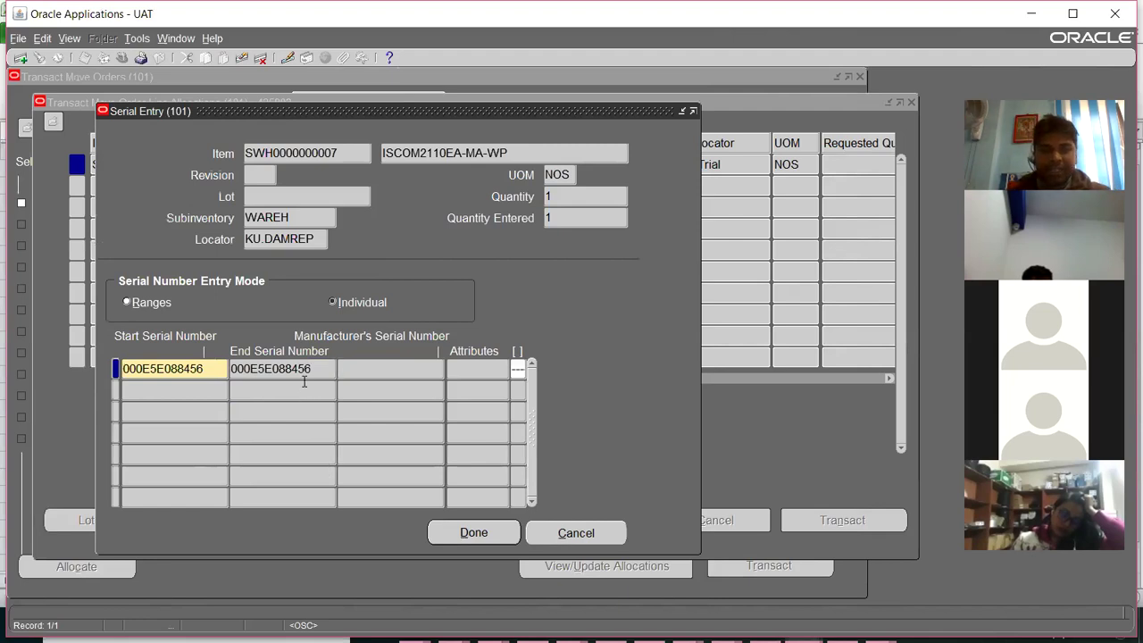
Browse the enterprise customers with %% in the serial number's additional information, clear the field and accept the form blank
click(519, 369)
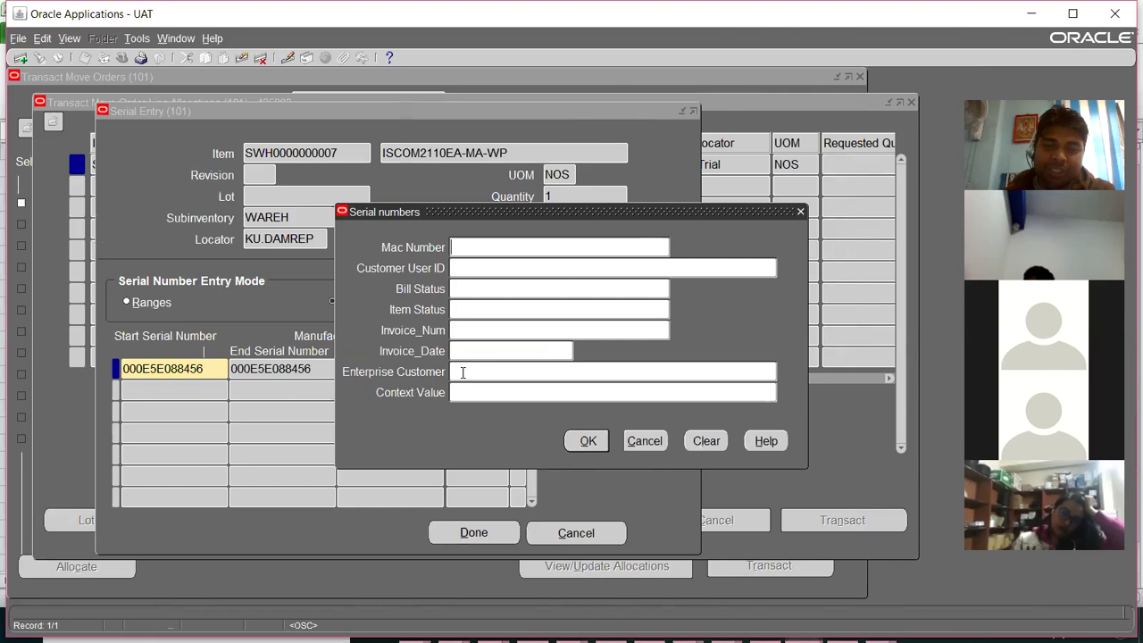
click(463, 372)
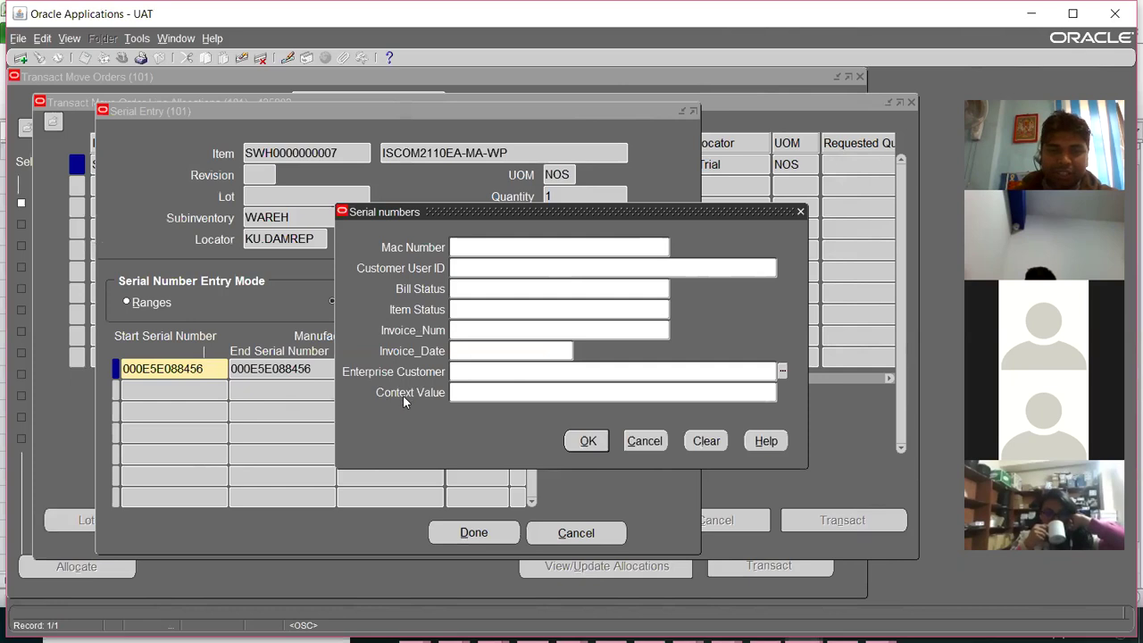
text(%%)
key(Return)
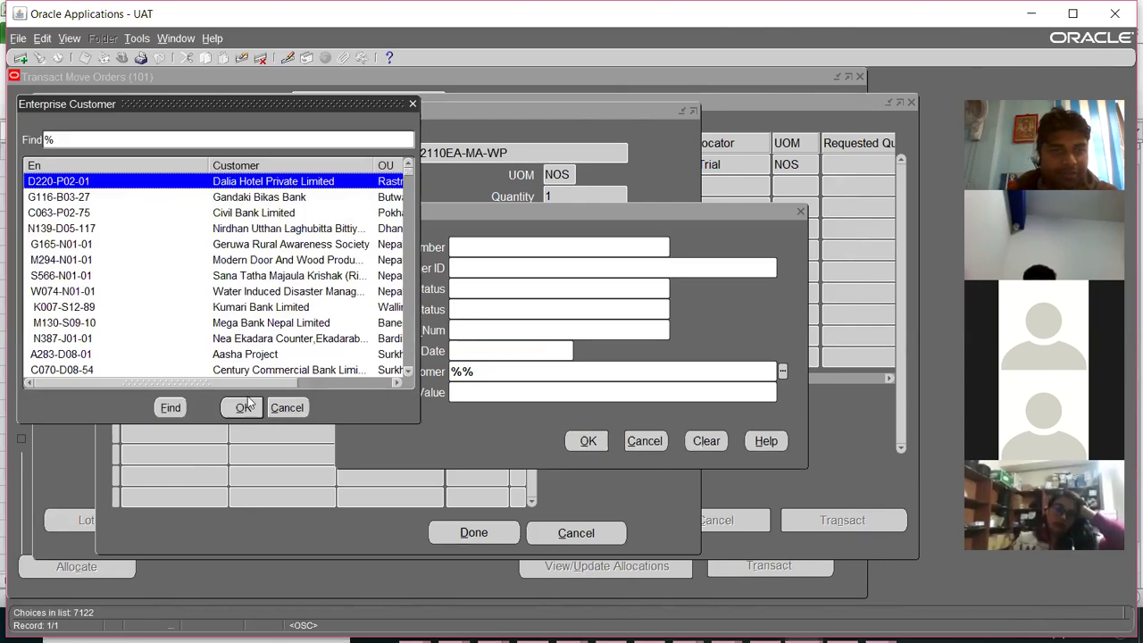
click(282, 246)
scroll(284, 309, down, 4)
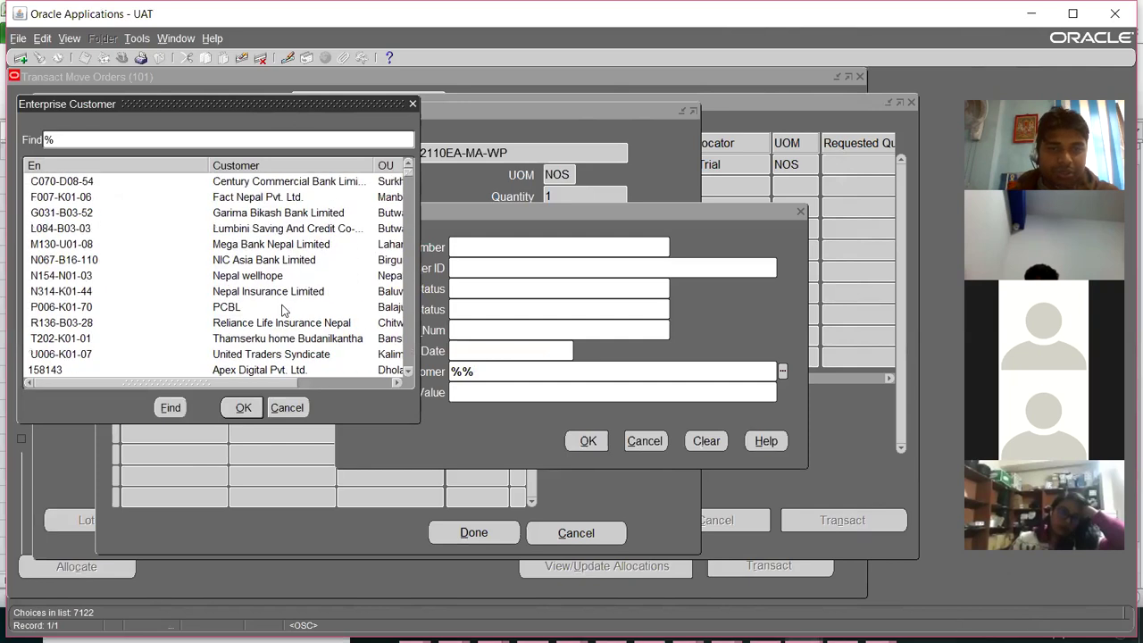
scroll(282, 309, up, 4)
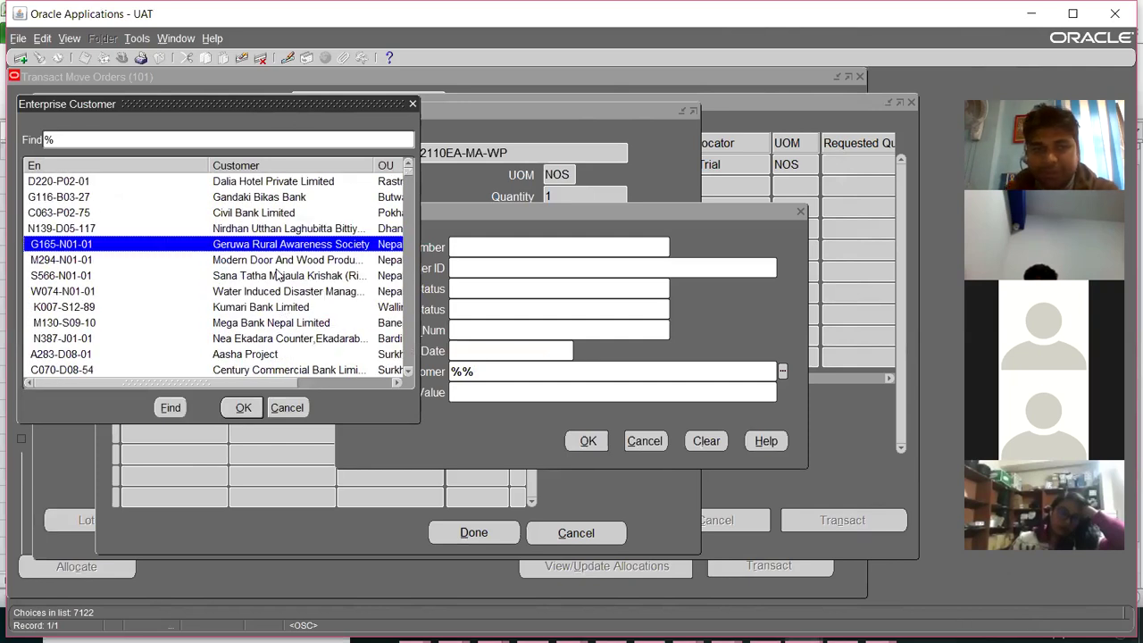
click(288, 408)
drag(474, 372, 449, 374)
key(BackSpace)
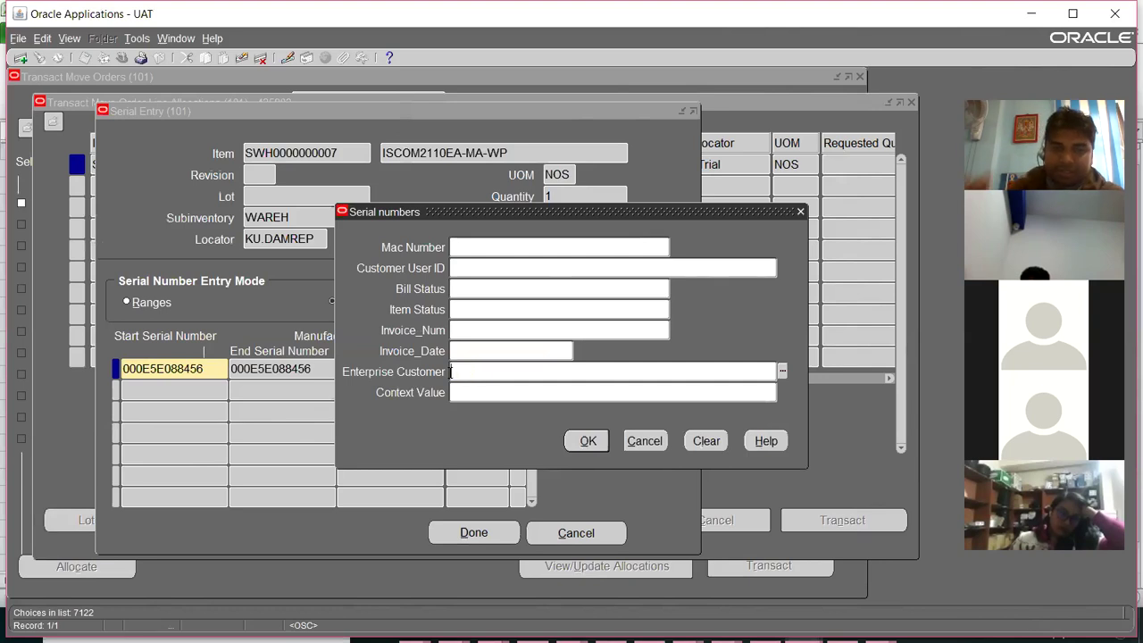
click(589, 440)
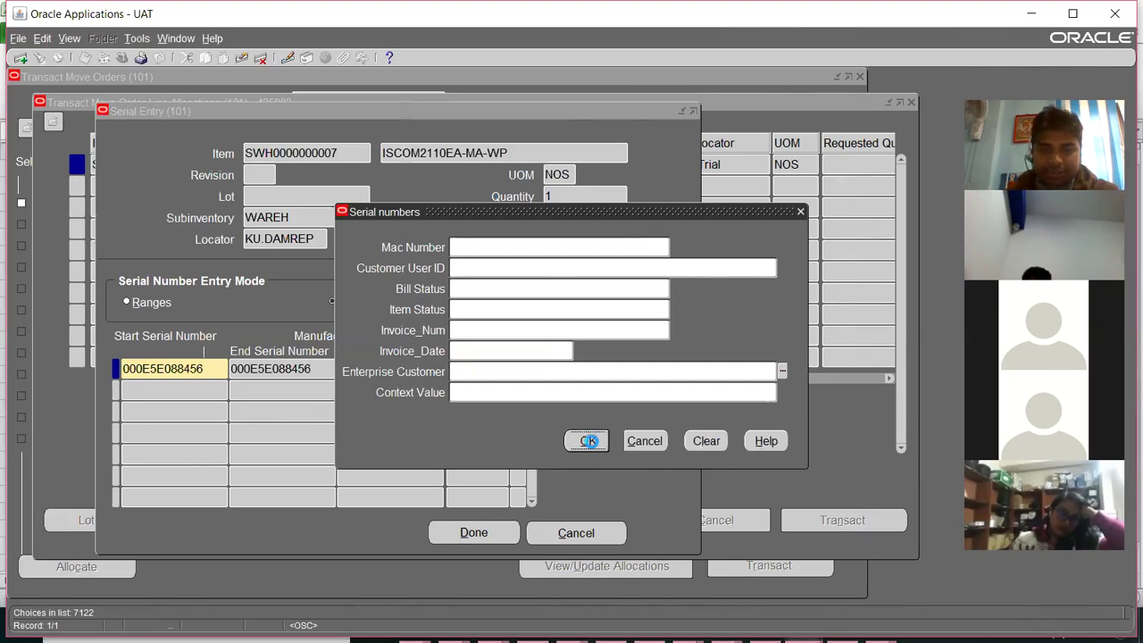
Finish the serial entry, transact the move order line allocation and return to the Move Orders function
click(224, 372)
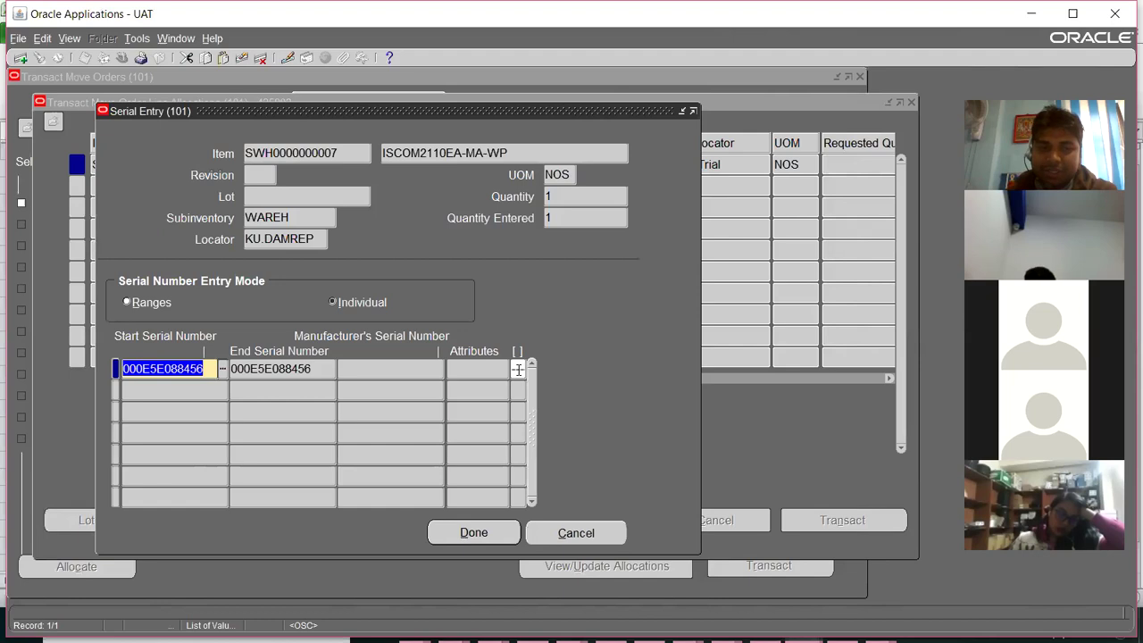
click(279, 369)
click(488, 534)
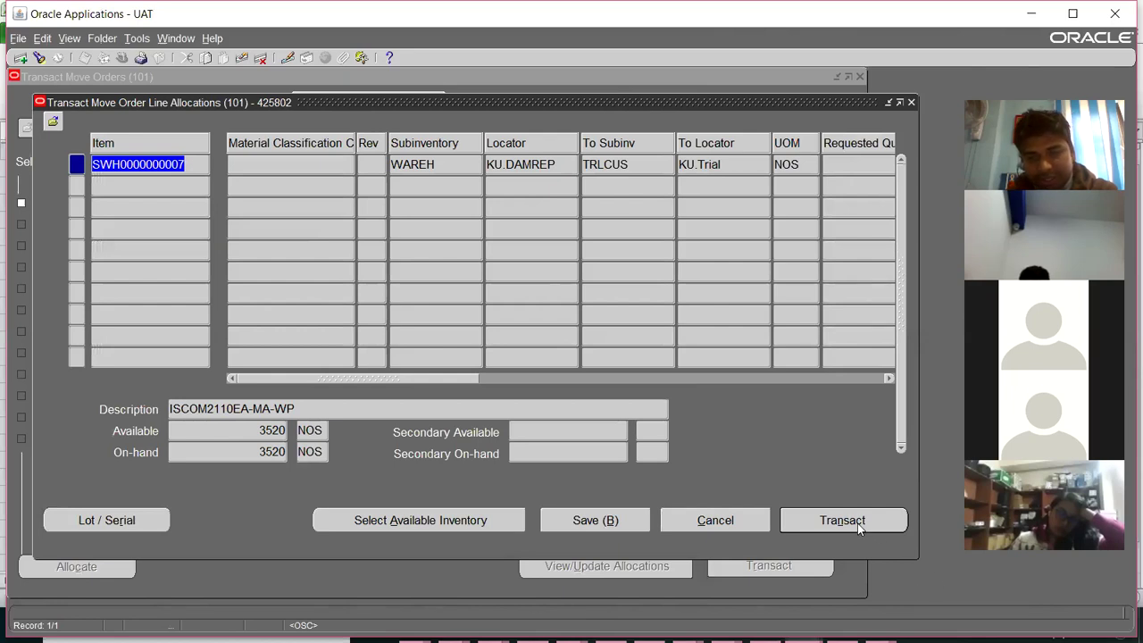
click(857, 524)
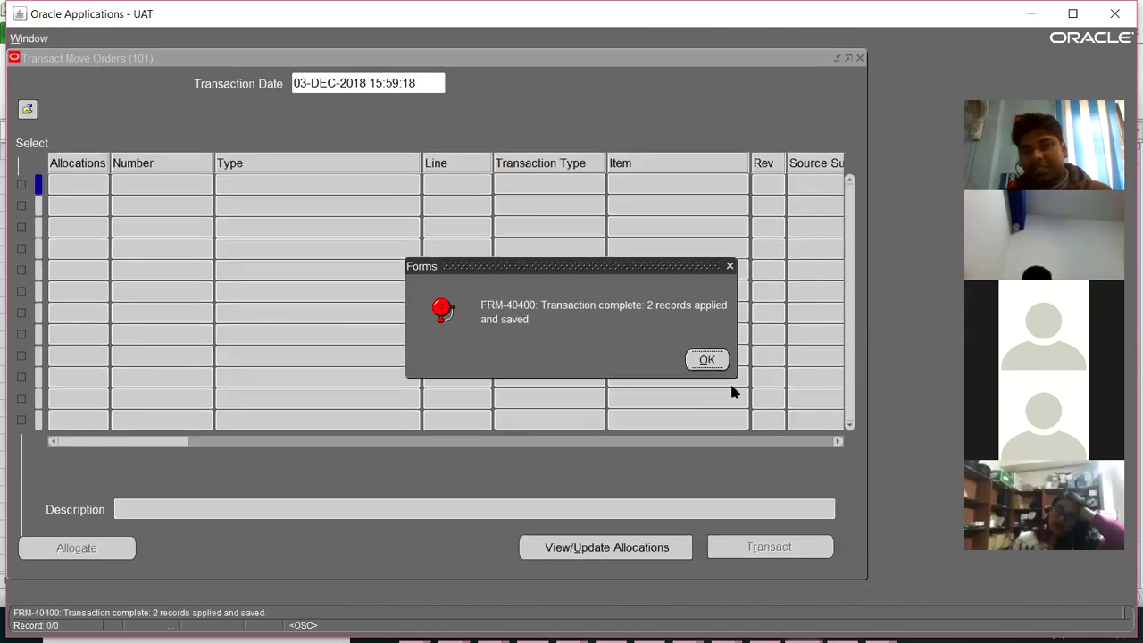
click(709, 360)
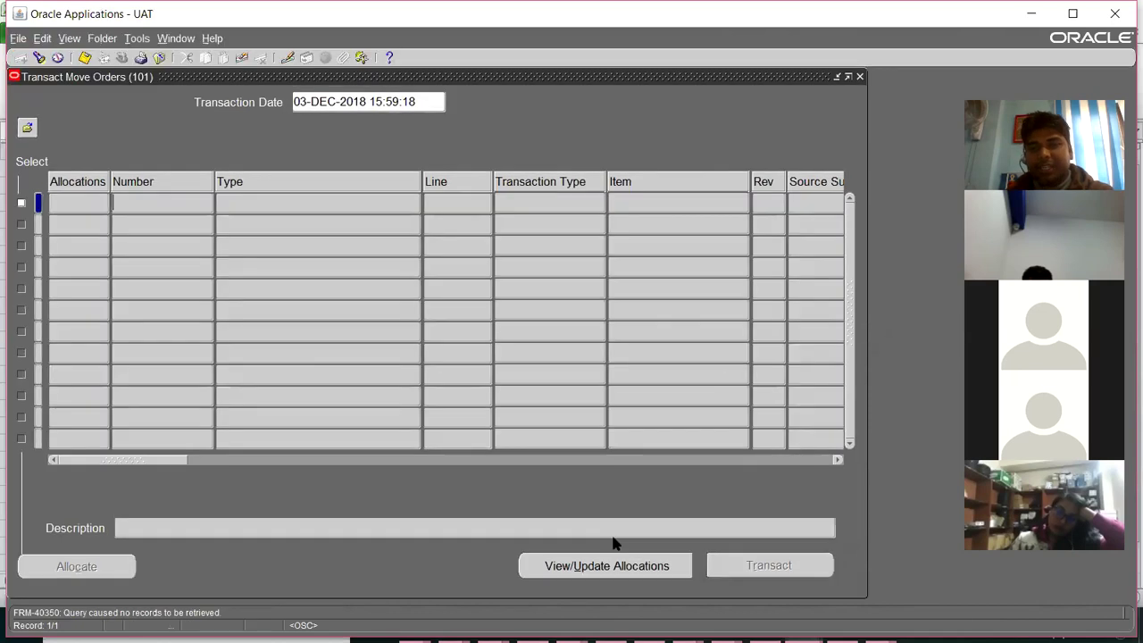
click(858, 77)
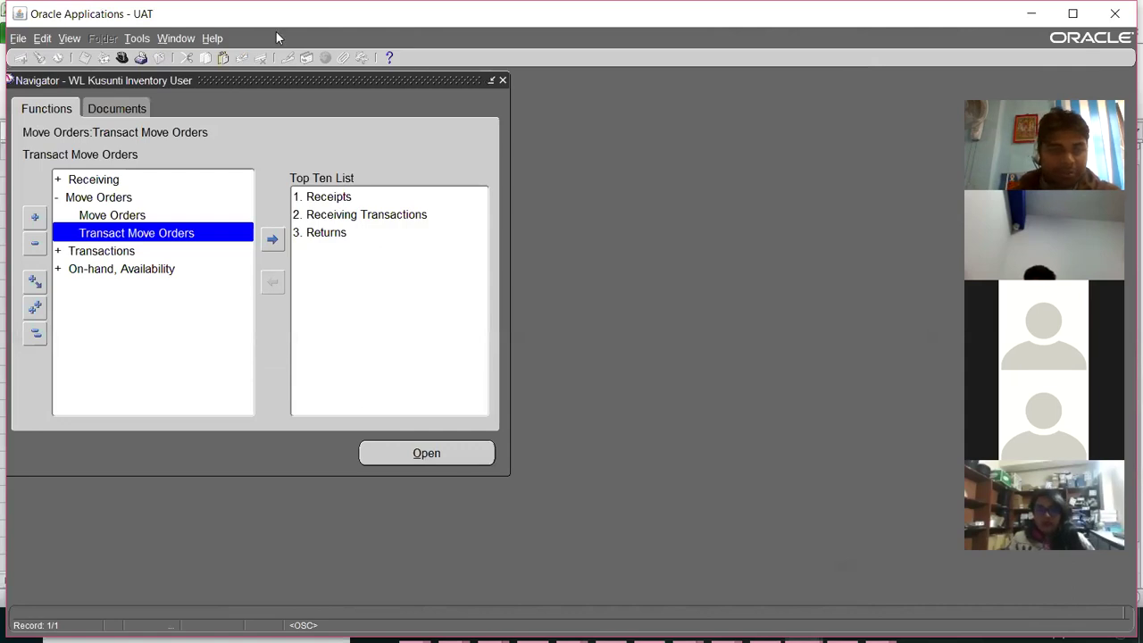
click(128, 216)
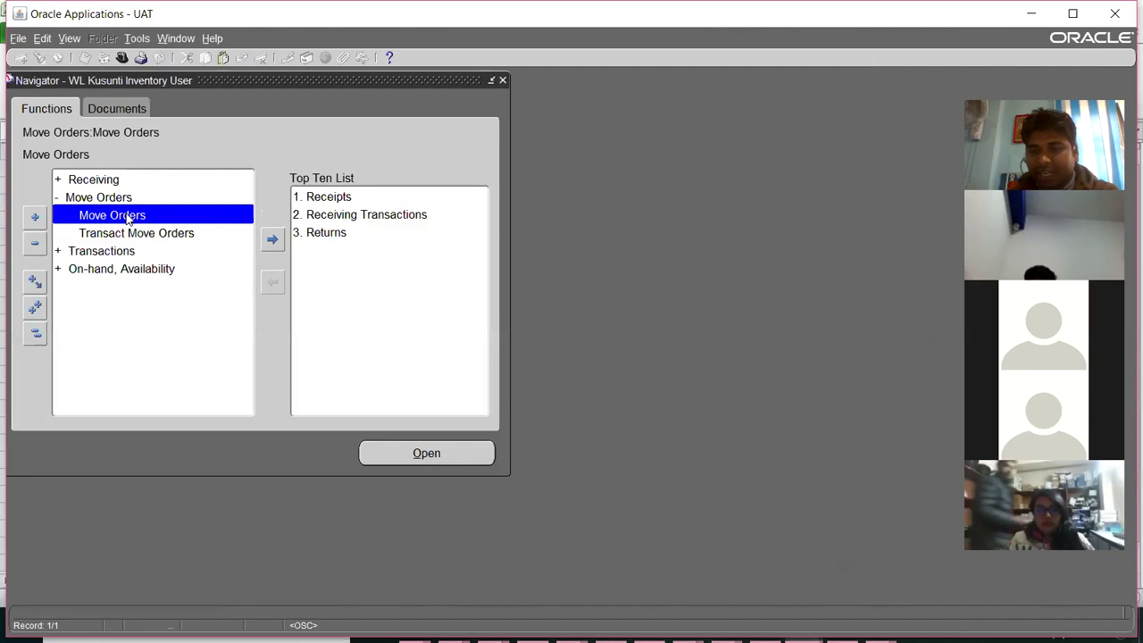
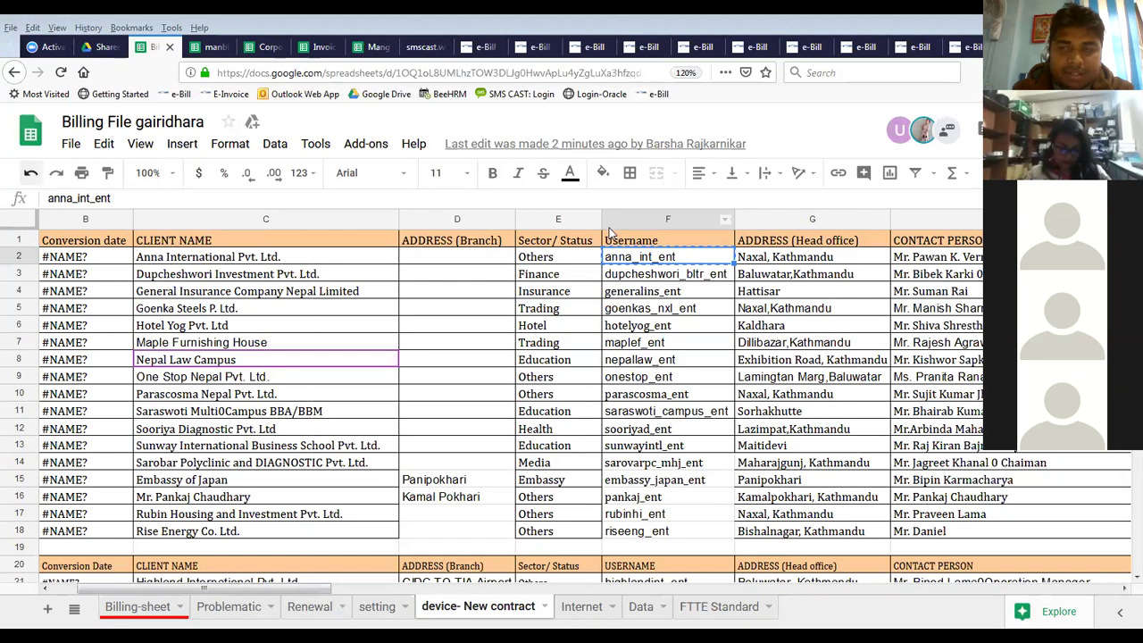
Check the client name and username of Anna International Pvt. Ltd. in the device- New contract sheet of Billing File gairidhara
click(676, 280)
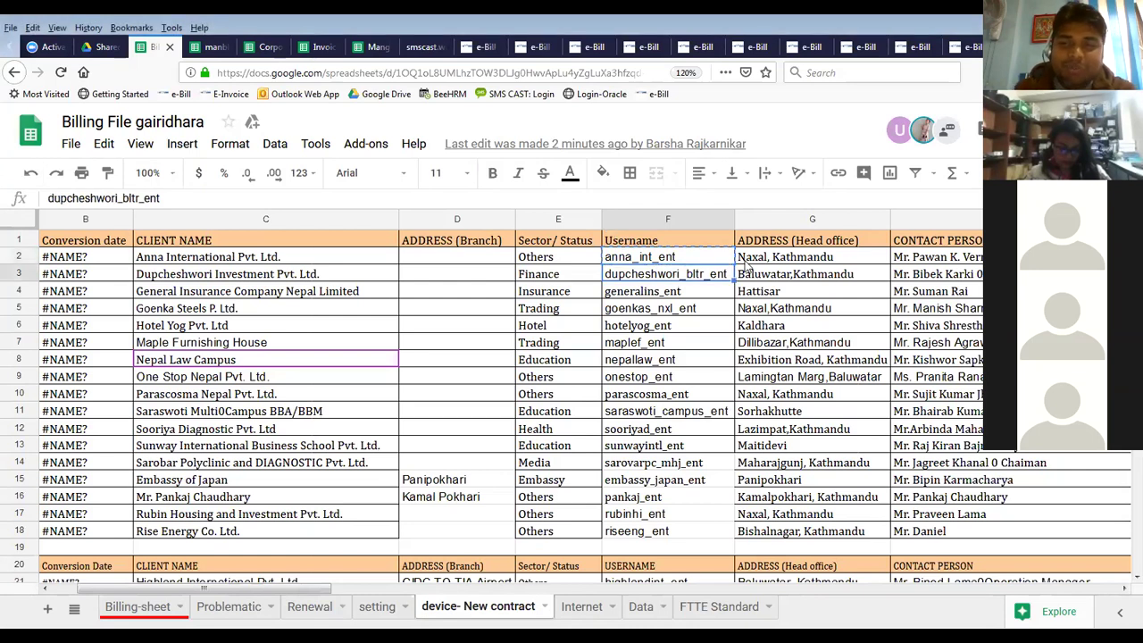
click(673, 260)
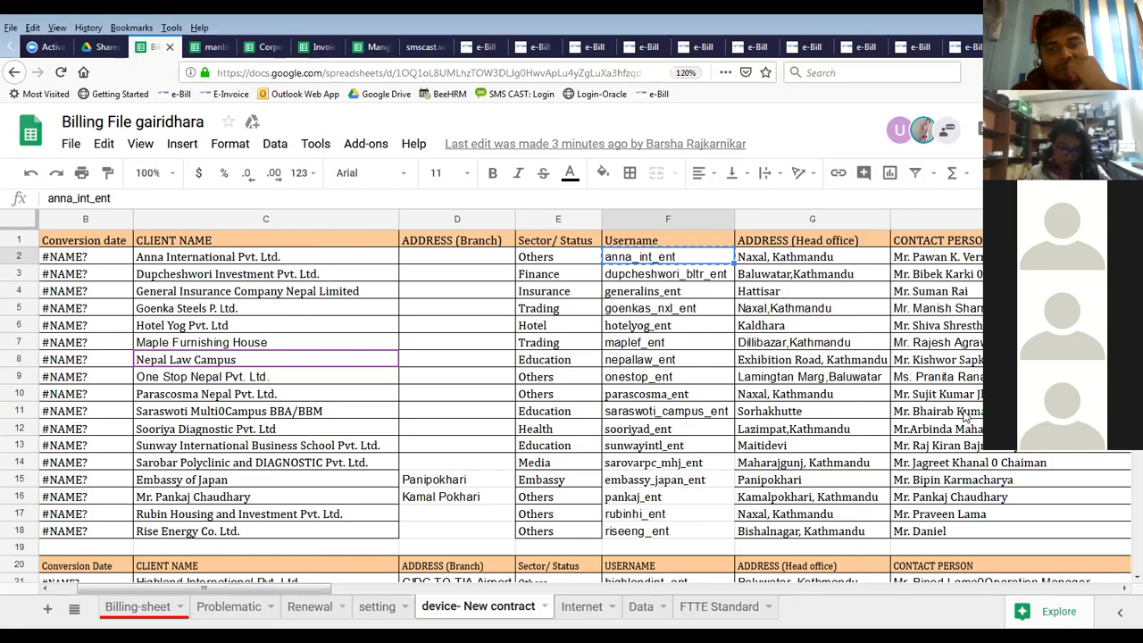
click(251, 260)
click(259, 286)
click(259, 261)
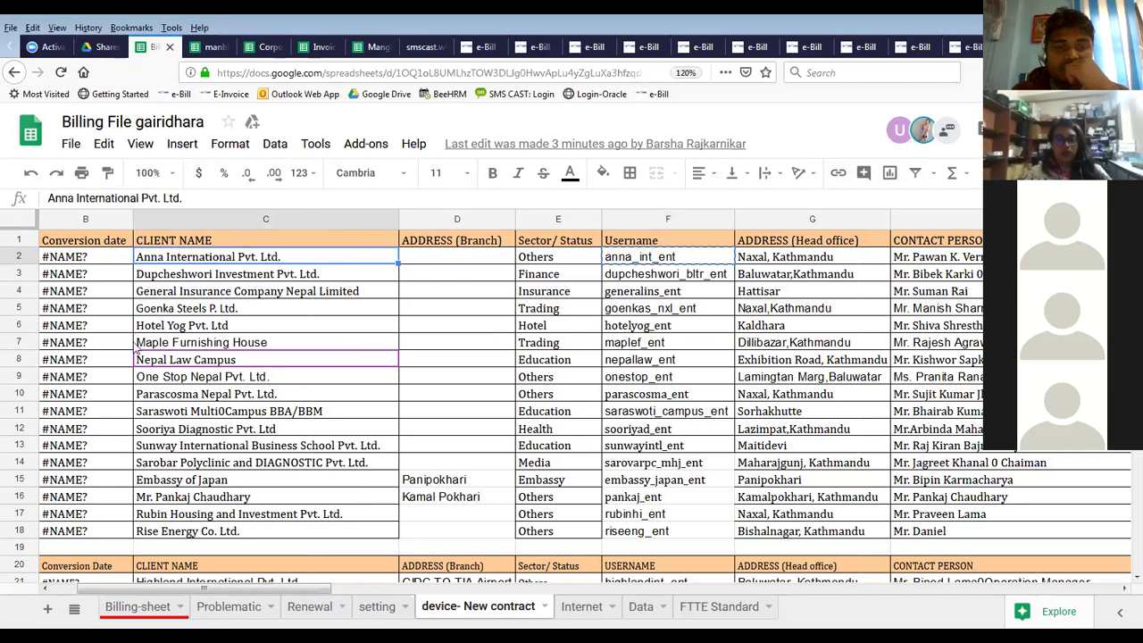
click(671, 257)
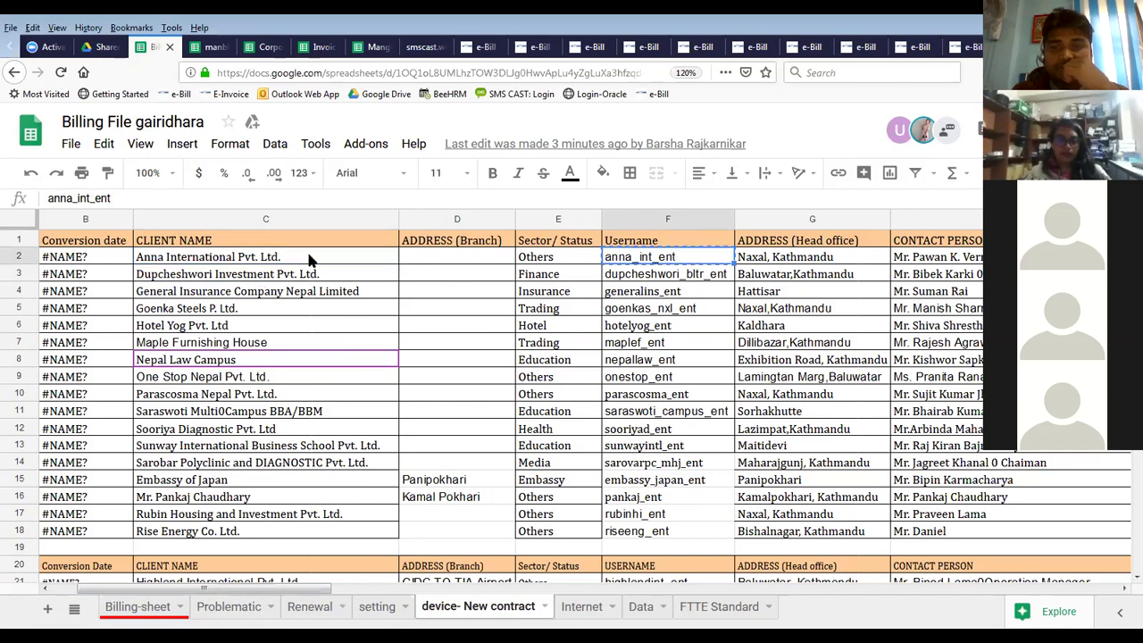
click(310, 259)
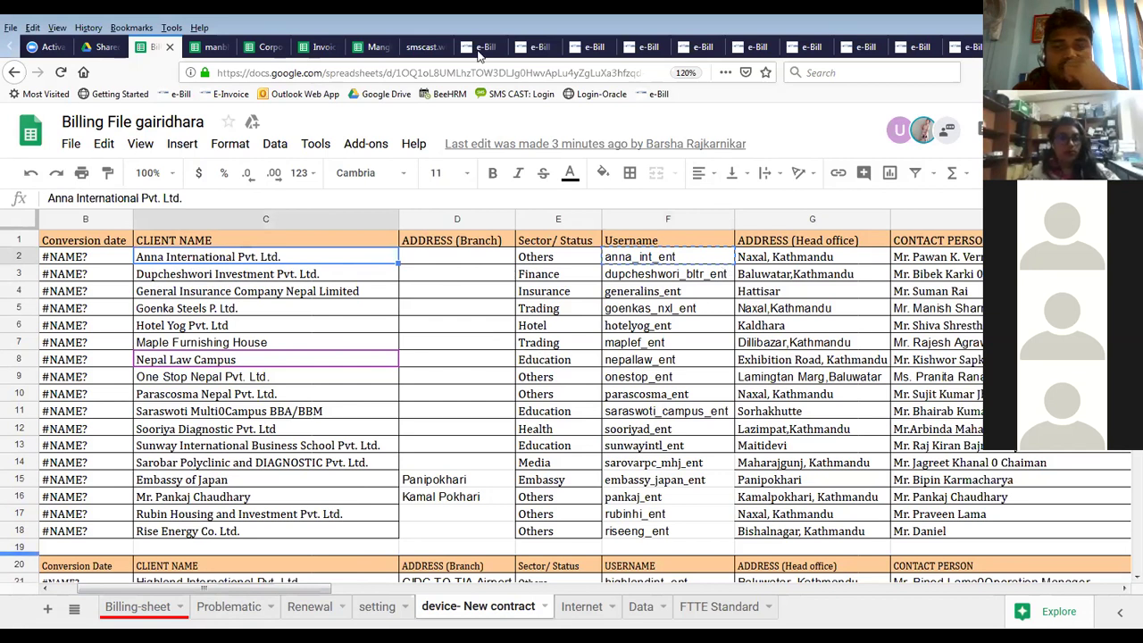
Switch to the e-Bill tax invoice for Anna International Pvt. Ltd. and review its particulars list
scroll(482, 49, down, 5)
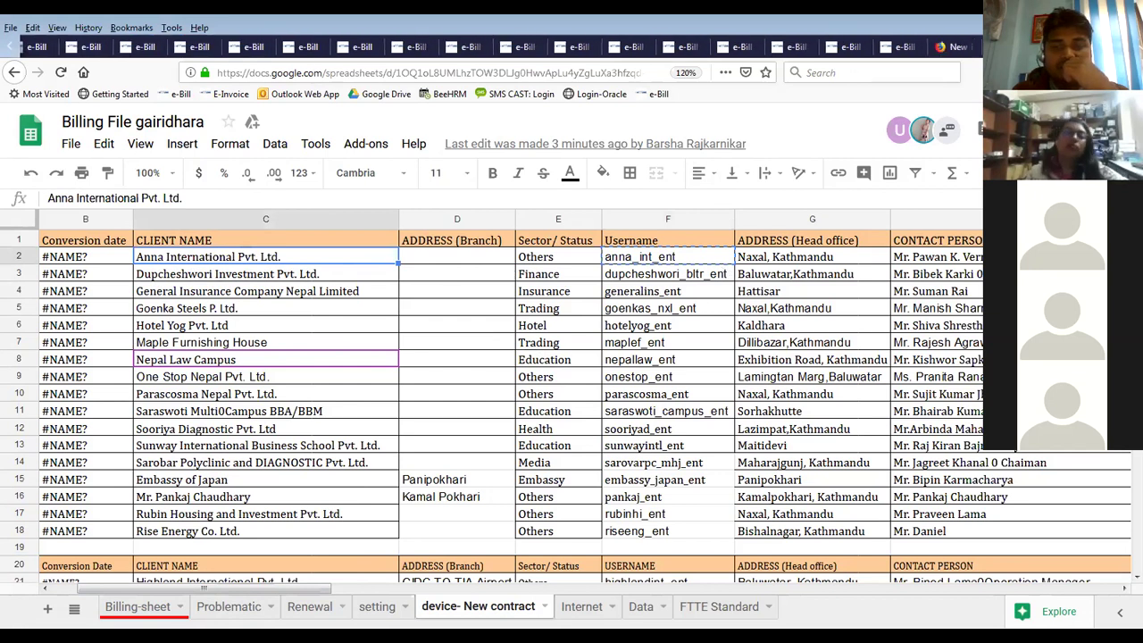
click(831, 47)
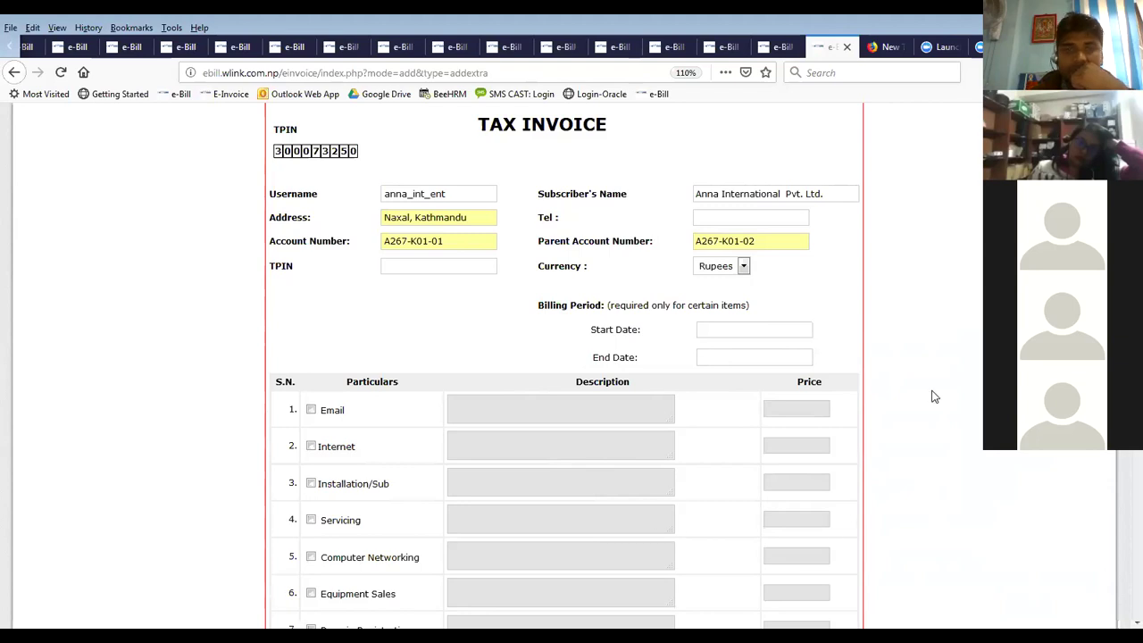
scroll(933, 396, down, 5)
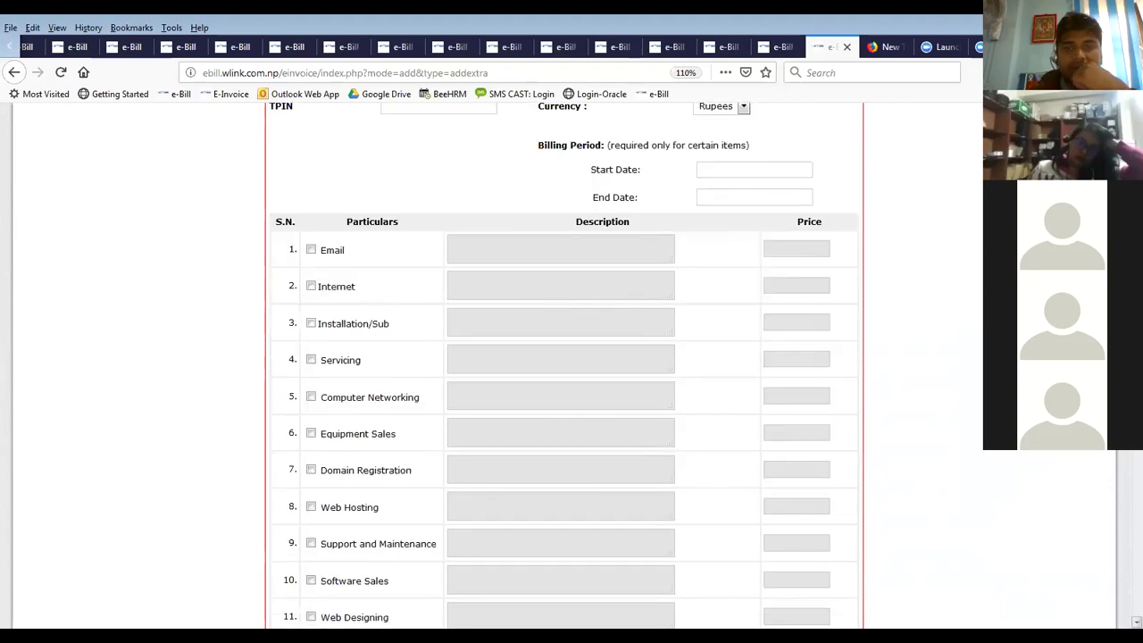
Return to Billing File gairidhara and check client names in the device- New contract sheet, including the username of Hotel Yog Pvt. Ltd
scroll(933, 397, up, 7)
scroll(563, 366, up, 2)
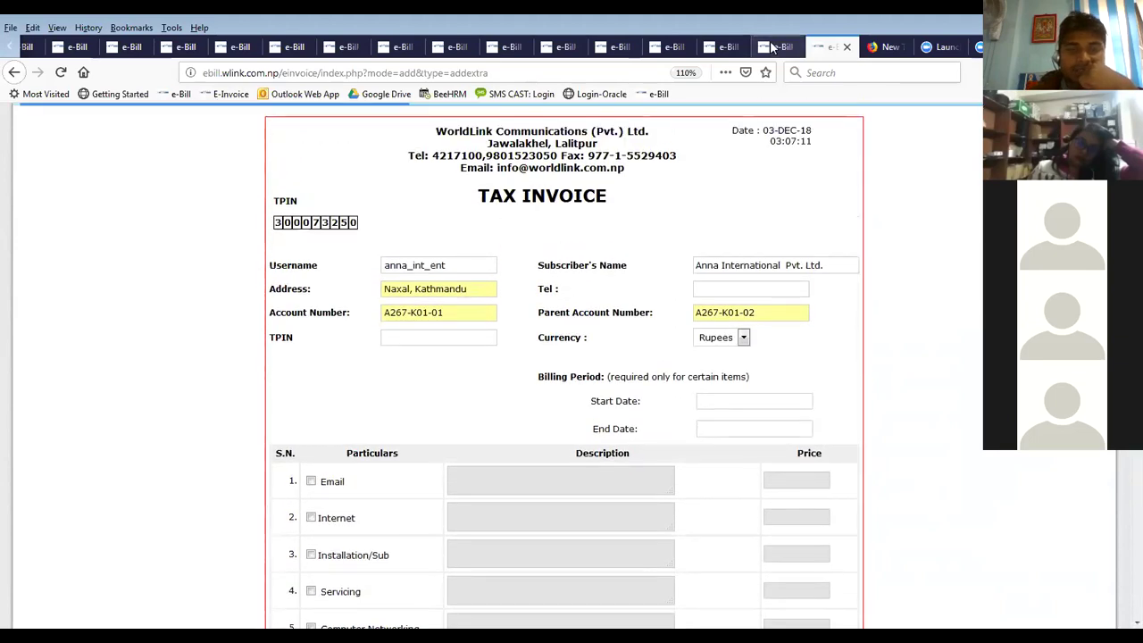
click(7, 46)
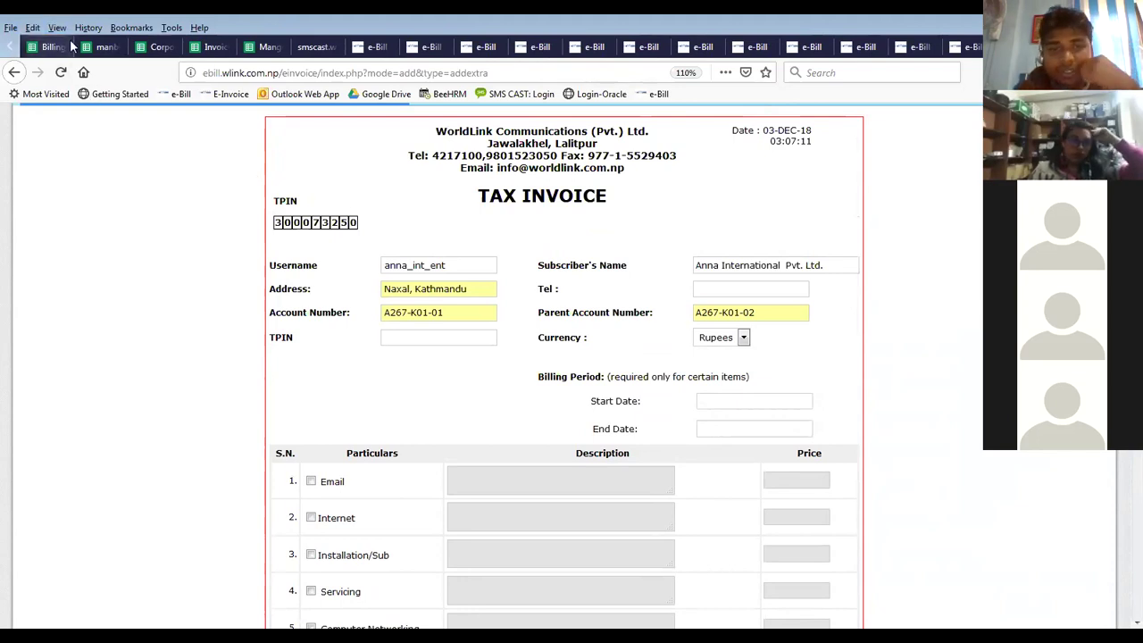
click(8, 51)
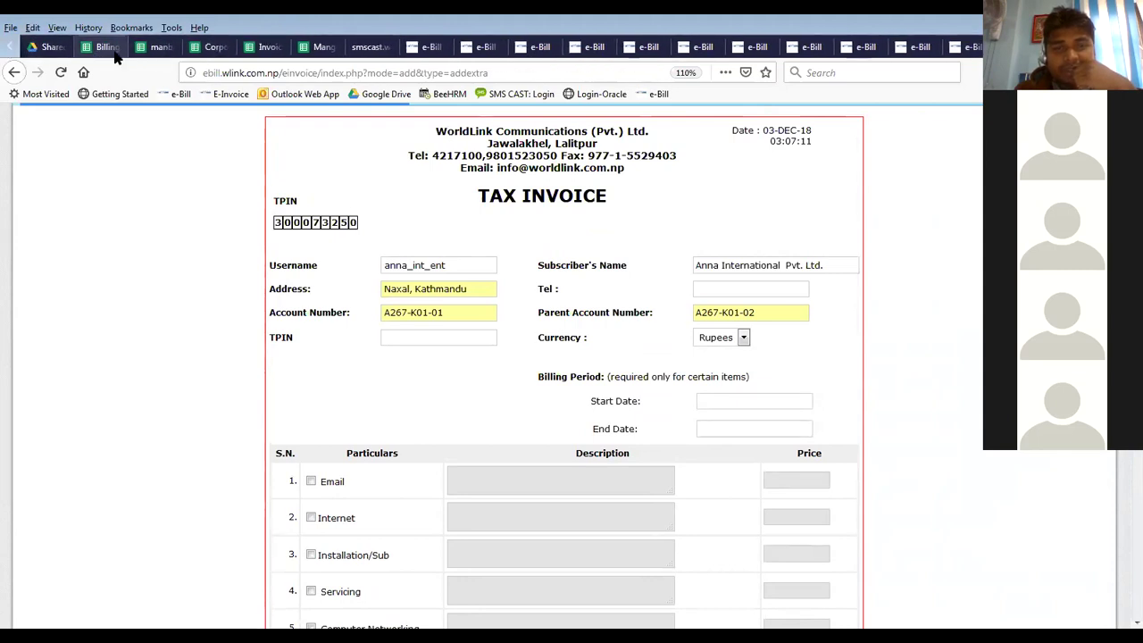
click(108, 46)
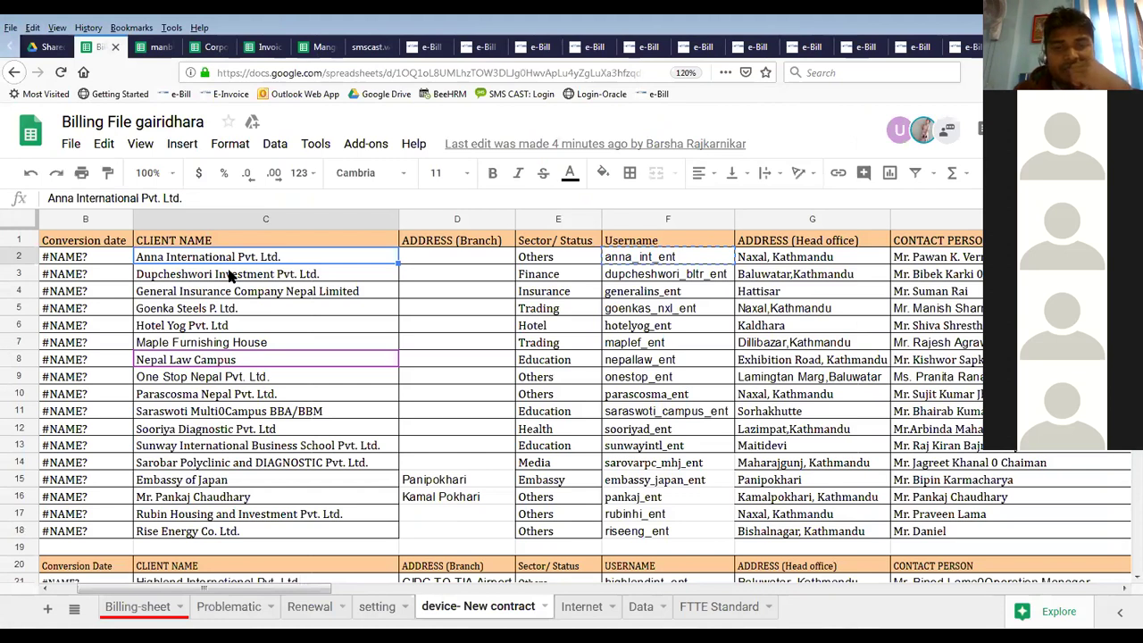
click(230, 276)
click(232, 292)
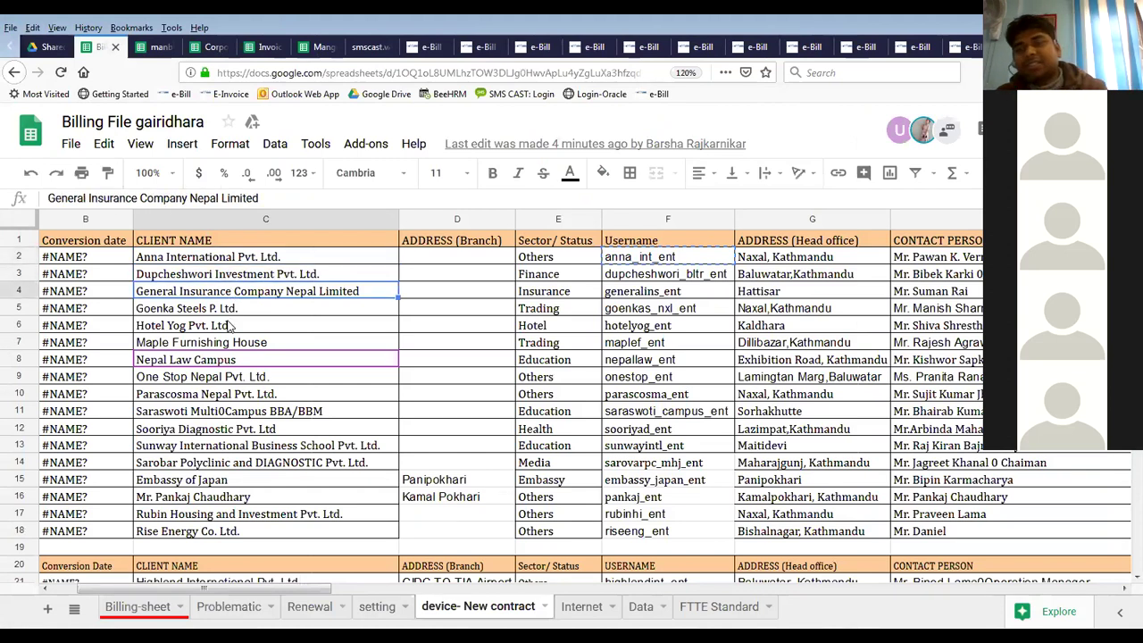
click(230, 327)
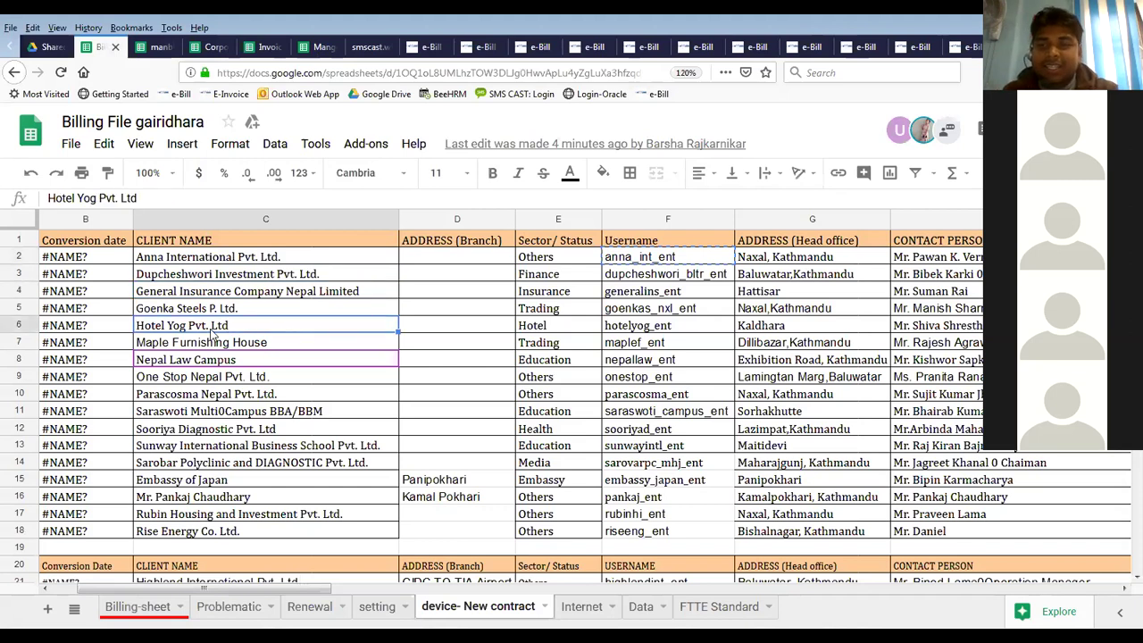
click(427, 327)
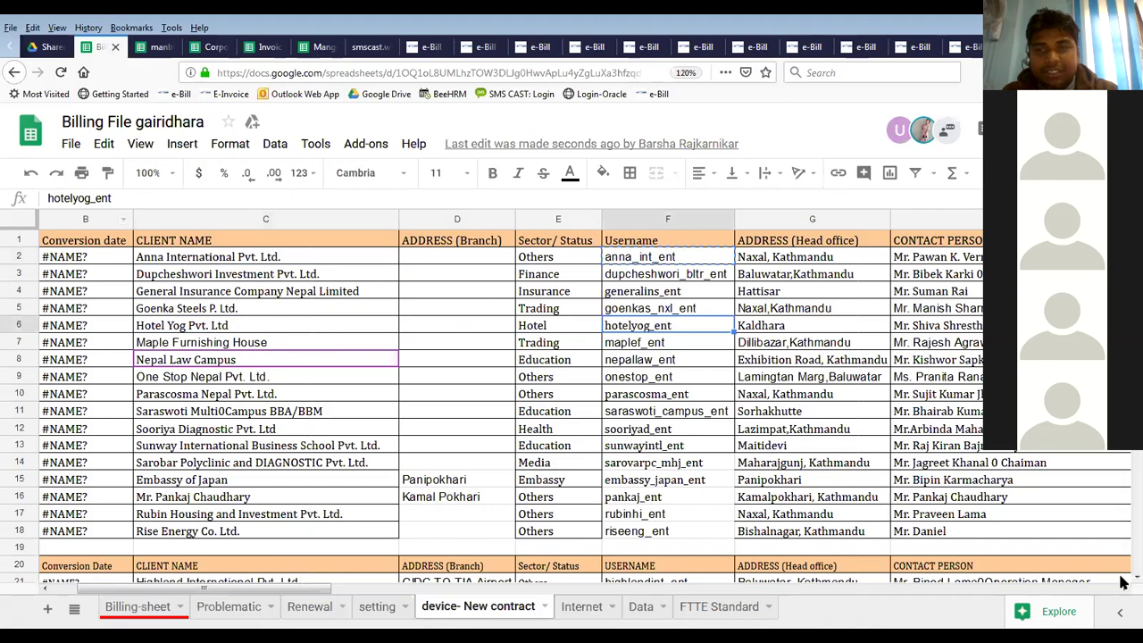
Copy the client name hotelbudy from row 26 and enter it as the Username on the e-Bill tax invoice
scroll(1123, 582, down, 5)
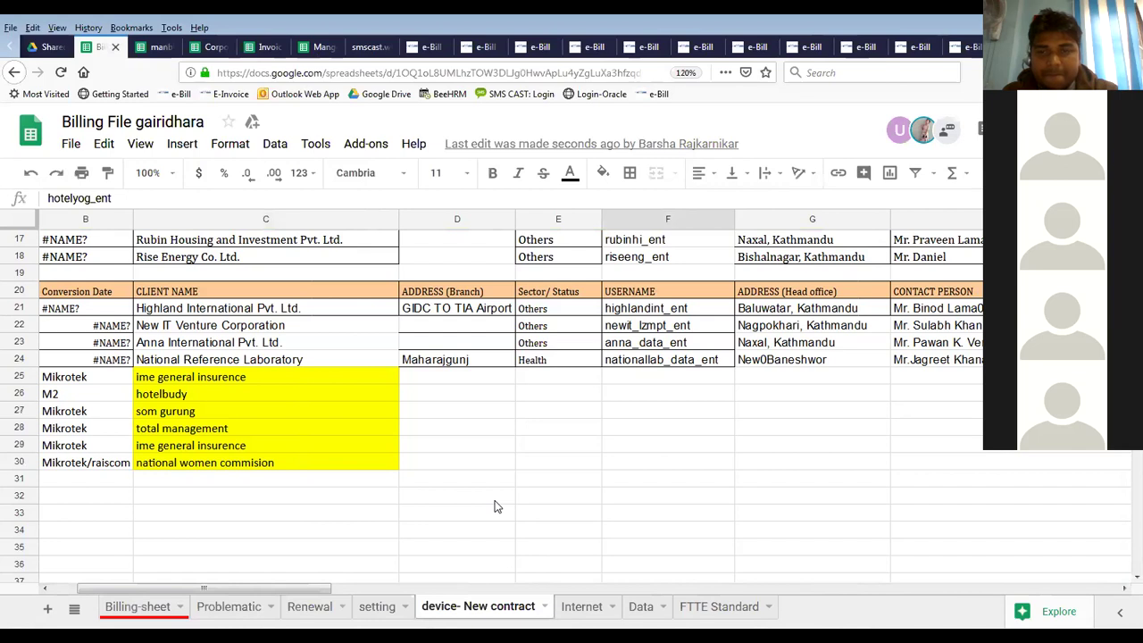
click(190, 394)
key(ctrl+c)
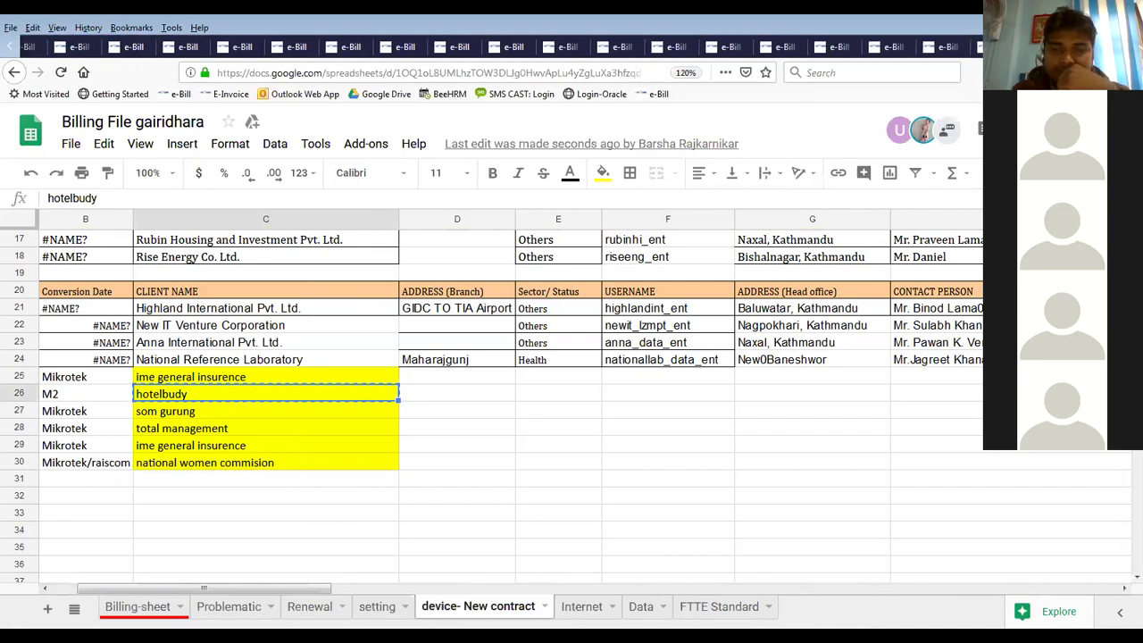
scroll(844, 42, down, 1)
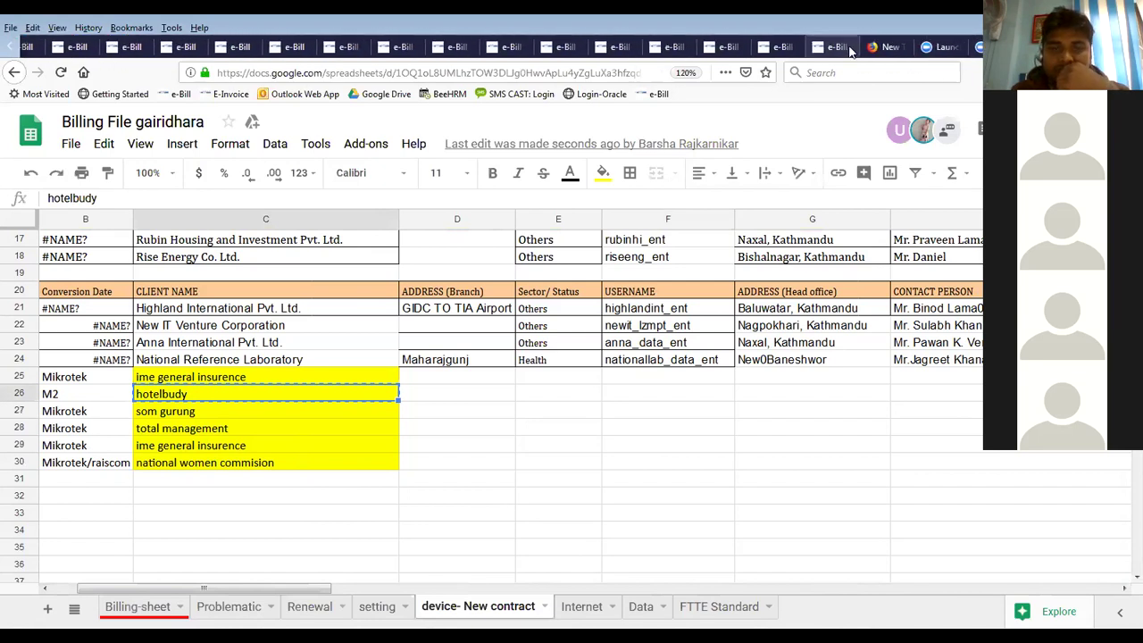
click(848, 49)
drag(461, 264, 377, 269)
text(hotelbudy)
key(Tab)
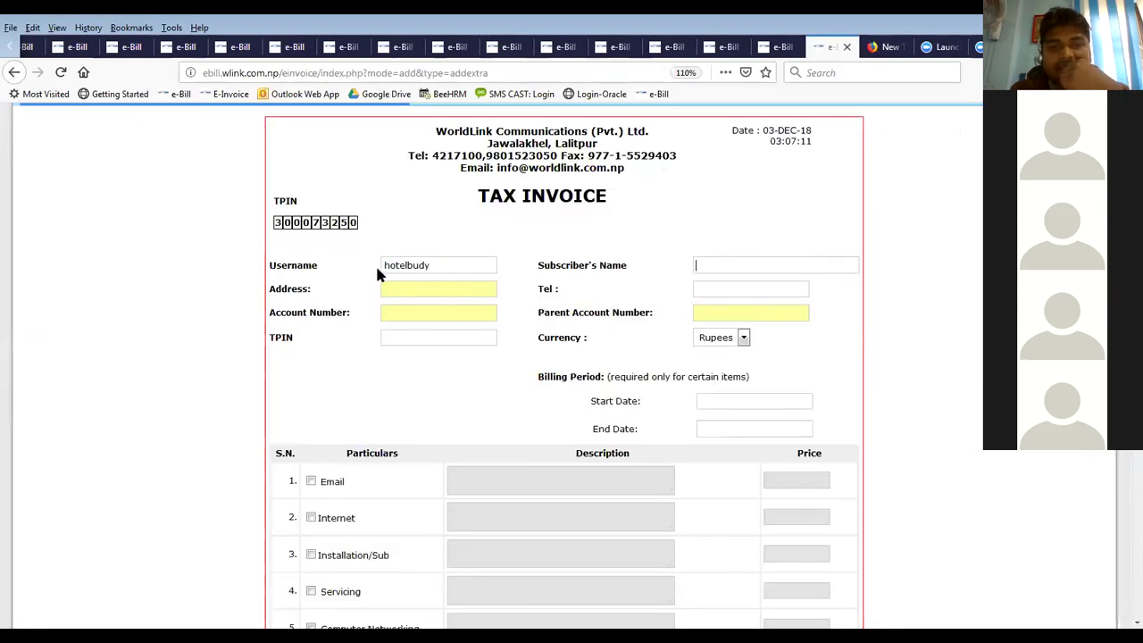
scroll(376, 272, down, 3)
scroll(377, 273, down, 4)
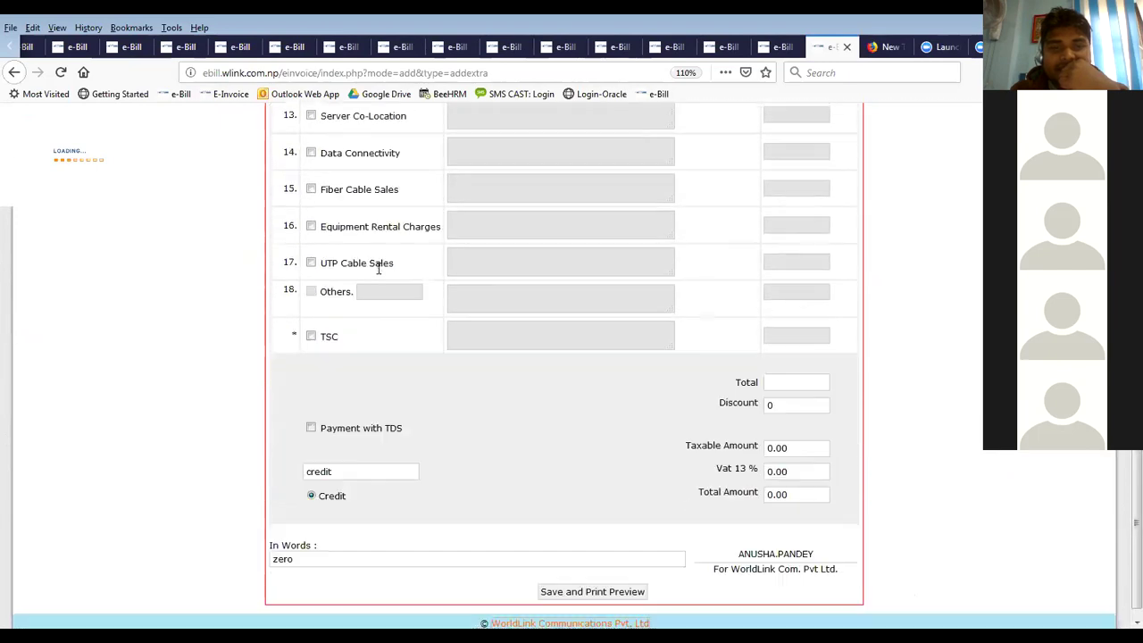
scroll(379, 267, up, 10)
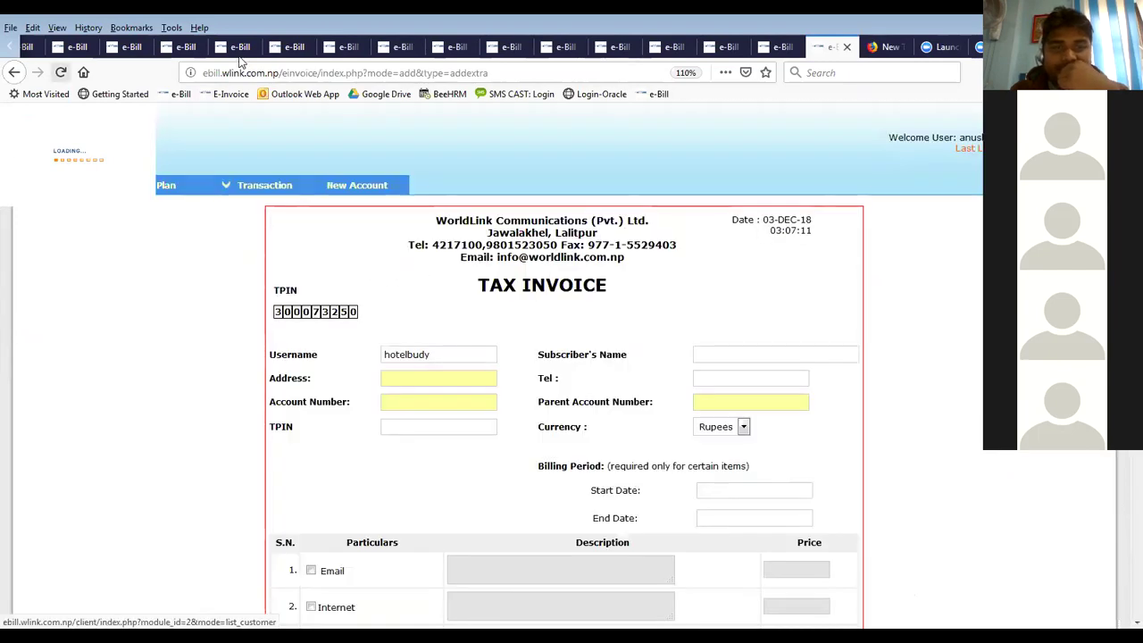
click(775, 51)
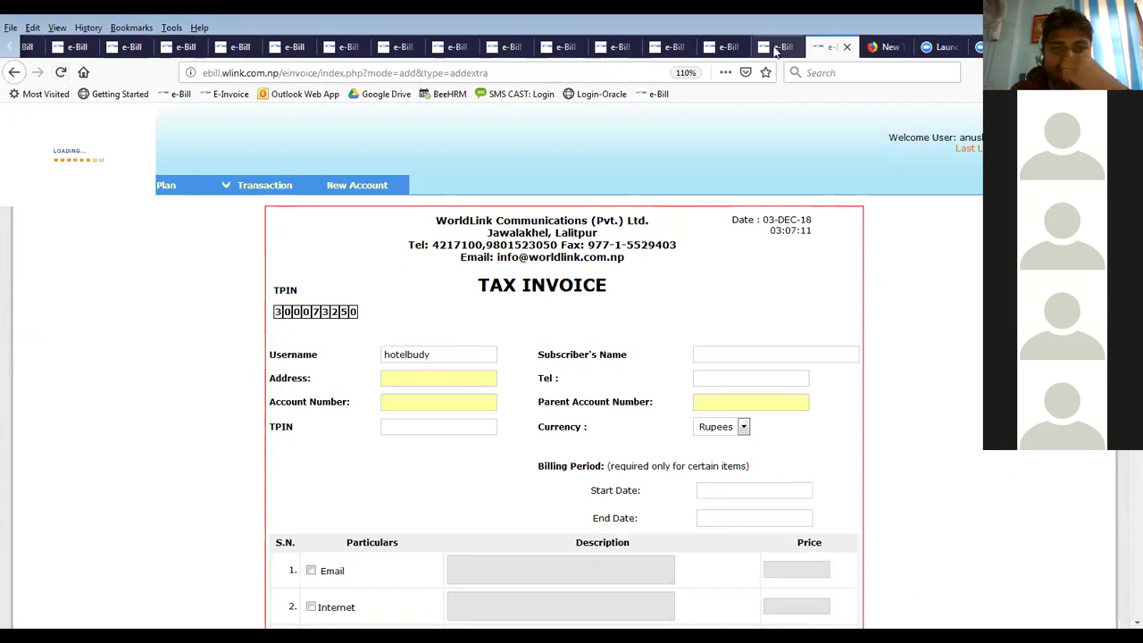
click(826, 49)
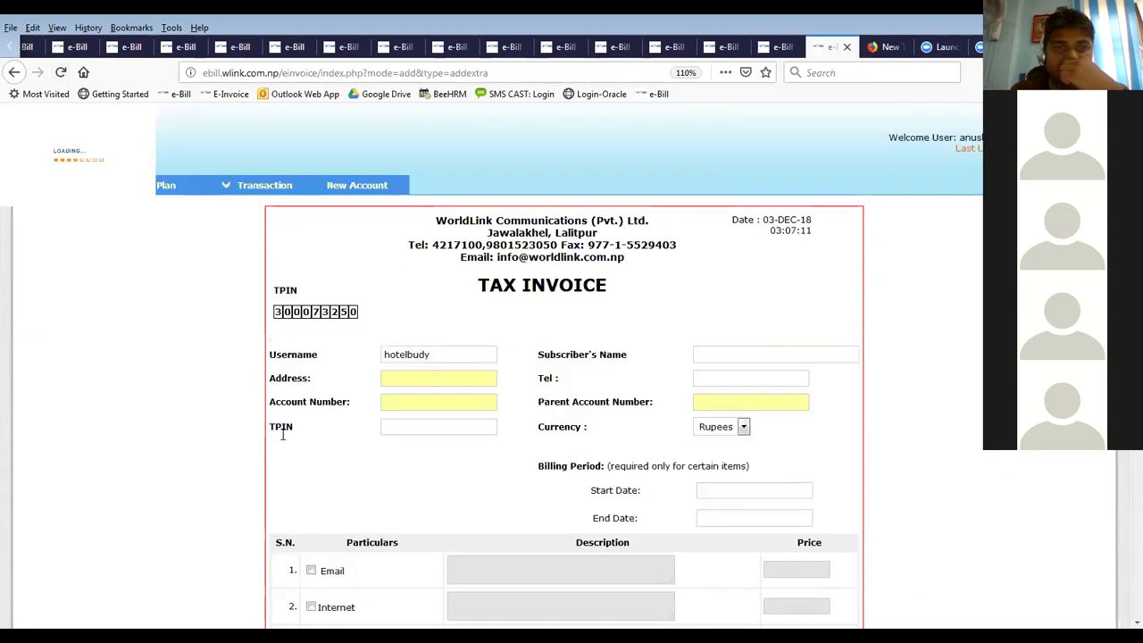
Open the E-Invoice transaction page in a separate browser tab and switch to it
click(268, 185)
right_click(249, 230)
click(277, 234)
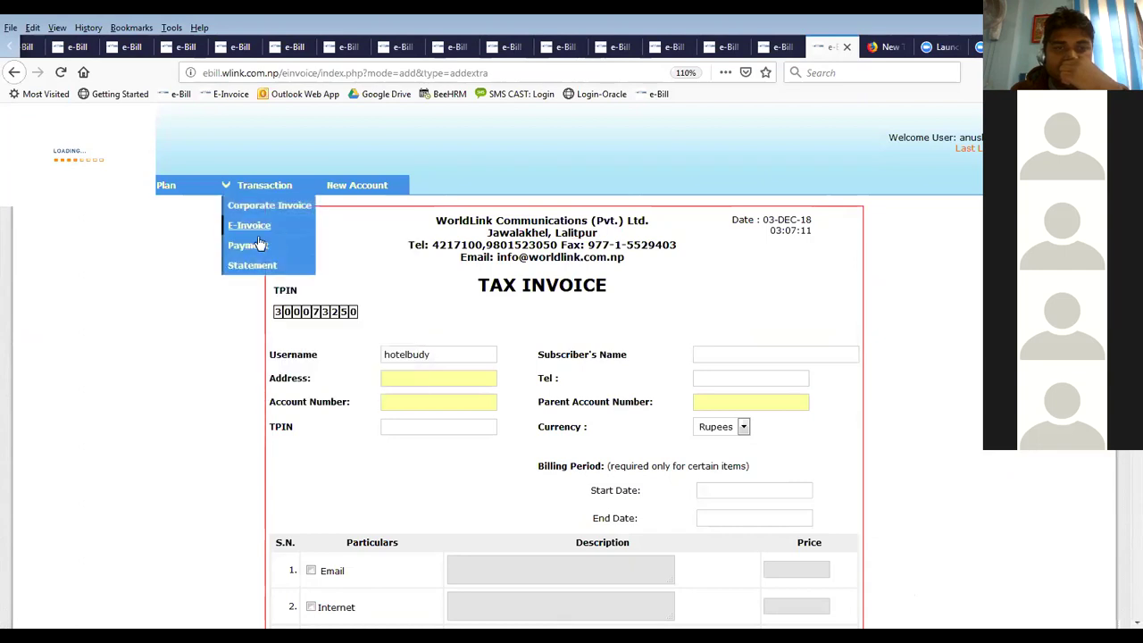
click(885, 49)
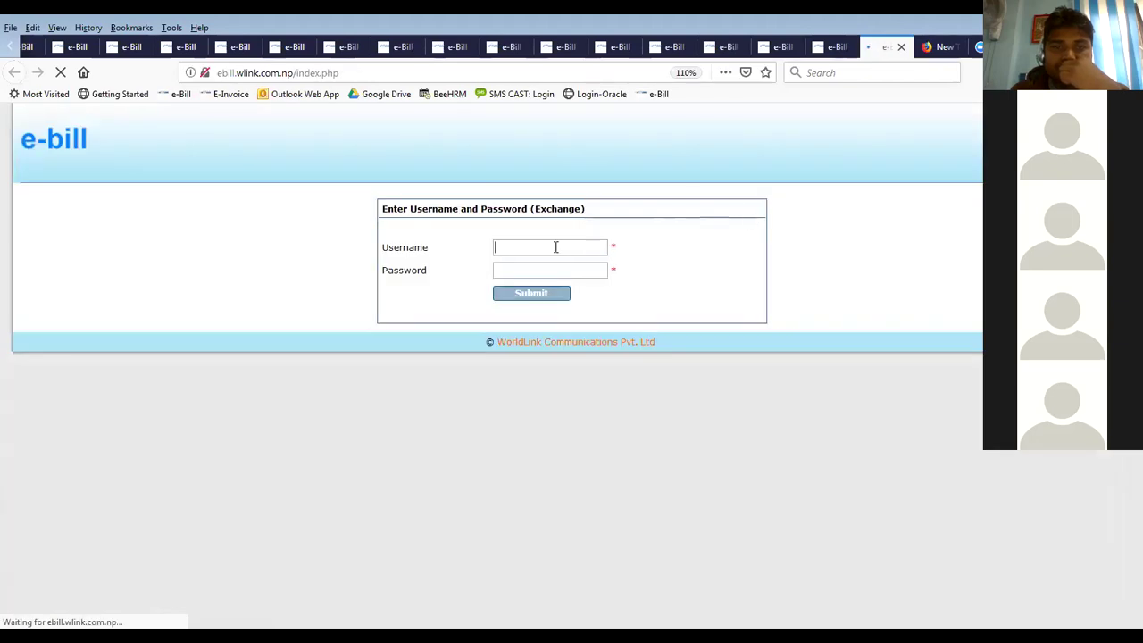
Sign in to e-Bill with the account username and password, and go back to the hotelbudy invoice
text(a)
click(548, 319)
double_click(564, 269)
key(BackSpace)
text(••••••••••)
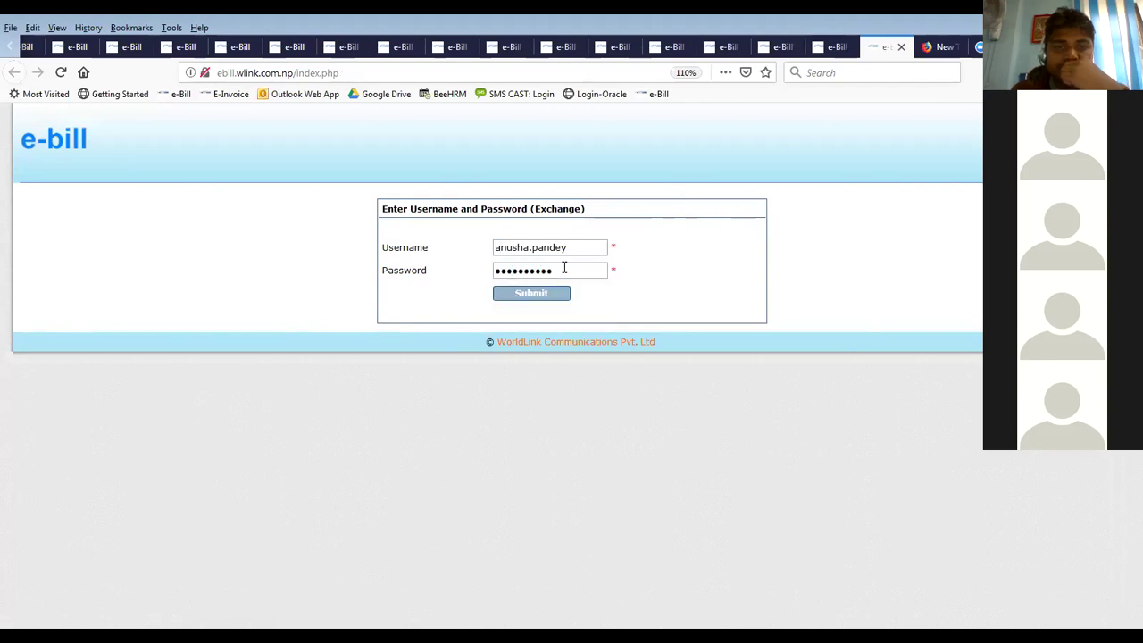
key(Return)
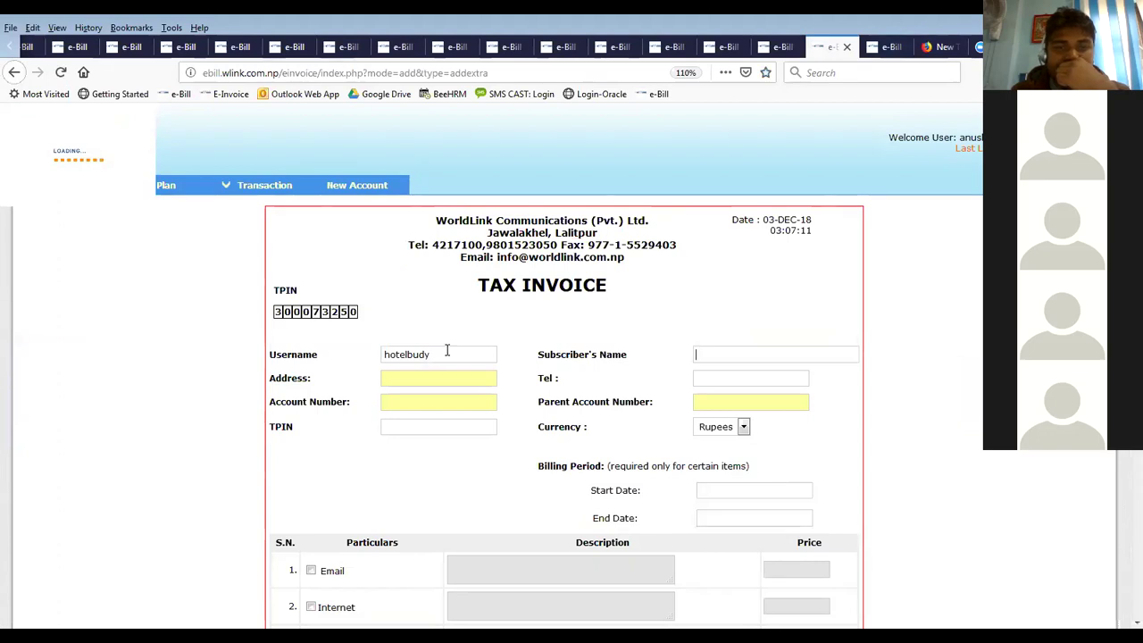
Review the hotelbudy tax invoice form from the subscriber details through the particulars list
scroll(447, 352, down, 10)
scroll(447, 352, up, 10)
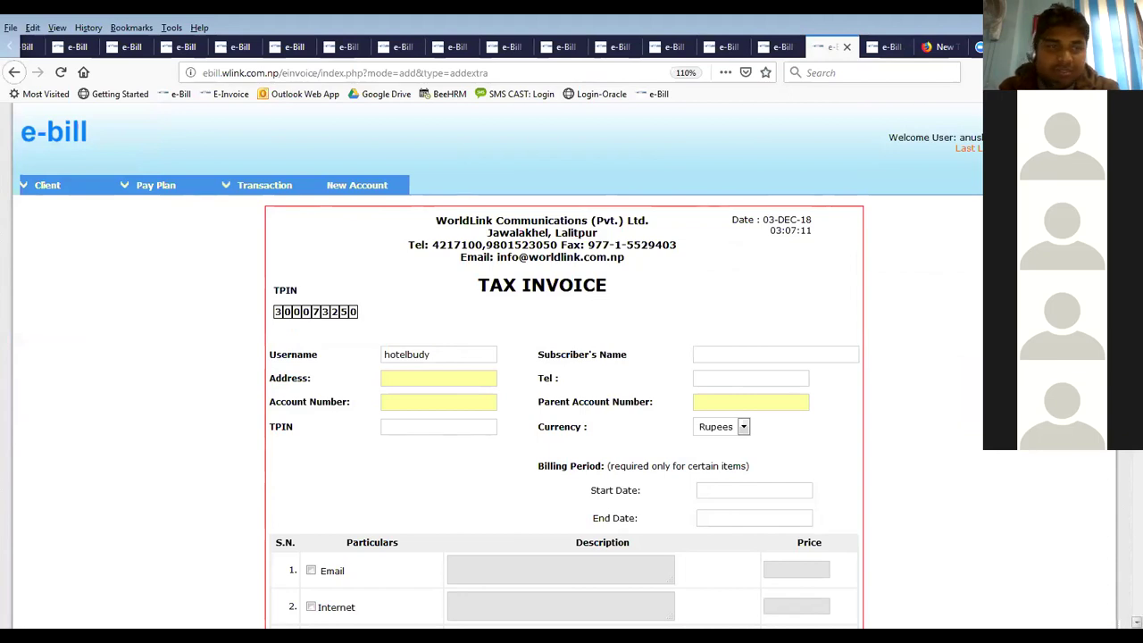
scroll(571, 366, down, 6)
scroll(572, 366, up, 4)
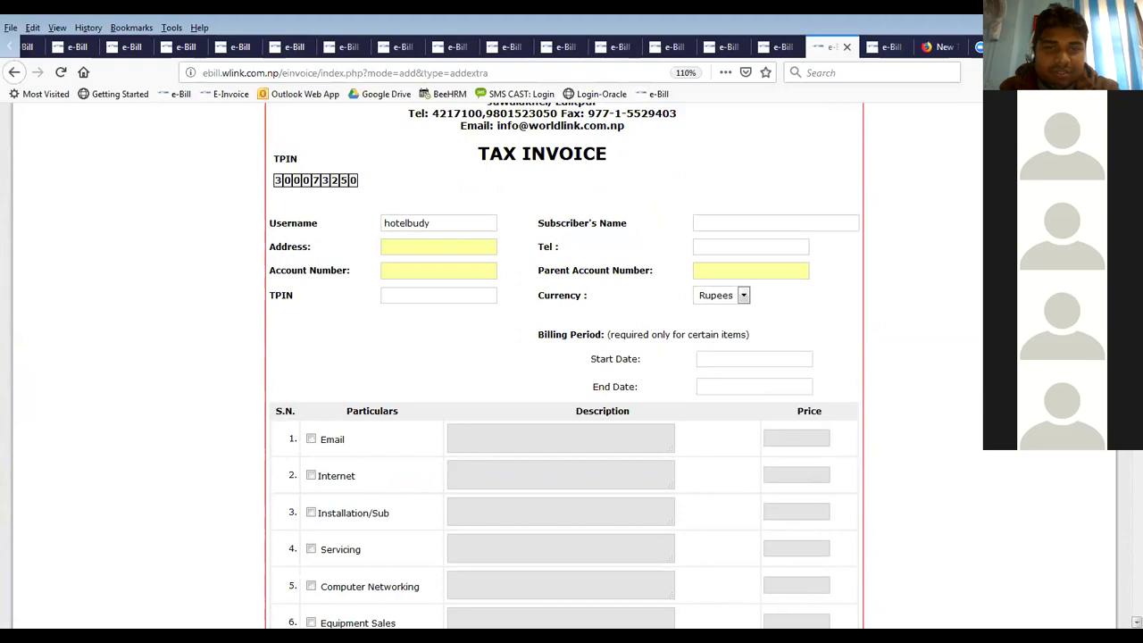
scroll(571, 366, up, 3)
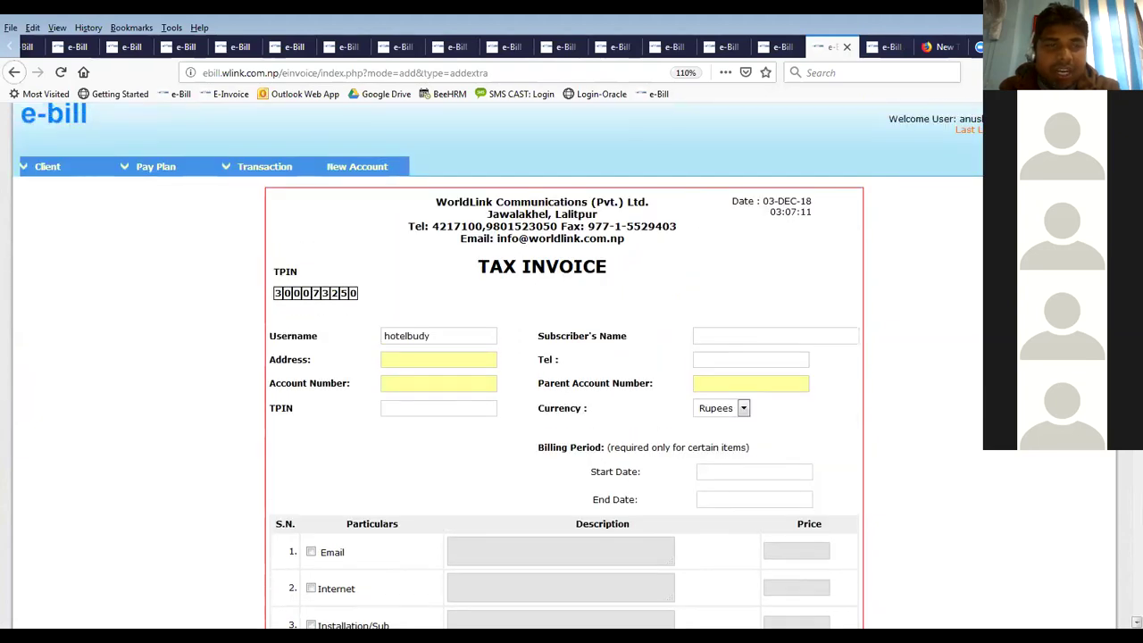
scroll(572, 366, down, 1)
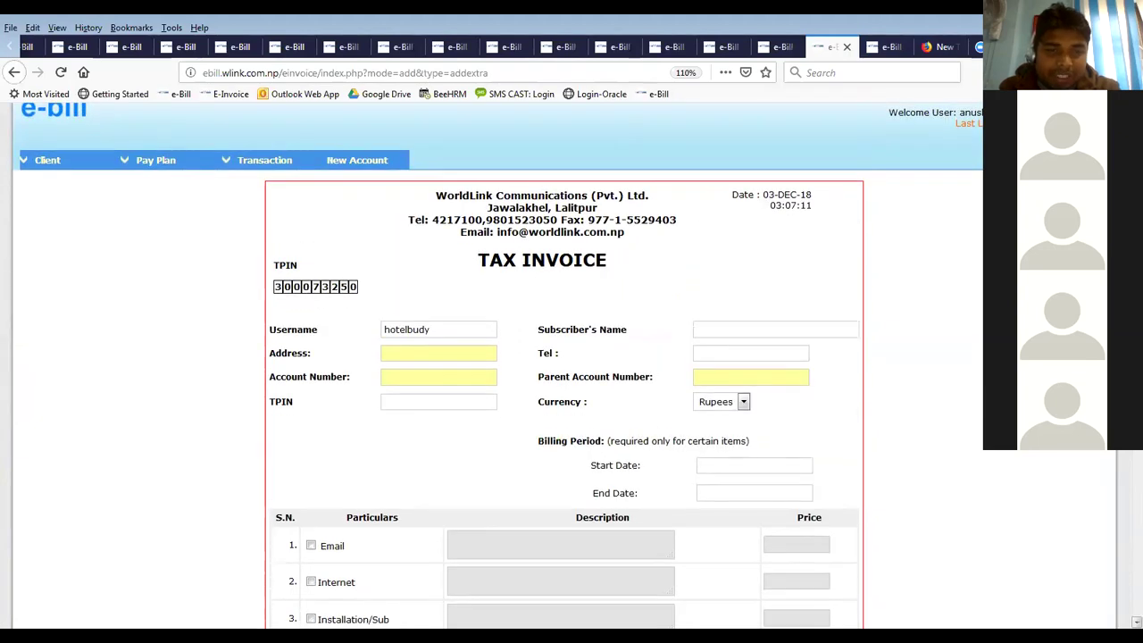
scroll(1120, 541, down, 4)
scroll(1120, 541, up, 4)
scroll(571, 366, up, 1)
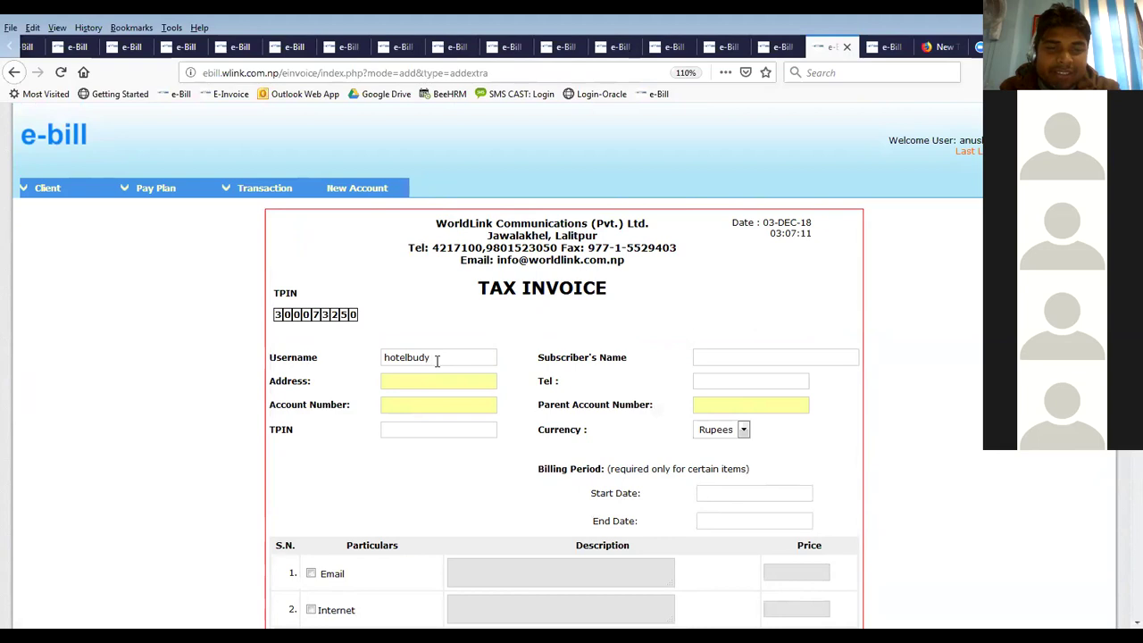
Correct the invoice Username to hotelbuddy and look over the particulars and totals of the form
text(d)
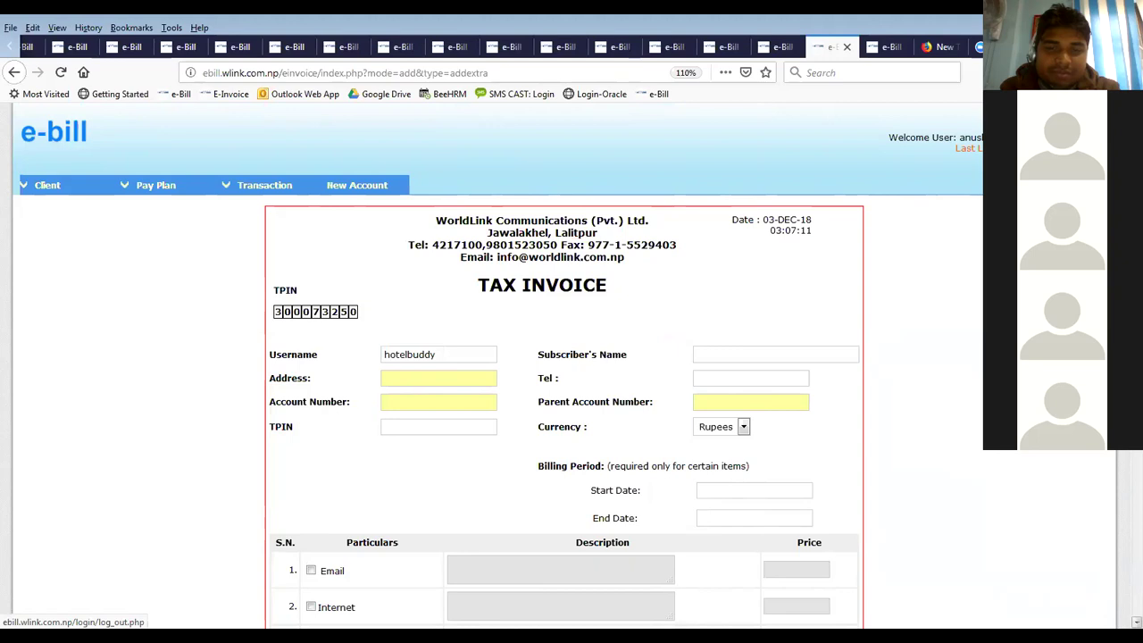
scroll(1122, 498, down, 10)
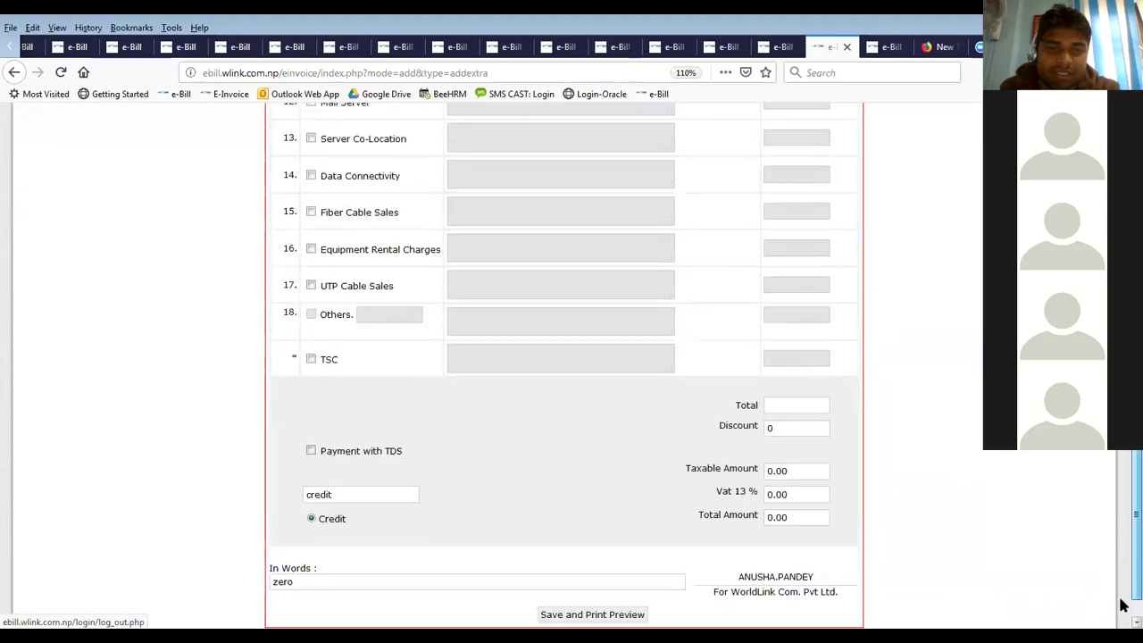
scroll(1122, 498, up, 8)
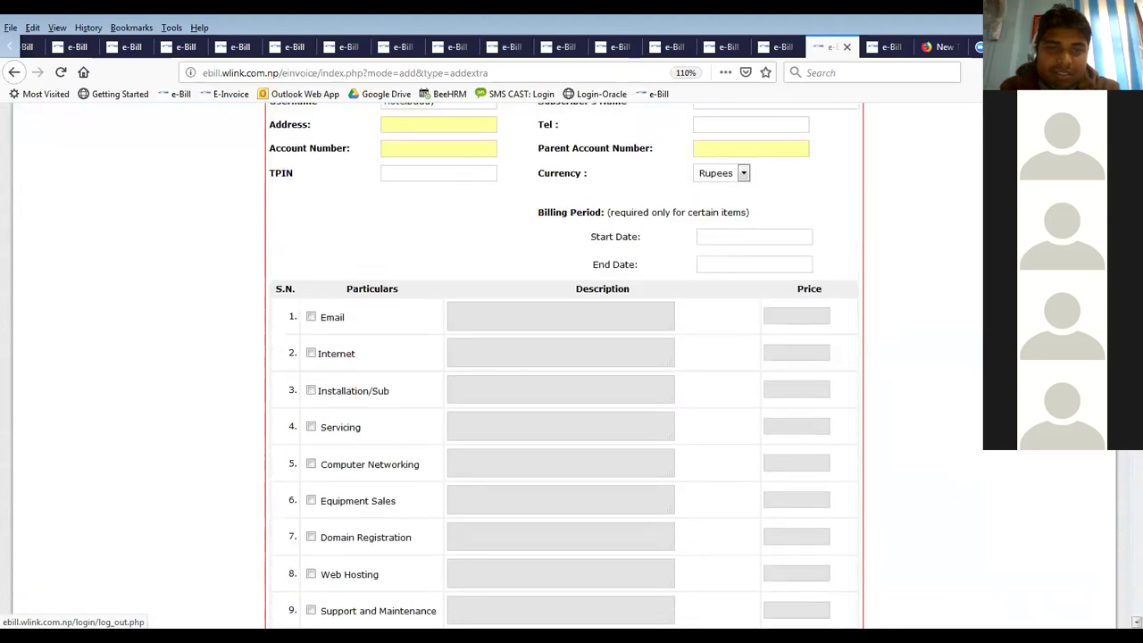
scroll(564, 365, up, 3)
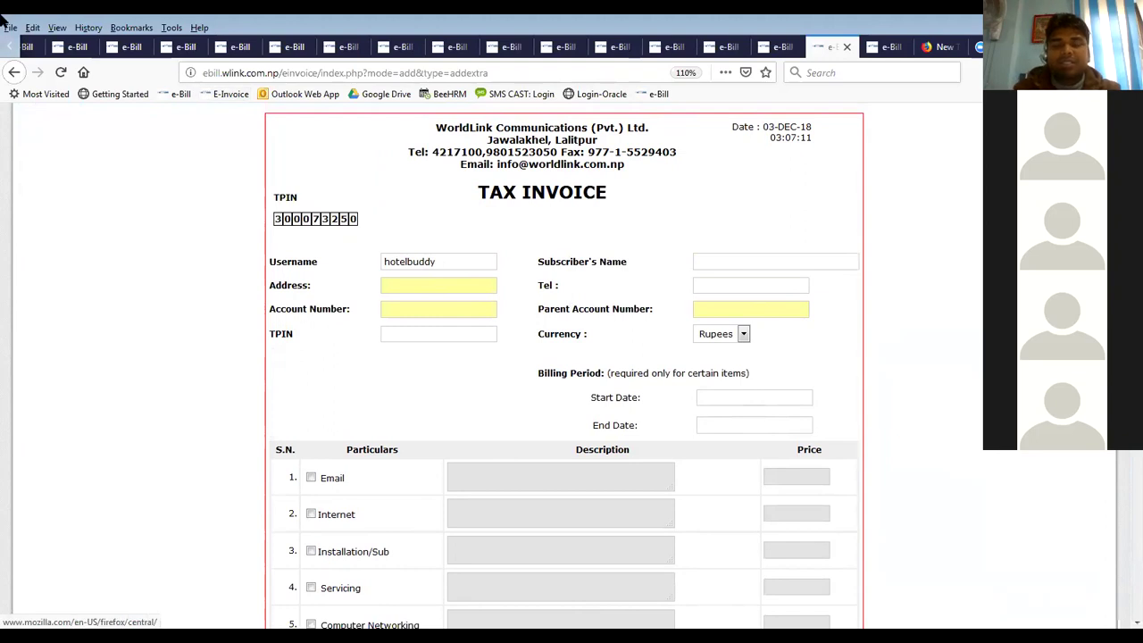
Switch to Billing File gairidhara and recheck the hotelbudy entry in the device- New contract sheet
click(4, 49)
click(4, 51)
click(4, 51)
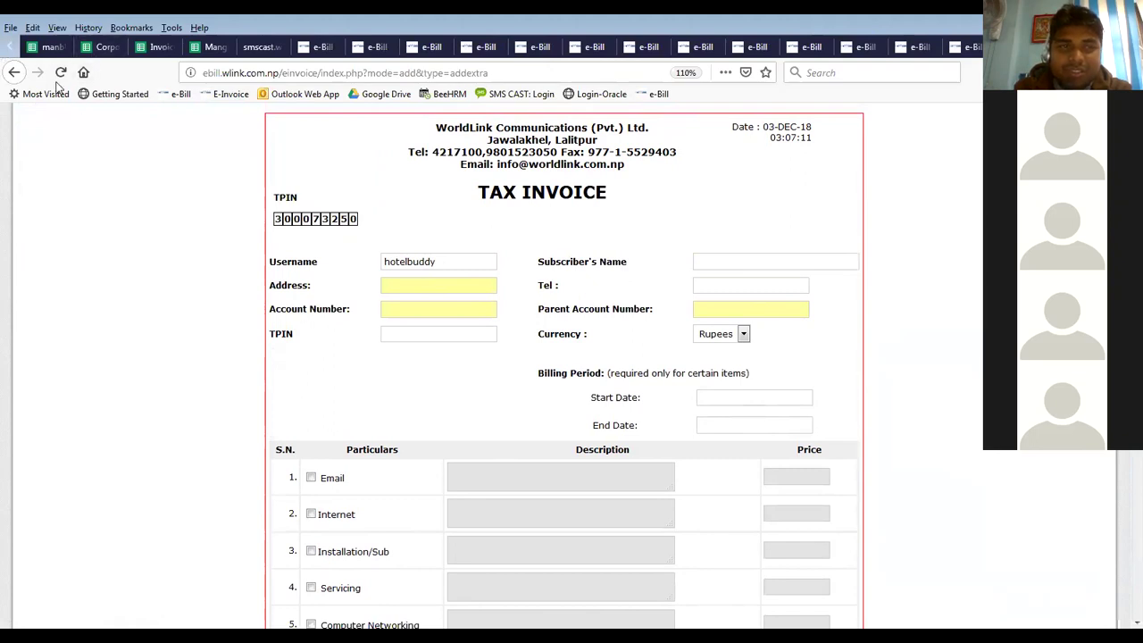
click(7, 48)
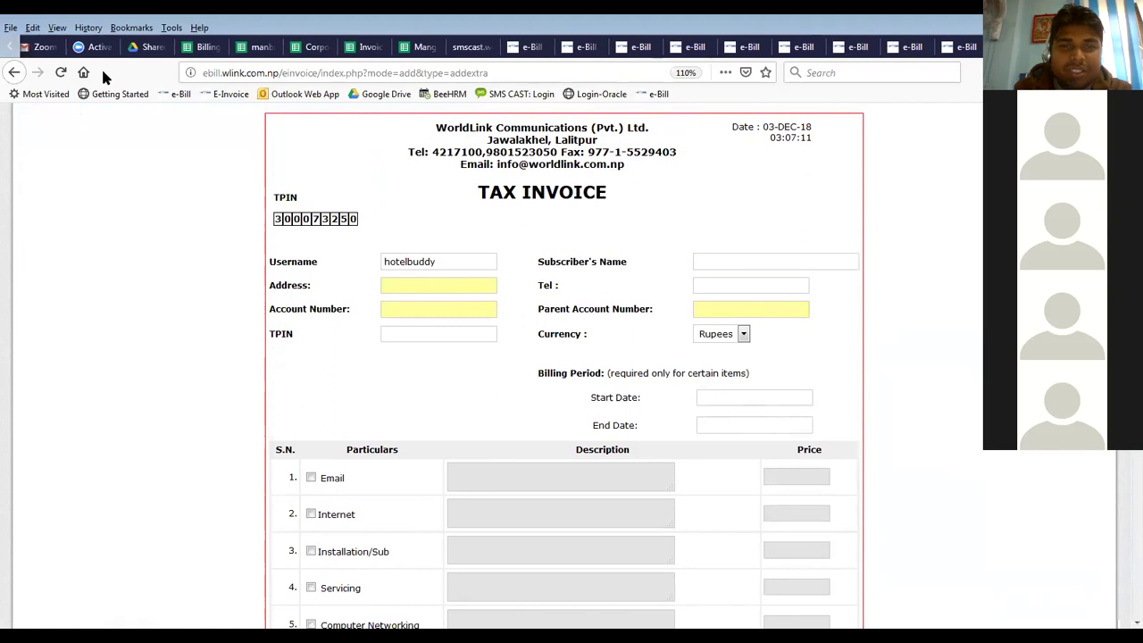
click(212, 47)
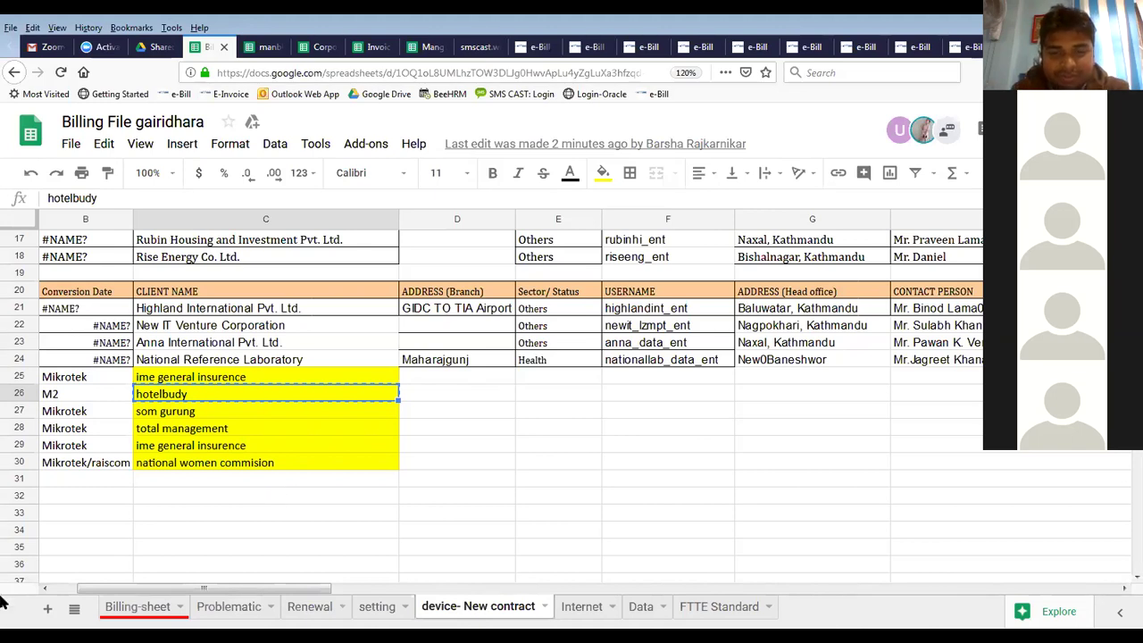
Go back to the e-Bill invoices and view the Uniglobe HSS/College invoice, the hotelbuddy form and the Uniglobe College form
key(ctrl+9)
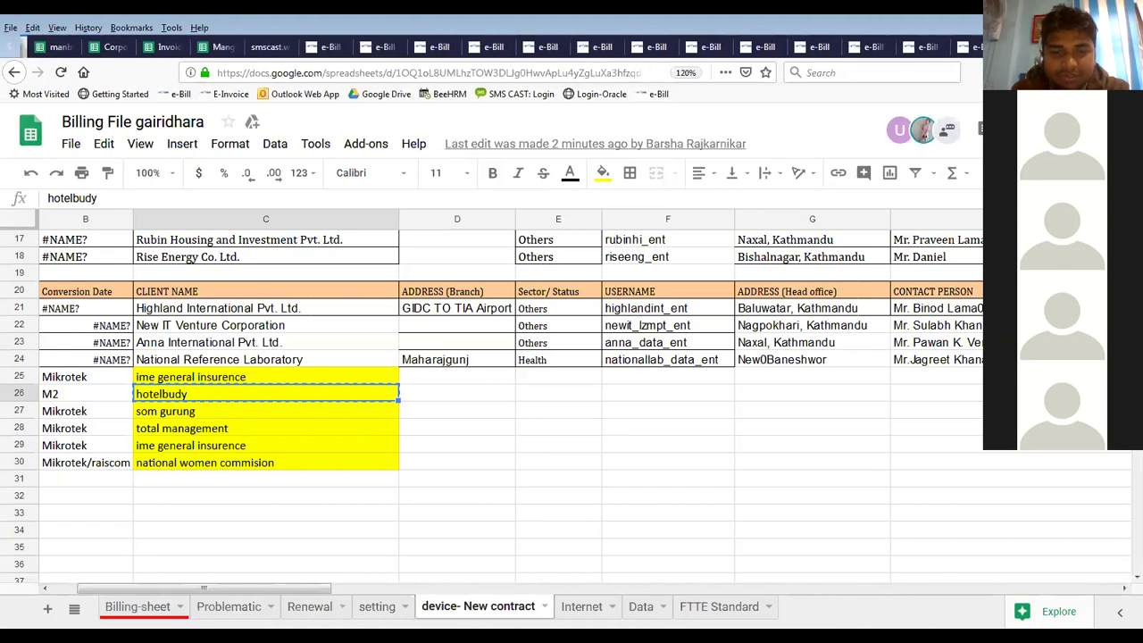
key(ctrl+shift+Tab)
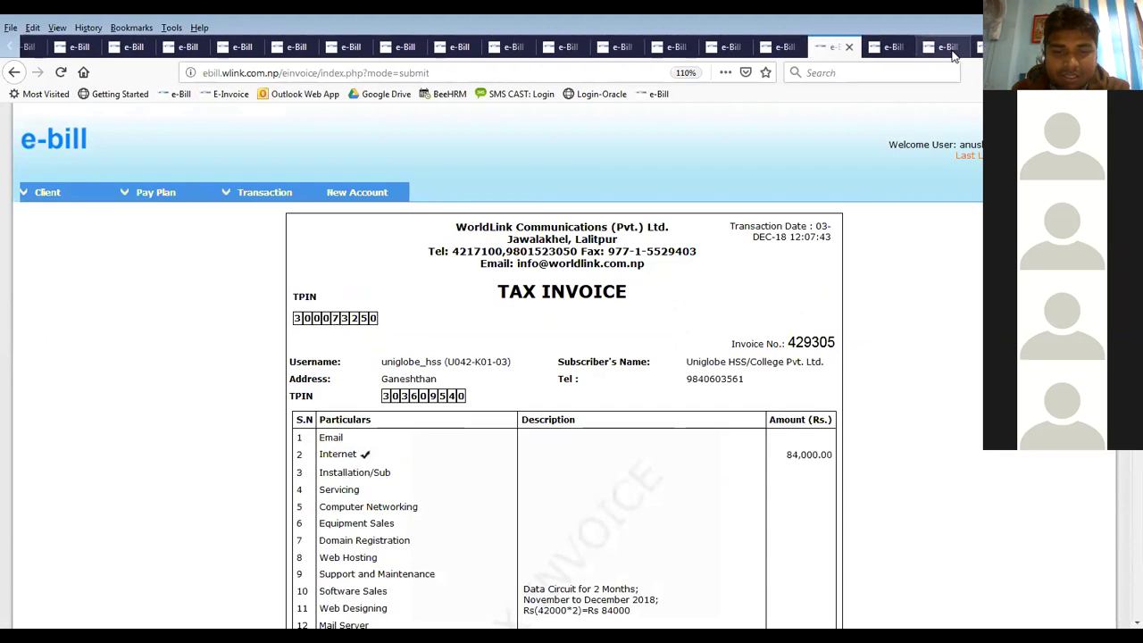
key(ctrl+shift+Tab)
key(ctrl+Tab)
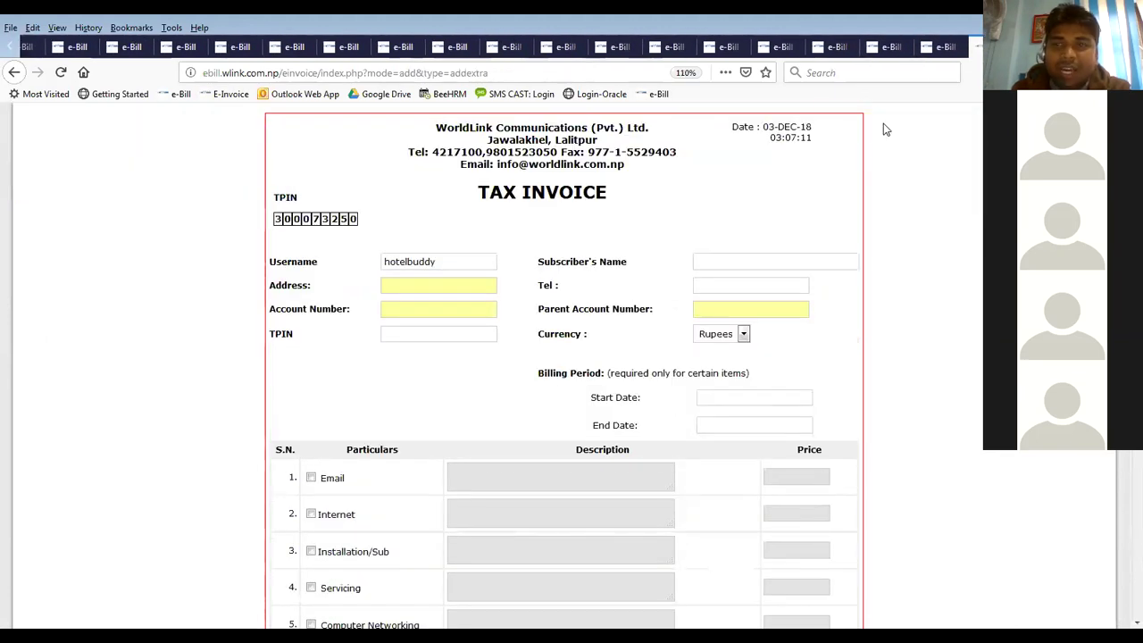
click(933, 46)
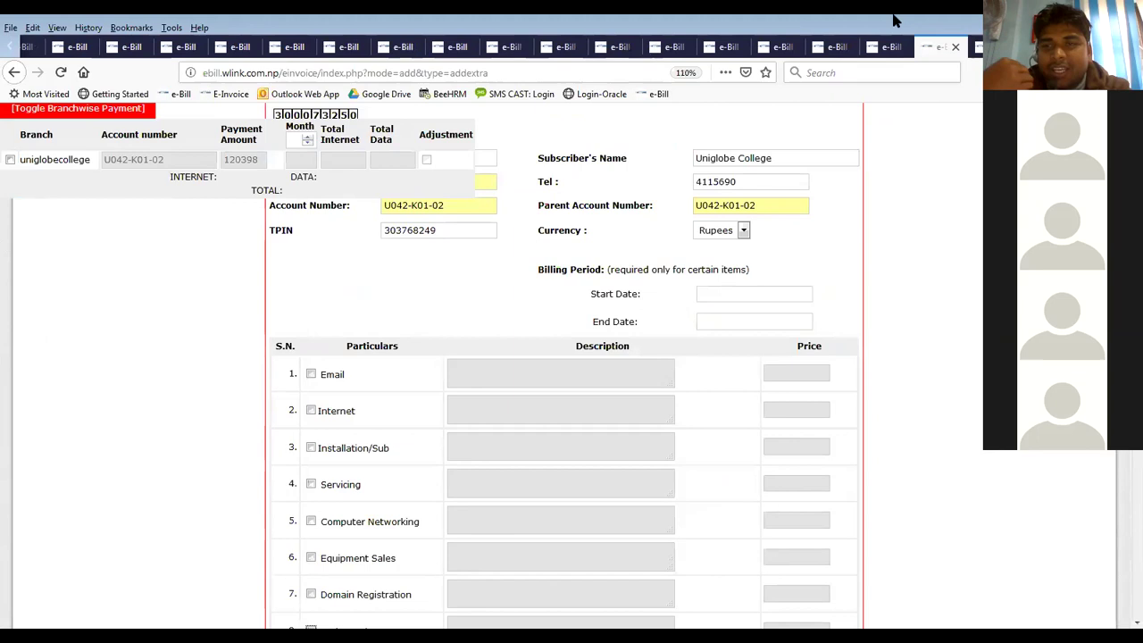
View the hotelbuddy tax invoice form again, then return to the Uniglobe College invoice and look over its particulars
key(ctrl+w)
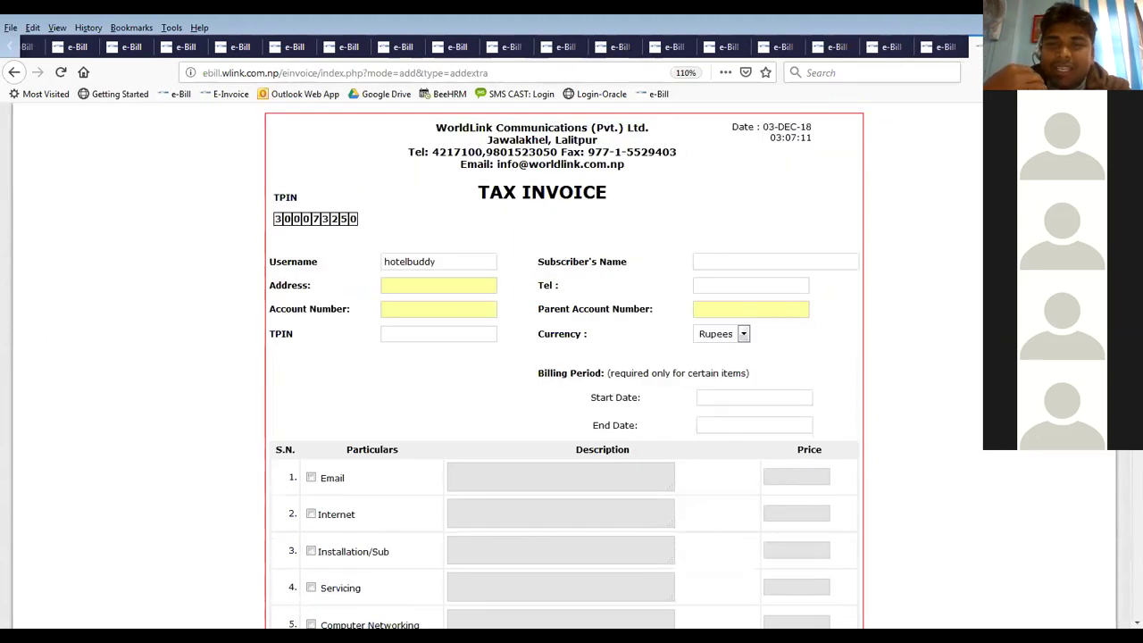
key(ctrl+w)
click(963, 53)
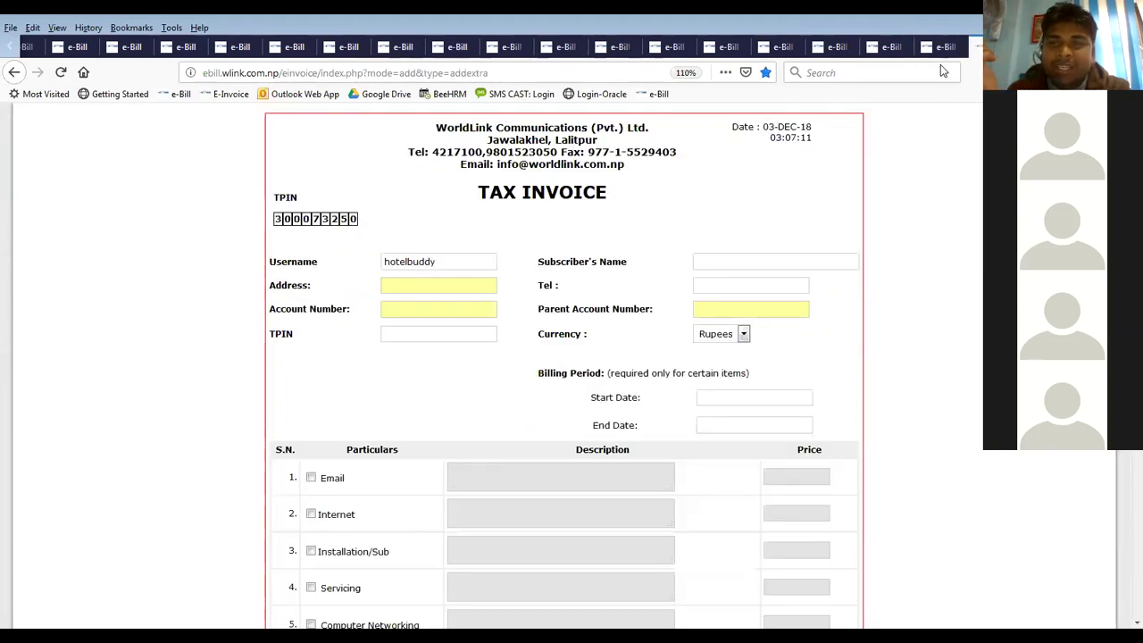
click(937, 48)
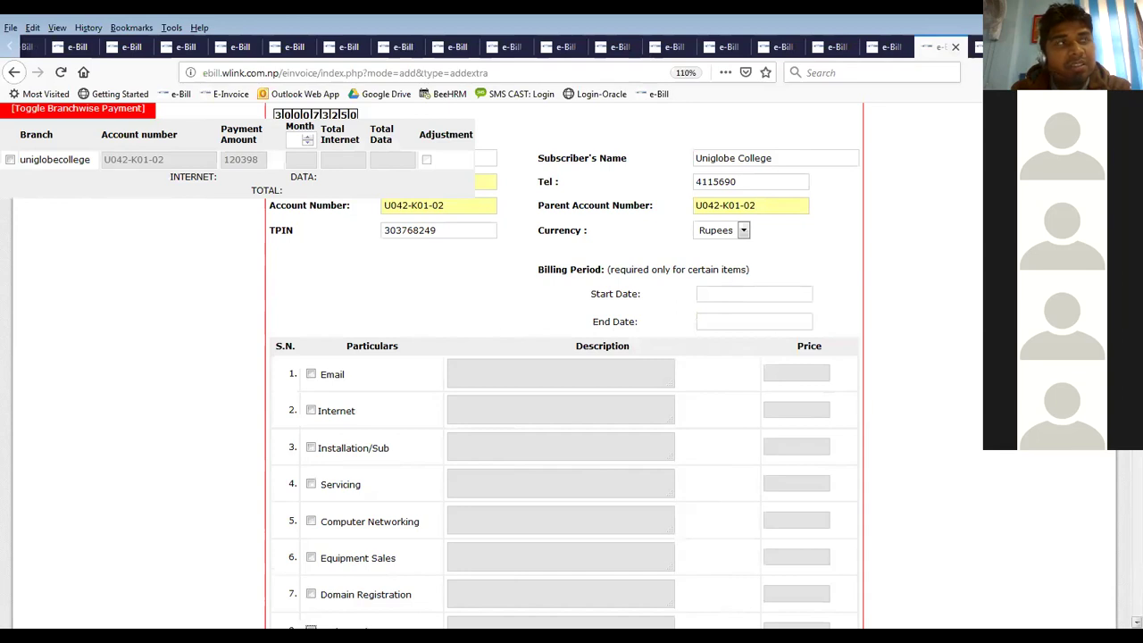
scroll(563, 366, down, 4)
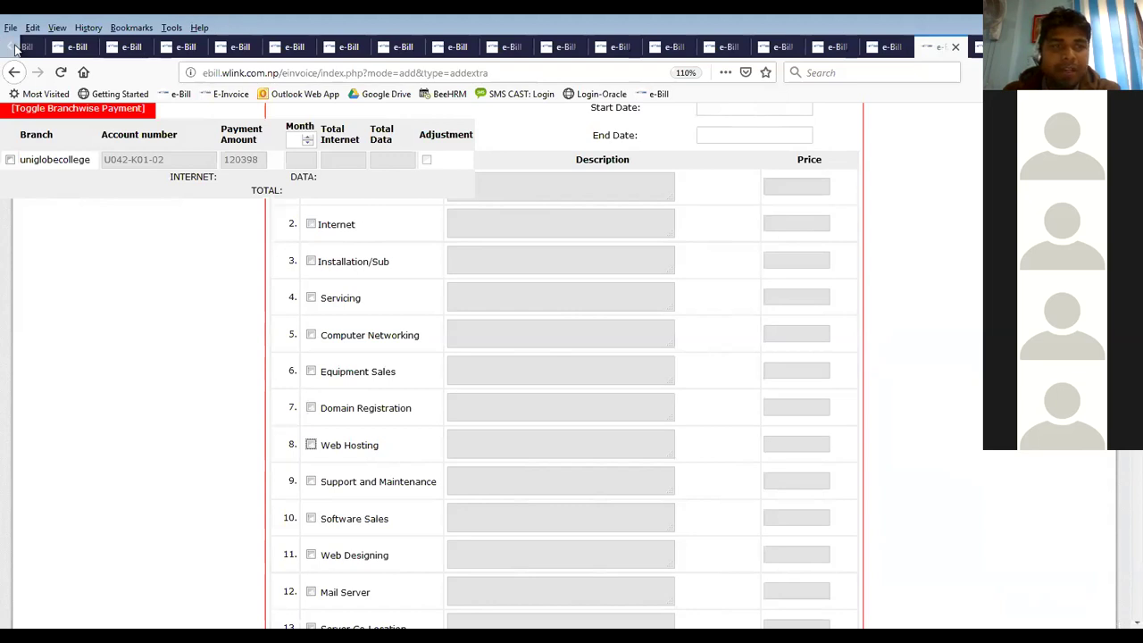
Copy the account number listed beside national women commision in the device- New contract sheet of Billing File gairidhara
scroll(14, 49, up, 6)
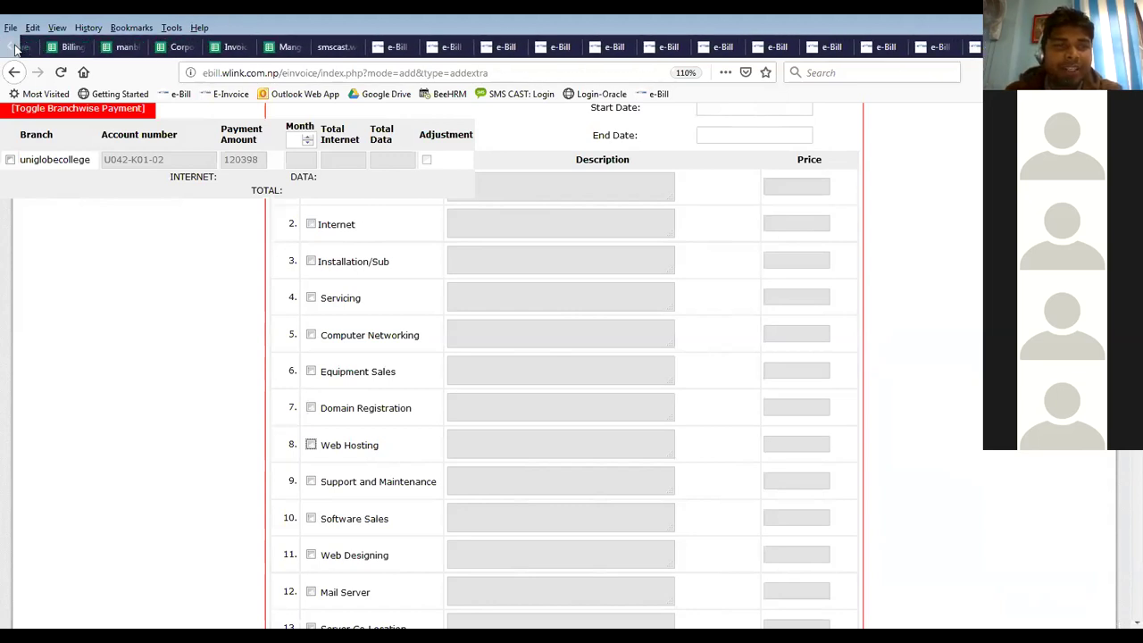
scroll(14, 49, up, 3)
click(206, 49)
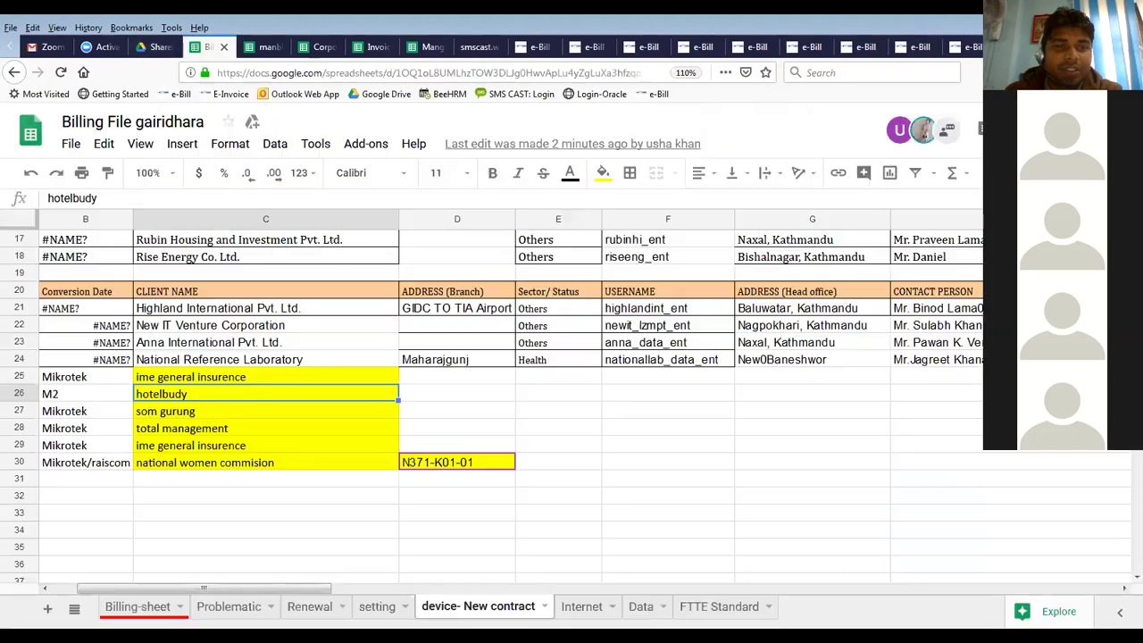
click(449, 471)
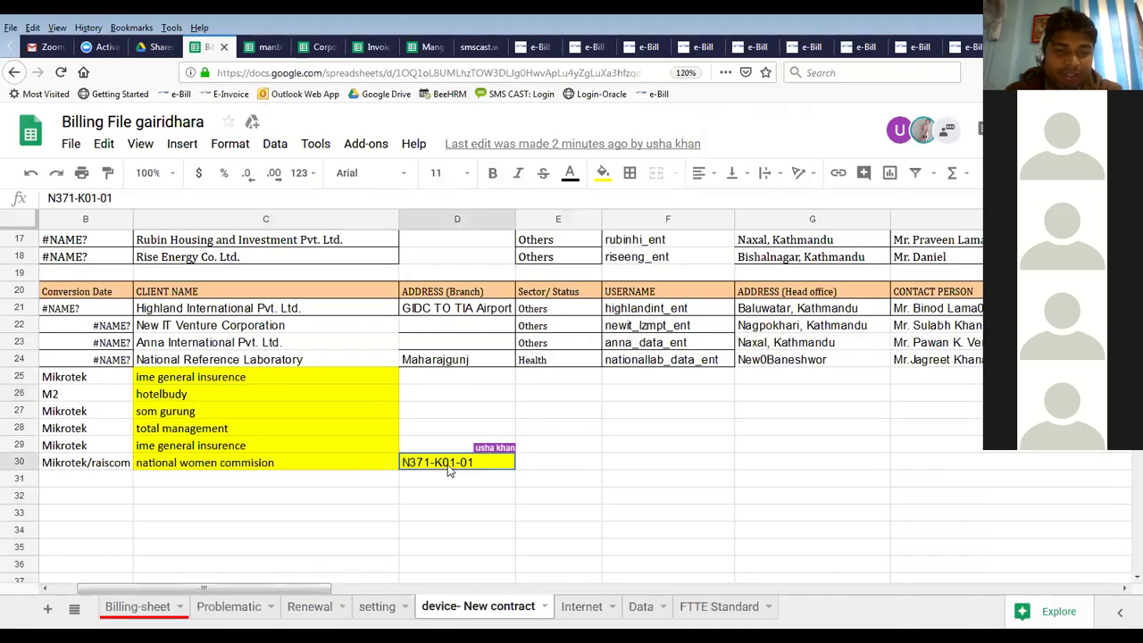
click(218, 468)
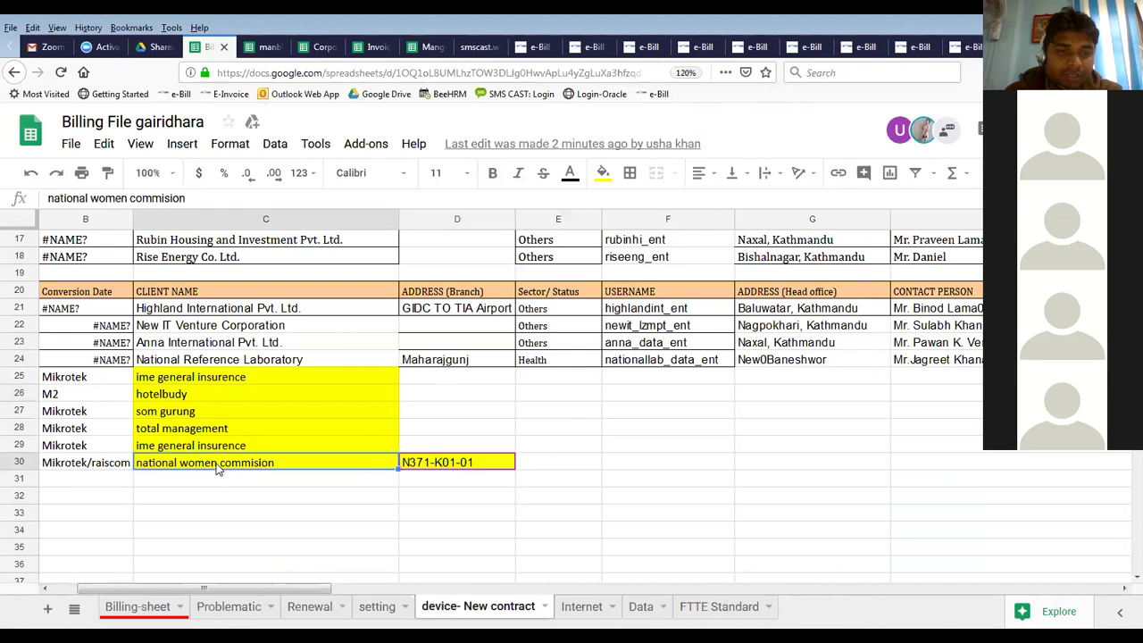
click(467, 470)
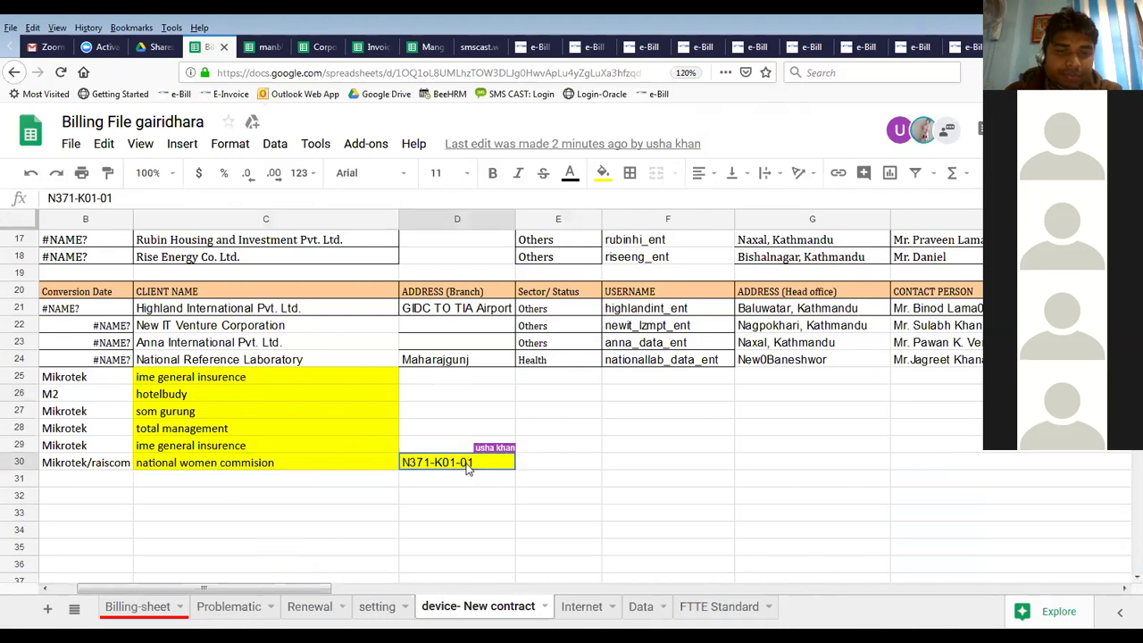
key(ctrl+c)
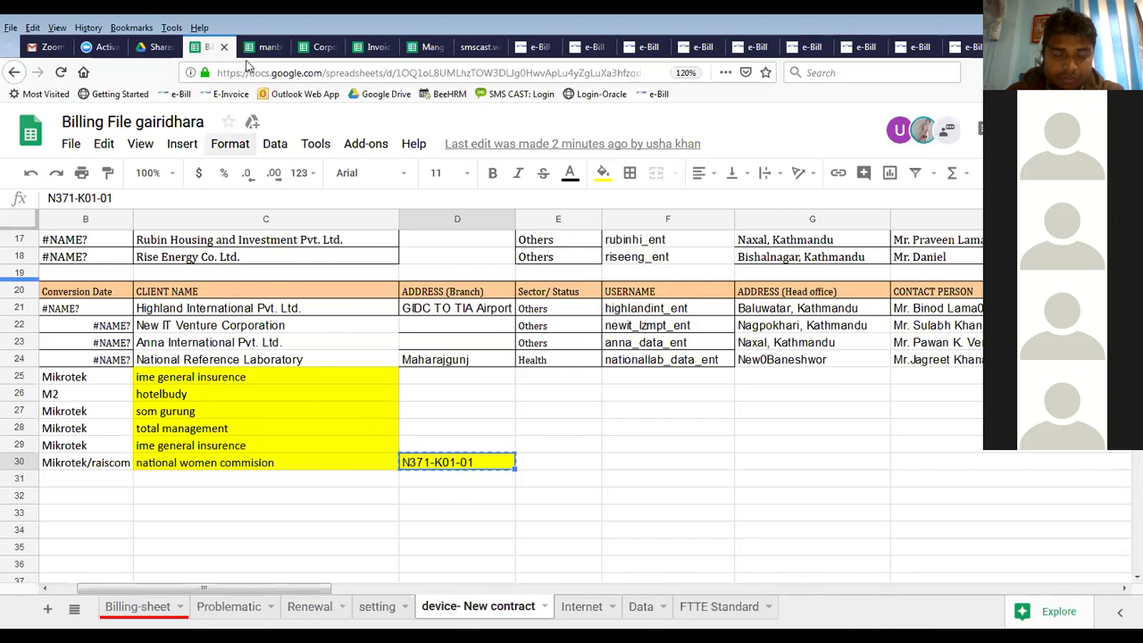
scroll(248, 46, down, 10)
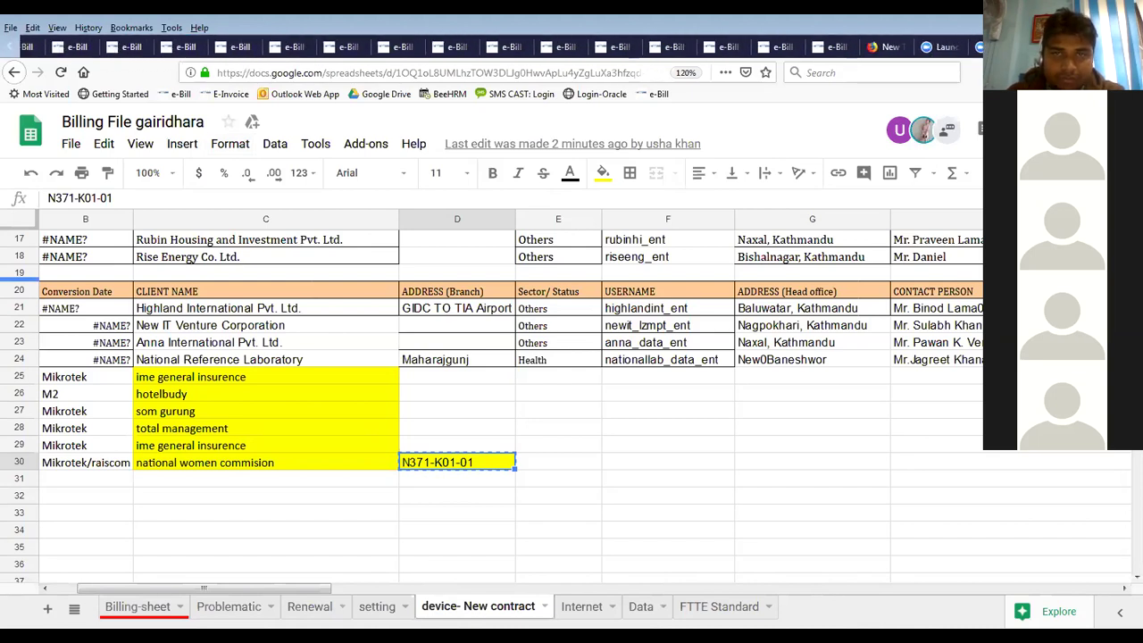
click(820, 46)
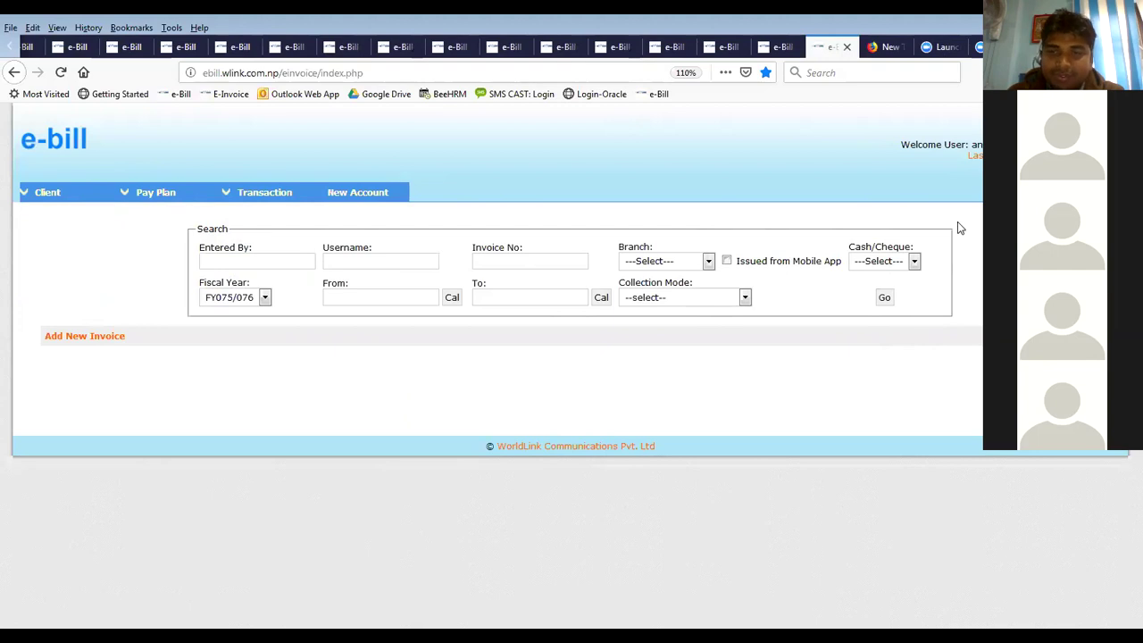
click(773, 51)
drag(447, 260, 365, 259)
text(nwome)
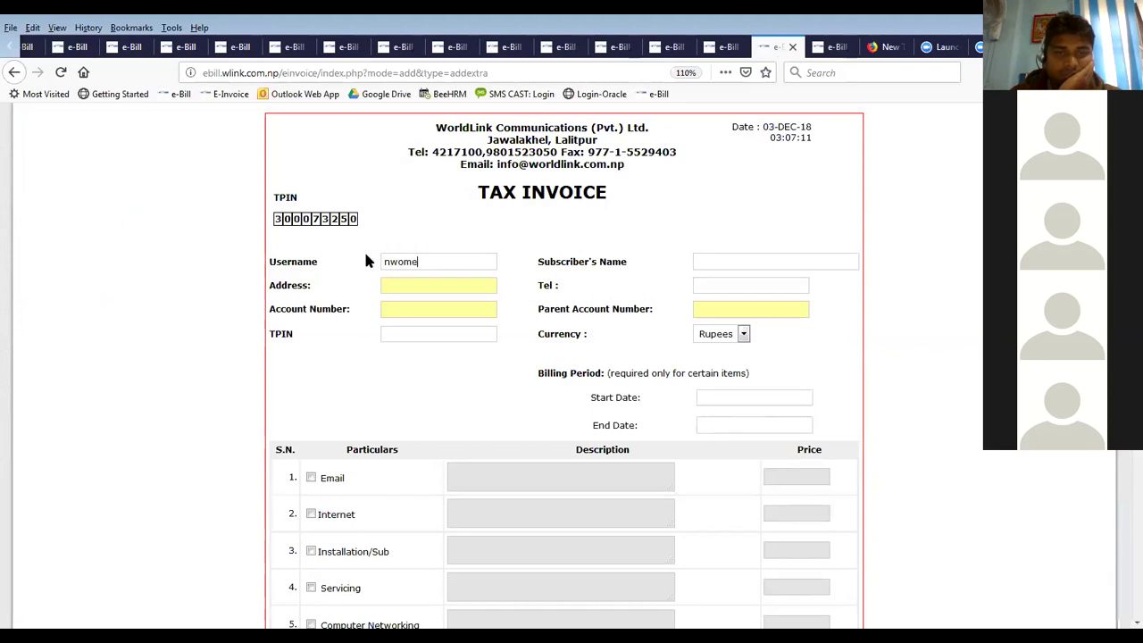
text(n_ent)
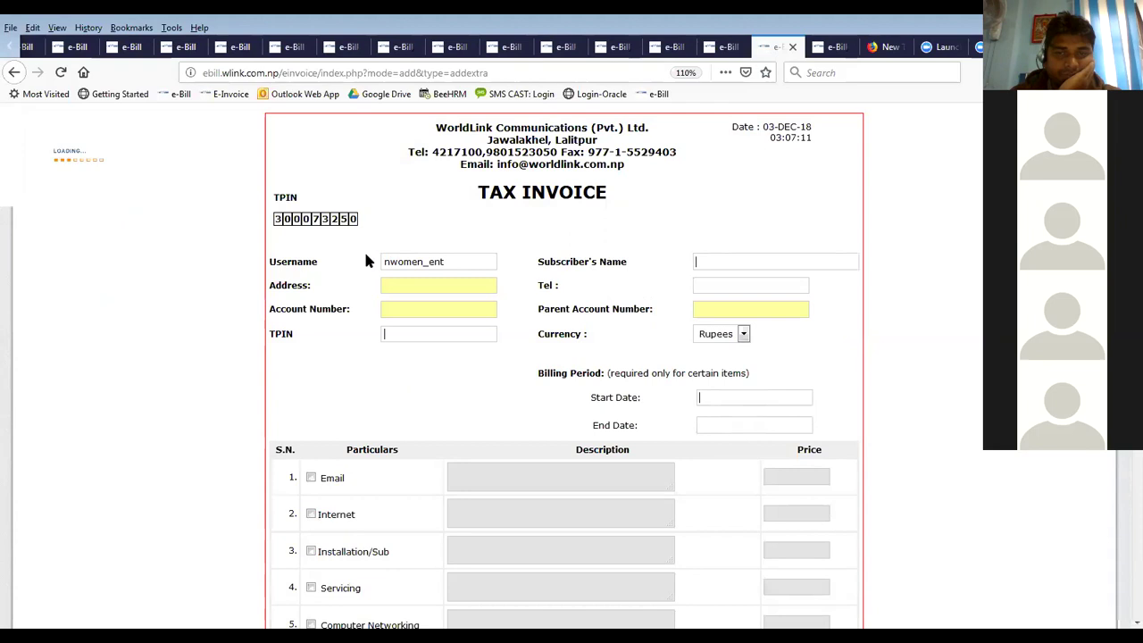
Review the National Women Commission invoice form from the subscriber details through the particulars and totals
scroll(365, 258, down, 5)
scroll(366, 259, down, 4)
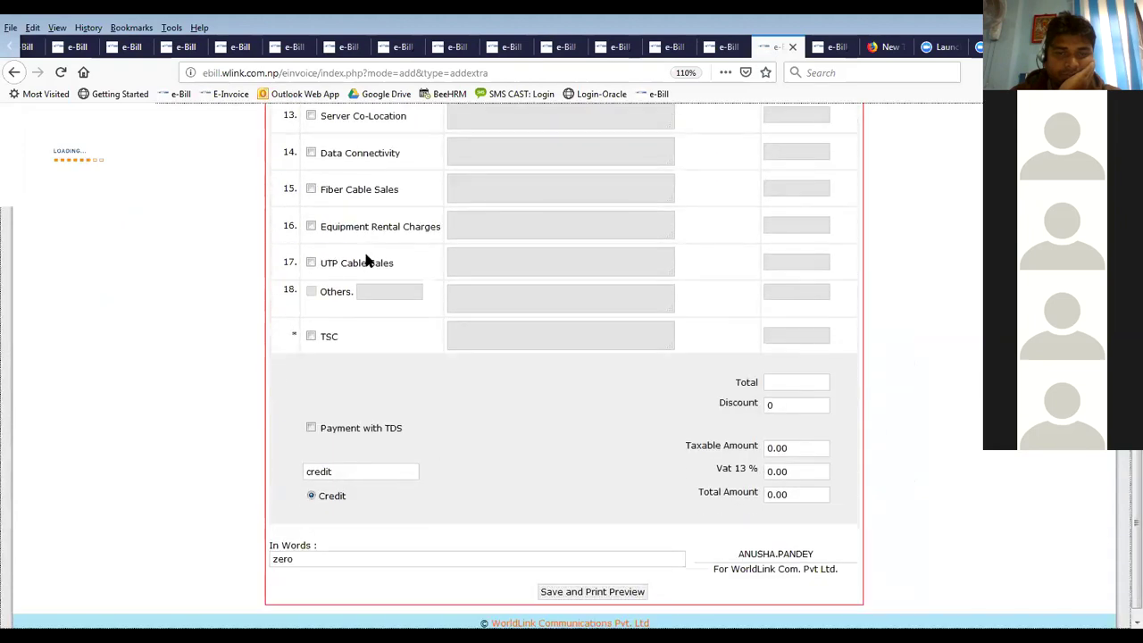
scroll(365, 259, up, 10)
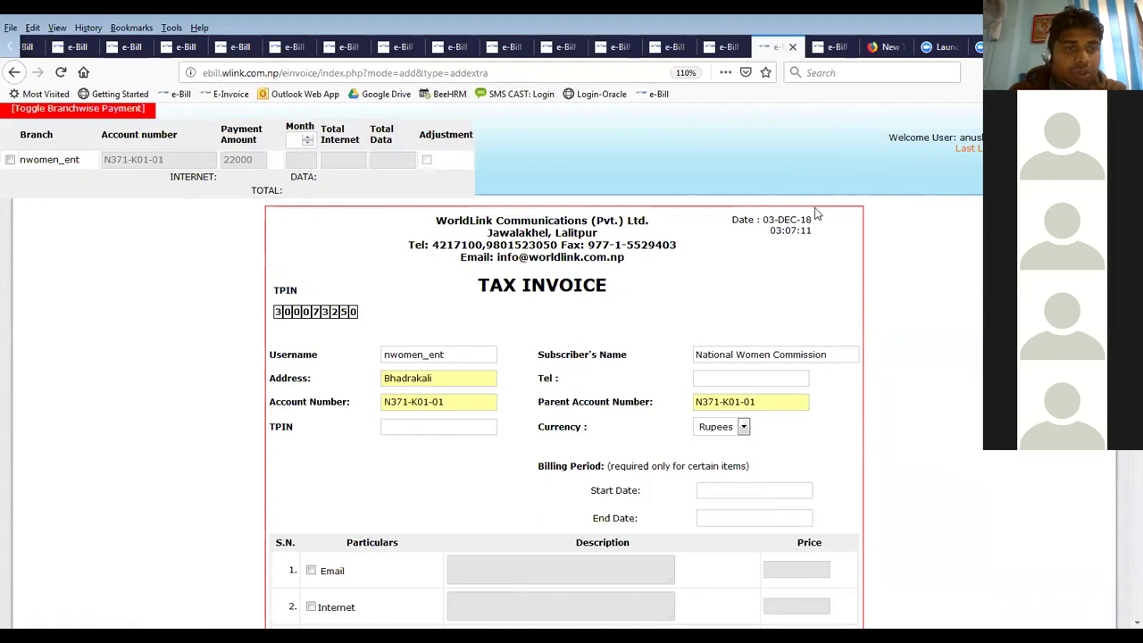
scroll(814, 211, down, 6)
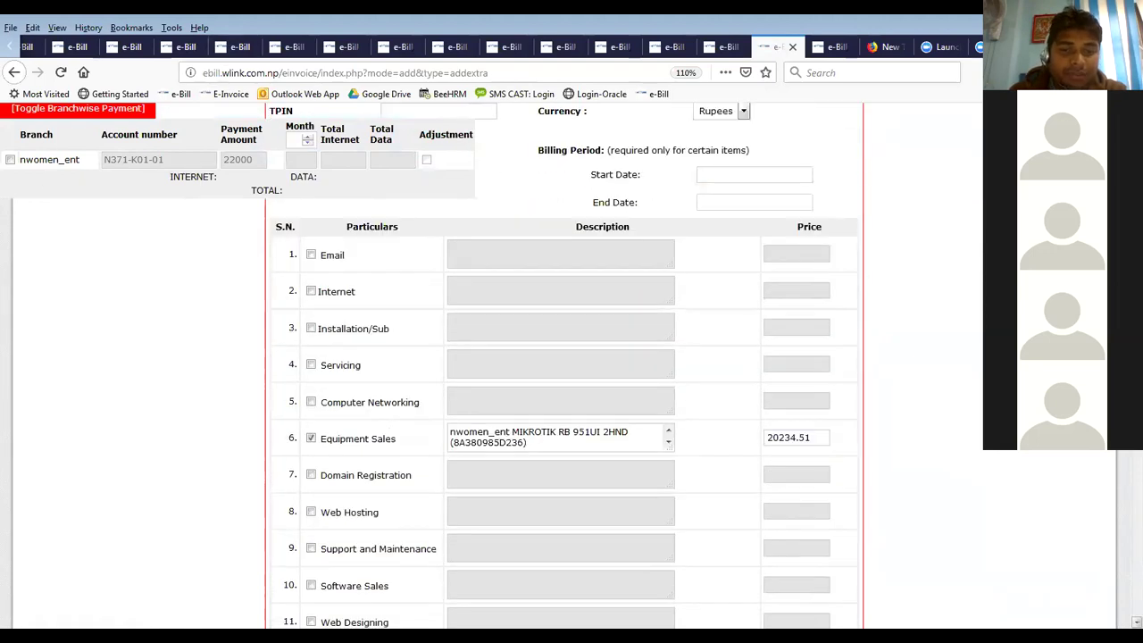
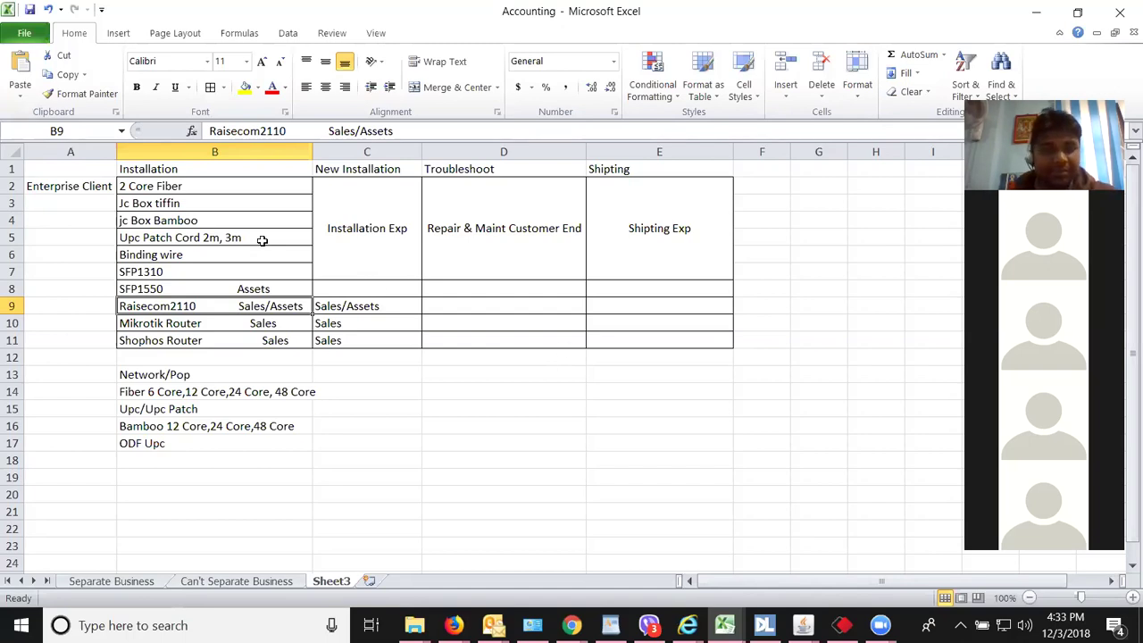
Switch to the Accounting workbook in Excel and go through the Enterprise Client installation items on Sheet3, from 2 Core Fiber to Shophos Router
click(230, 219)
click(228, 186)
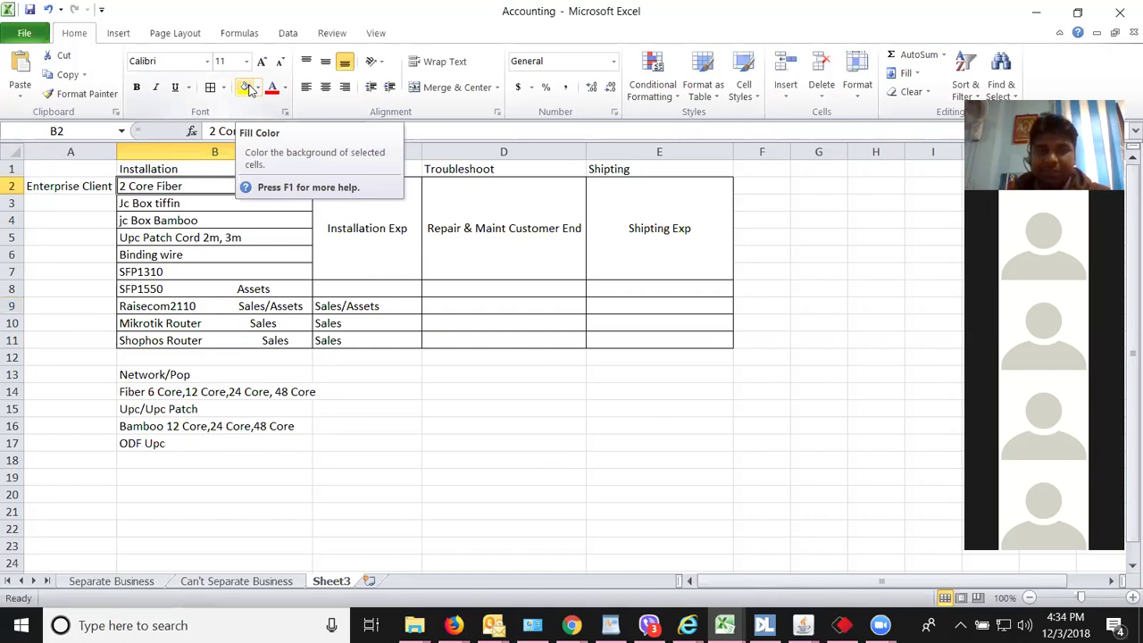
click(176, 204)
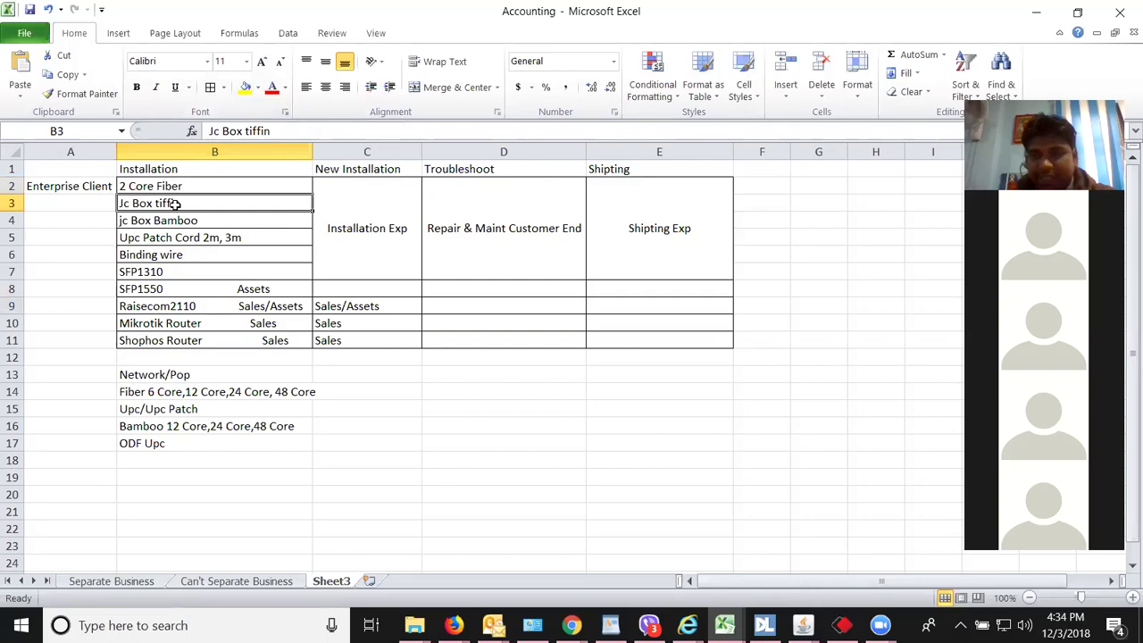
click(187, 221)
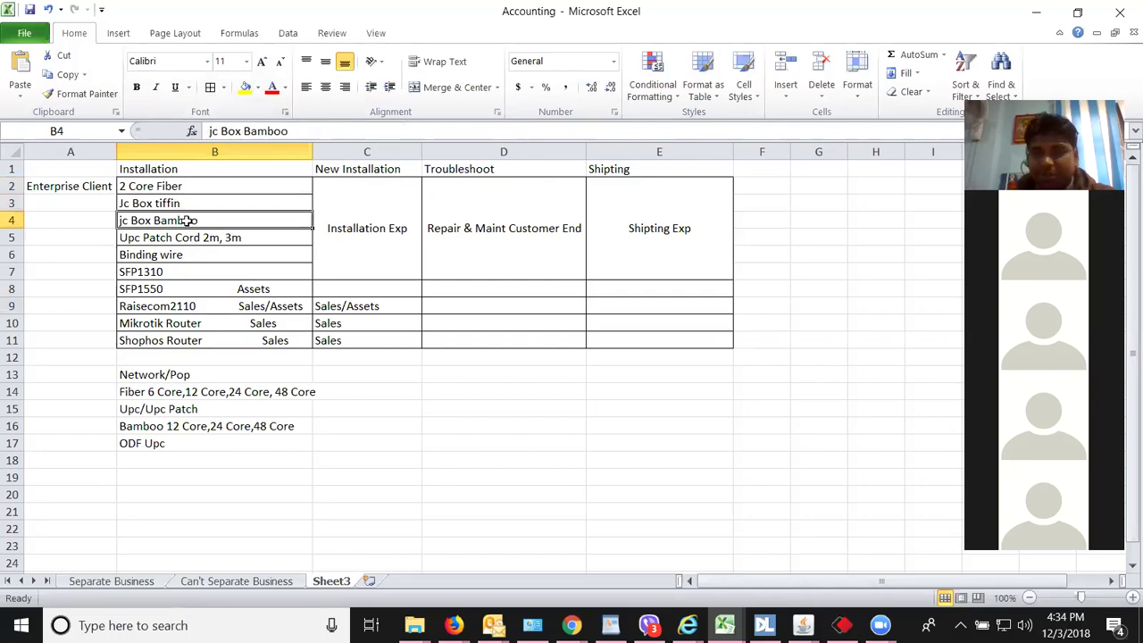
click(187, 234)
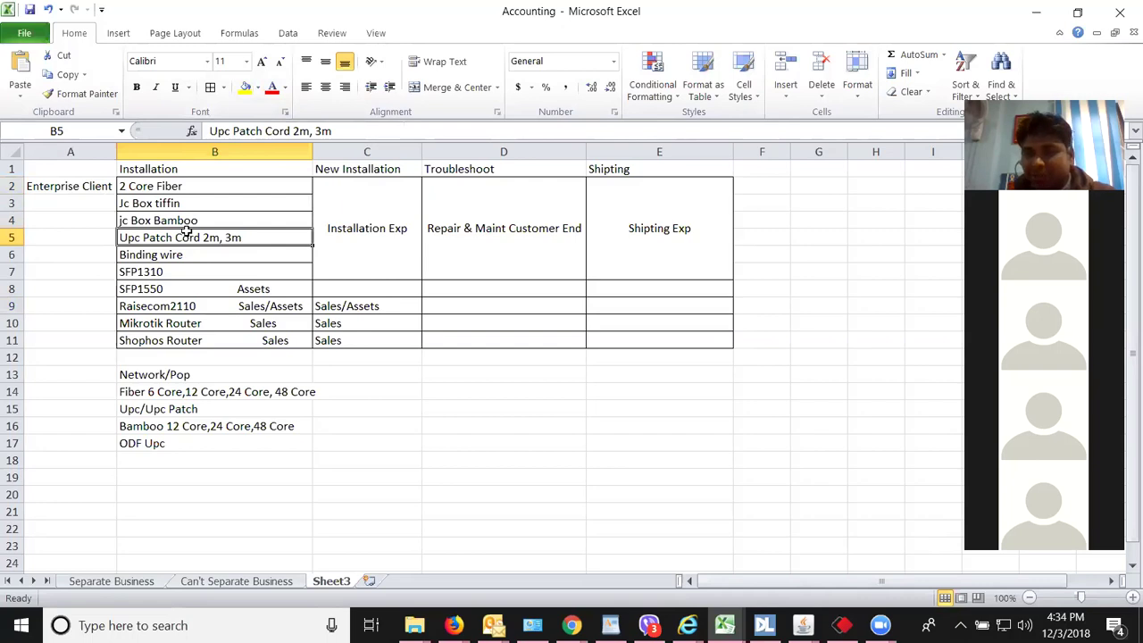
click(183, 252)
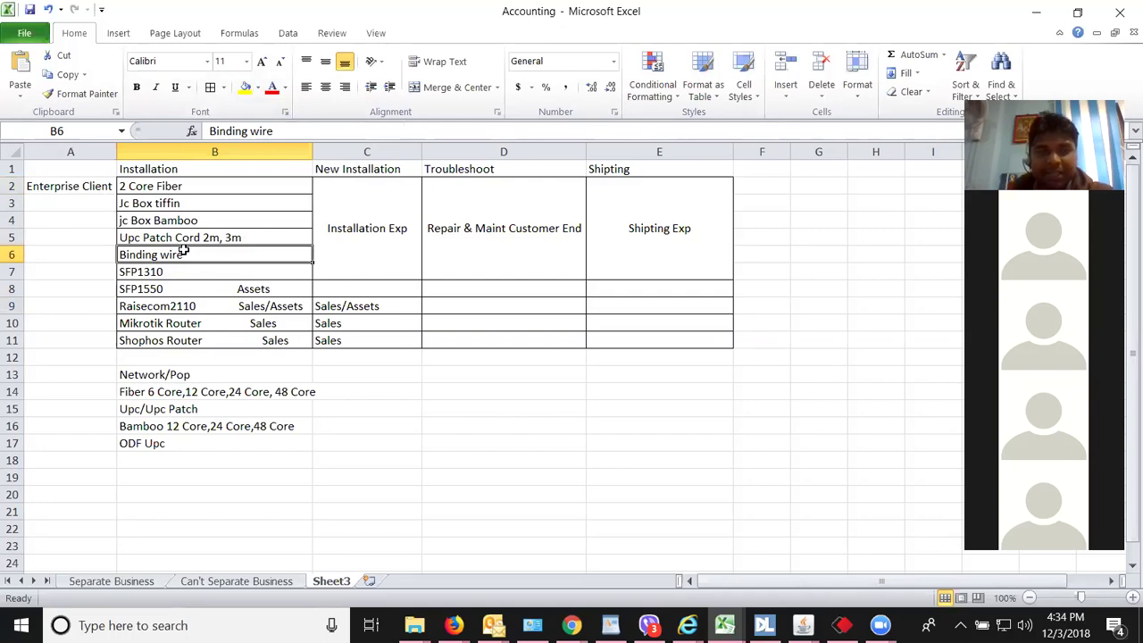
click(187, 269)
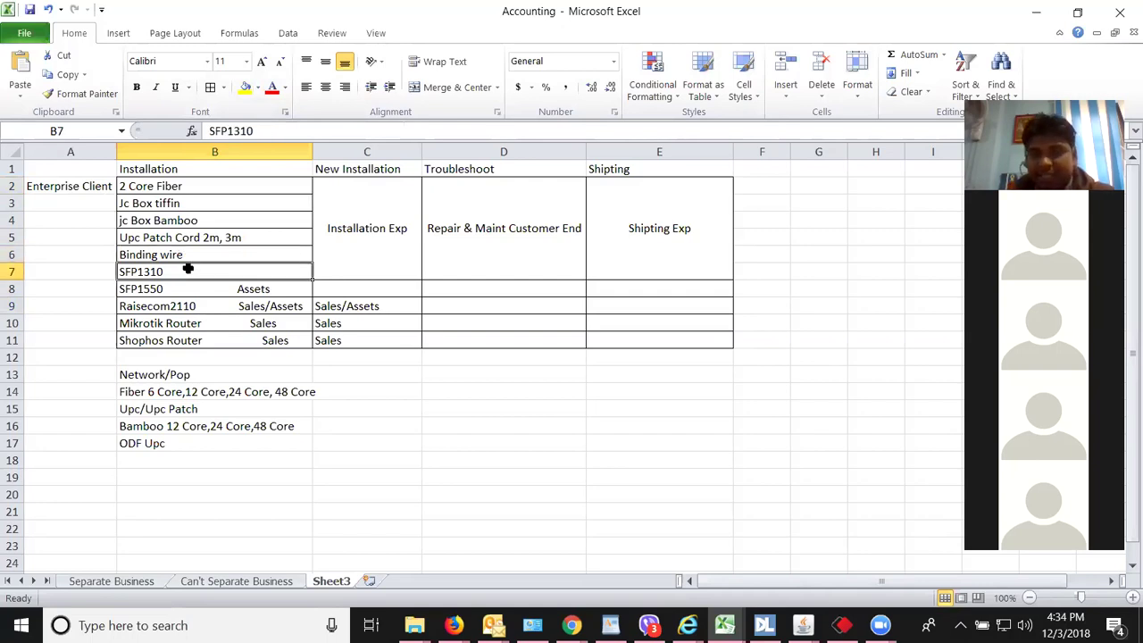
click(202, 290)
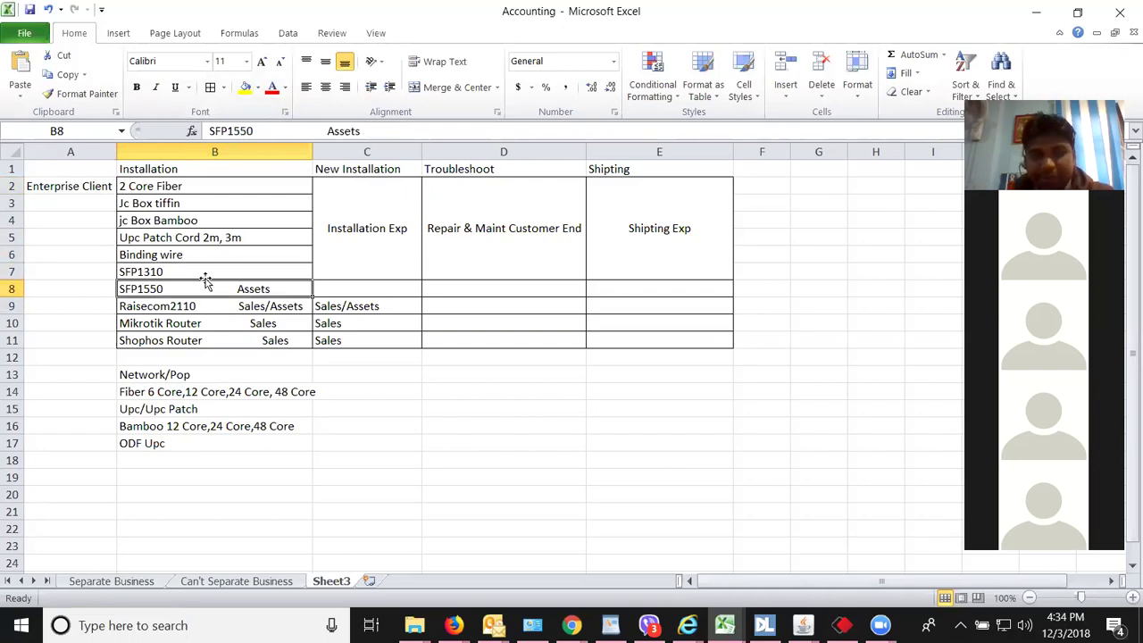
click(219, 307)
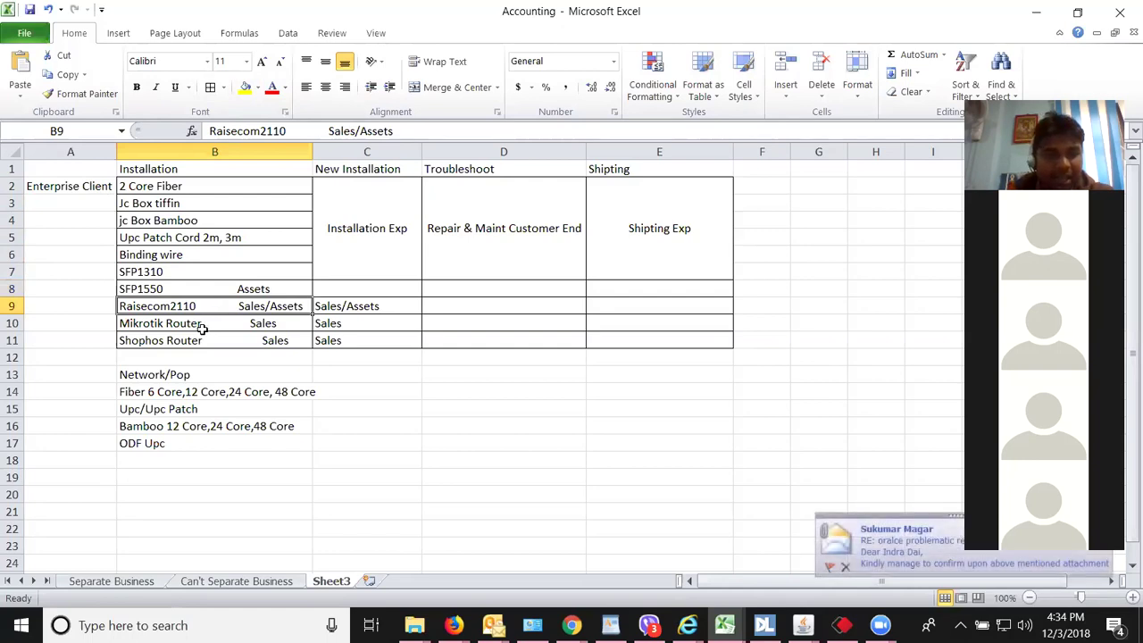
click(211, 324)
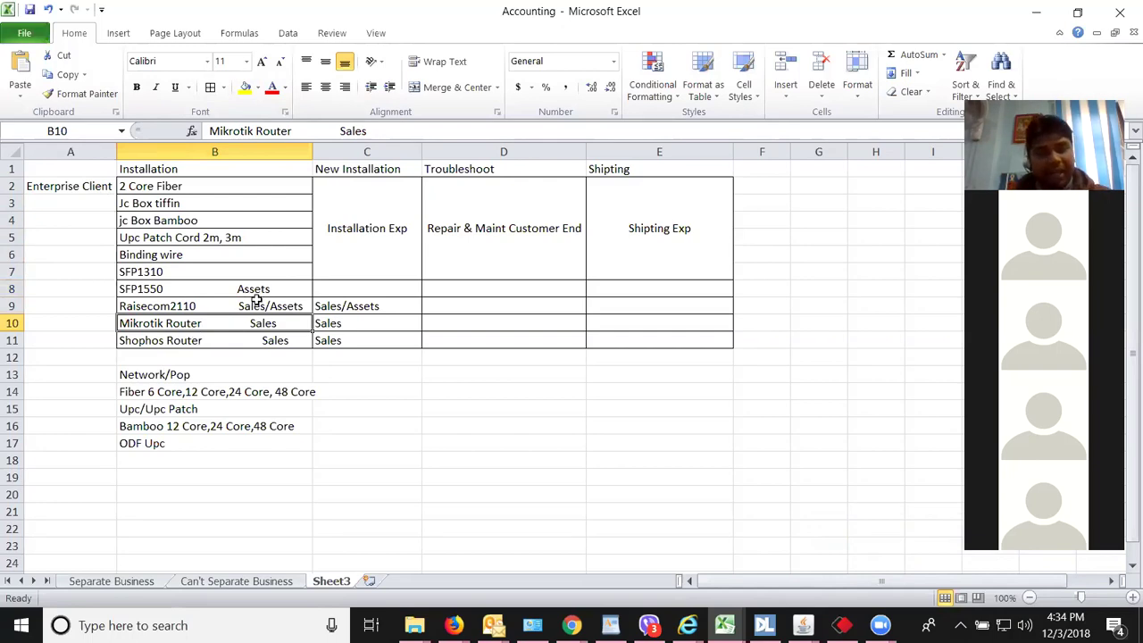
drag(202, 191, 201, 338)
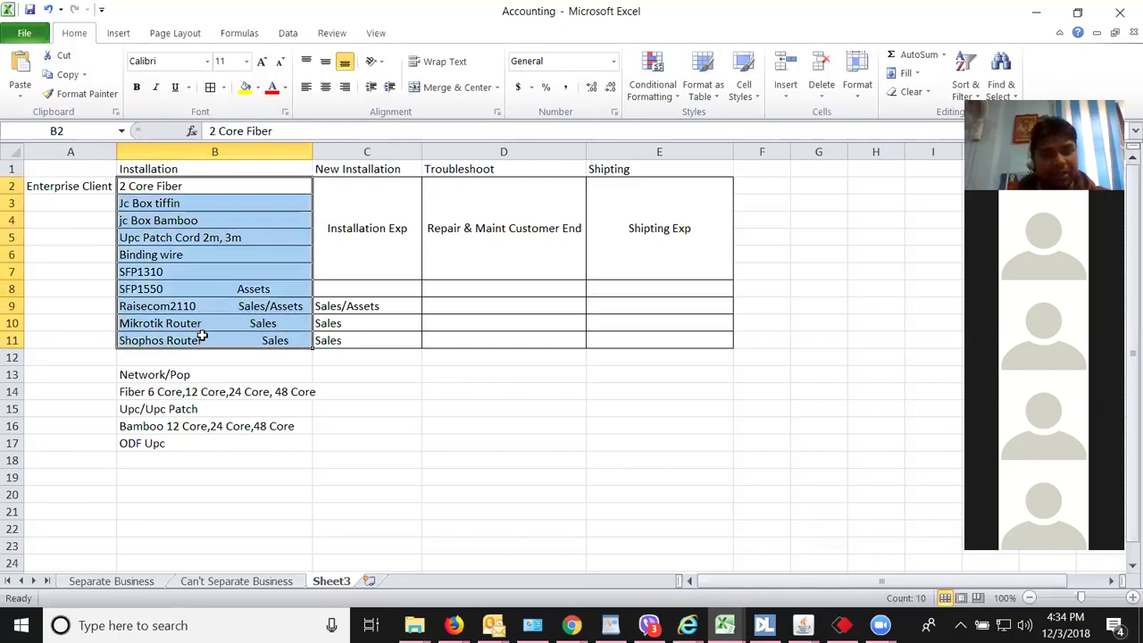
Examine the installation materials from 2 Core Fiber down to SFP1310 as one group in the Installation column
click(183, 188)
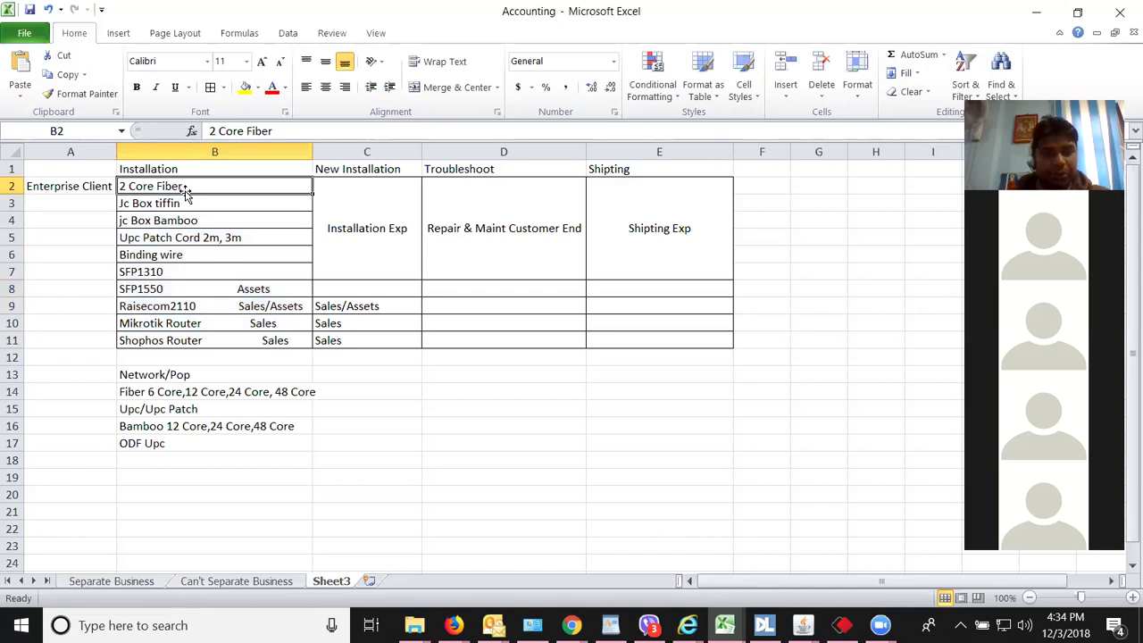
click(185, 221)
click(188, 237)
click(191, 255)
click(197, 186)
drag(196, 186, 198, 255)
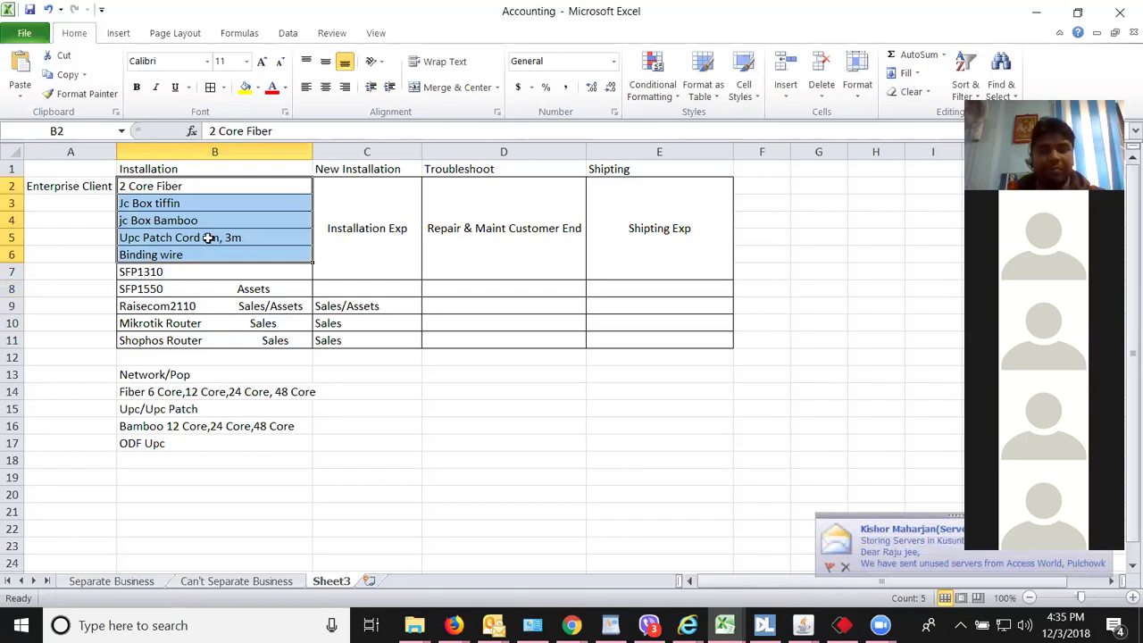
drag(204, 190, 208, 267)
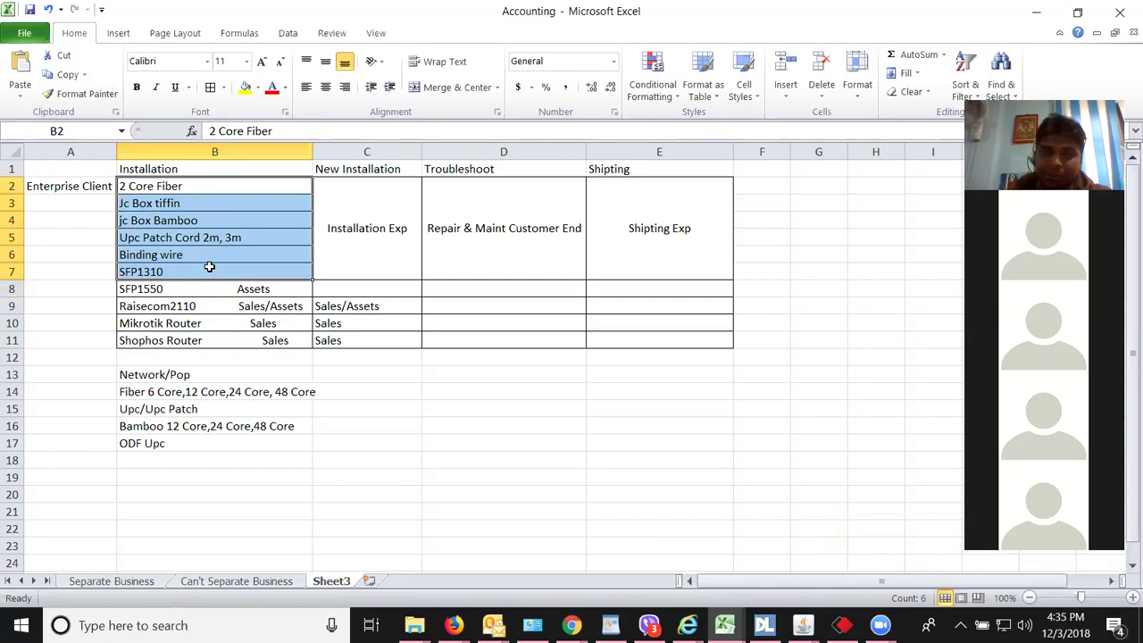
Compare the materials from 2 Core Fiber to SFP1310 with their expense categories under New Installation, Troubleshoot and Shipting
click(355, 229)
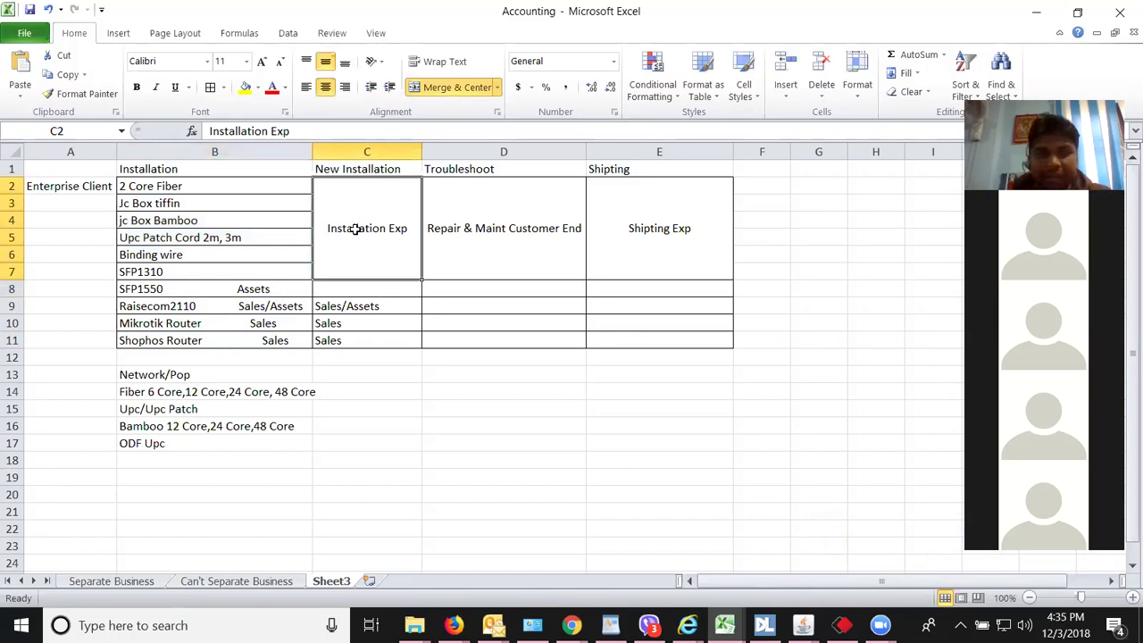
drag(163, 185, 179, 276)
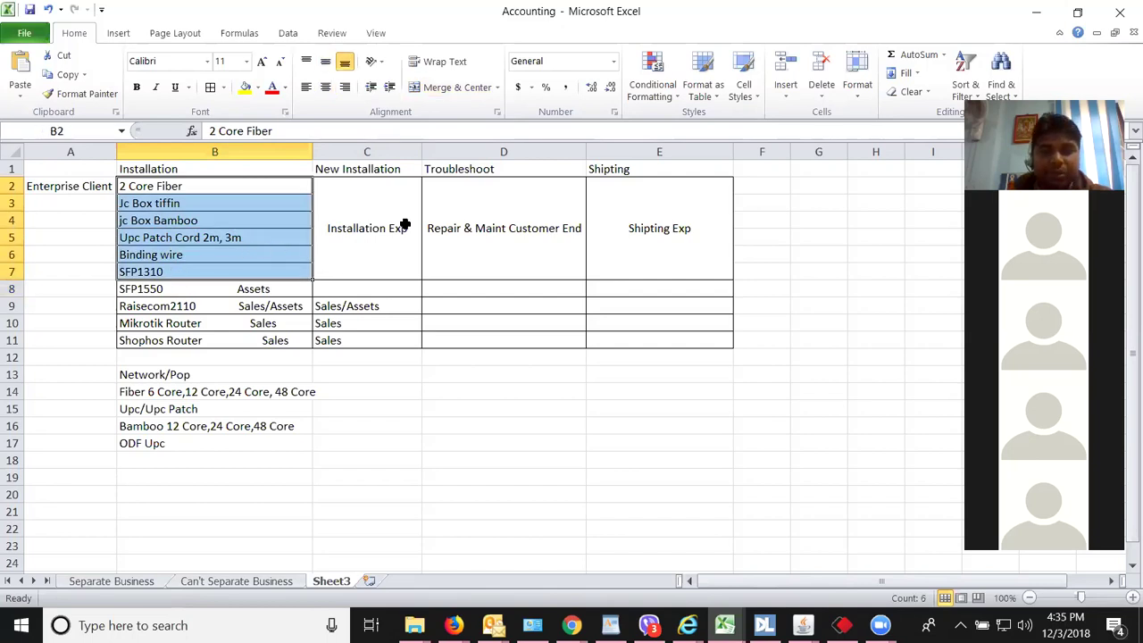
click(510, 214)
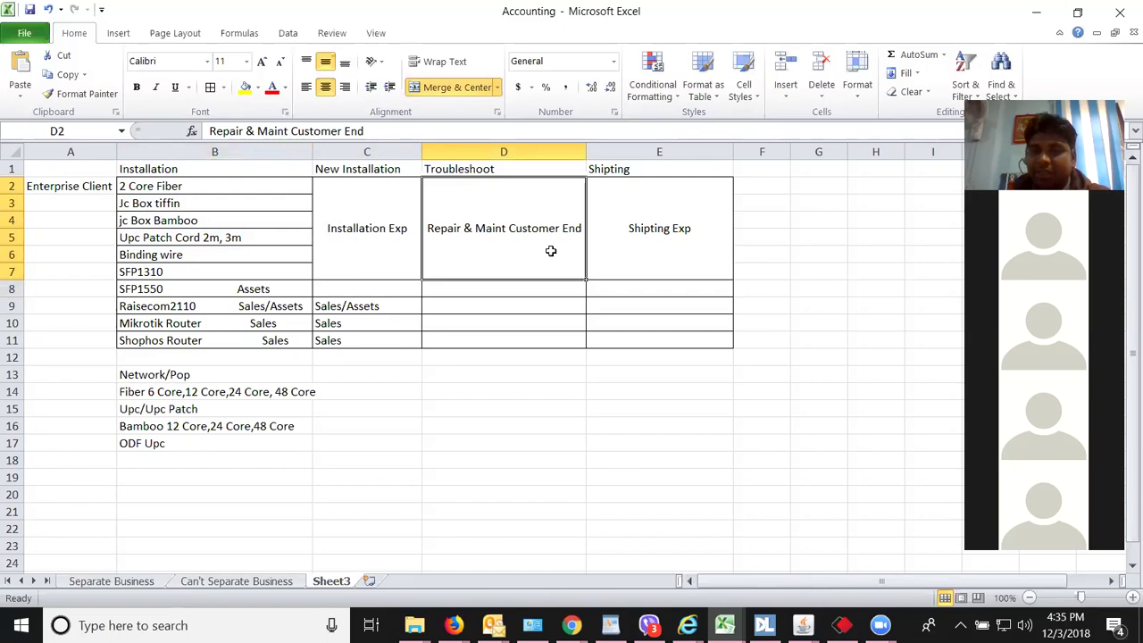
drag(163, 185, 170, 269)
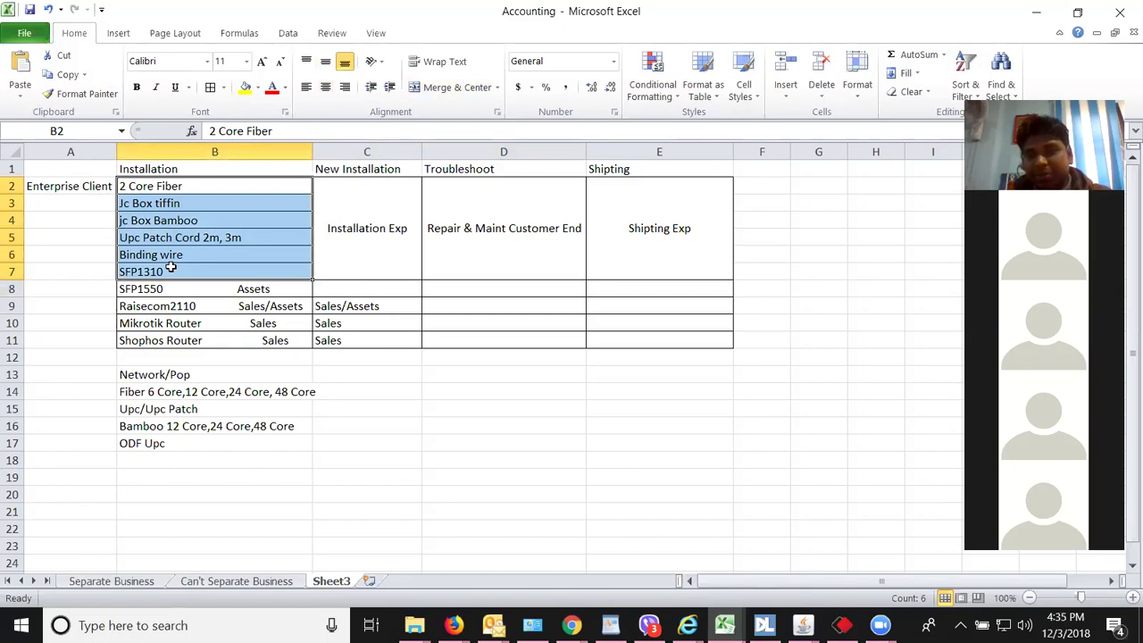
click(633, 202)
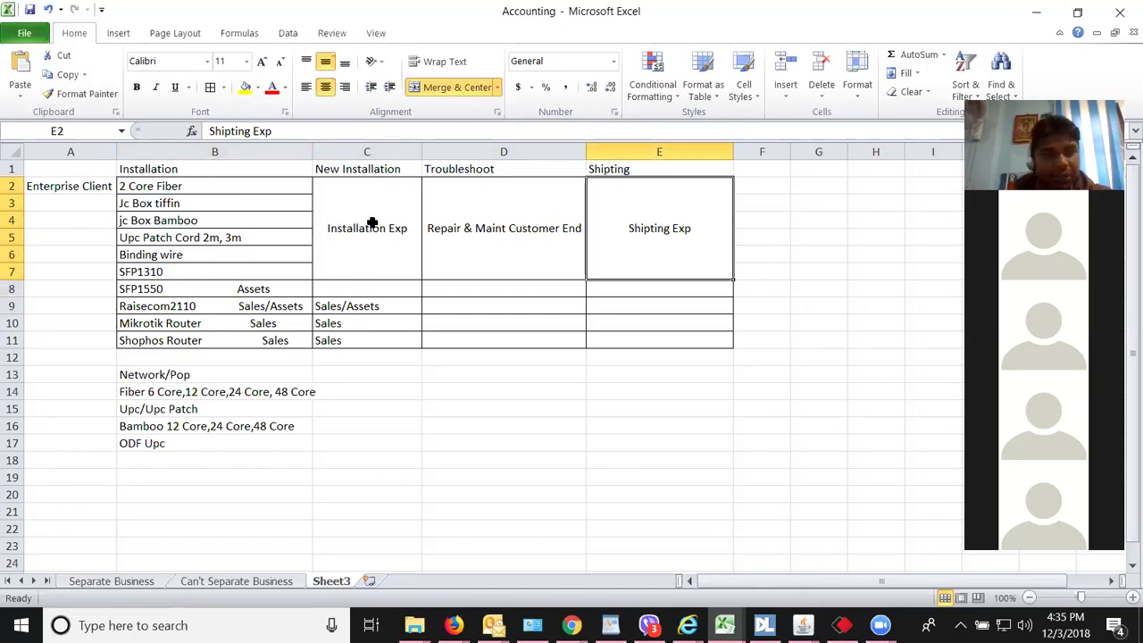
drag(214, 188, 220, 268)
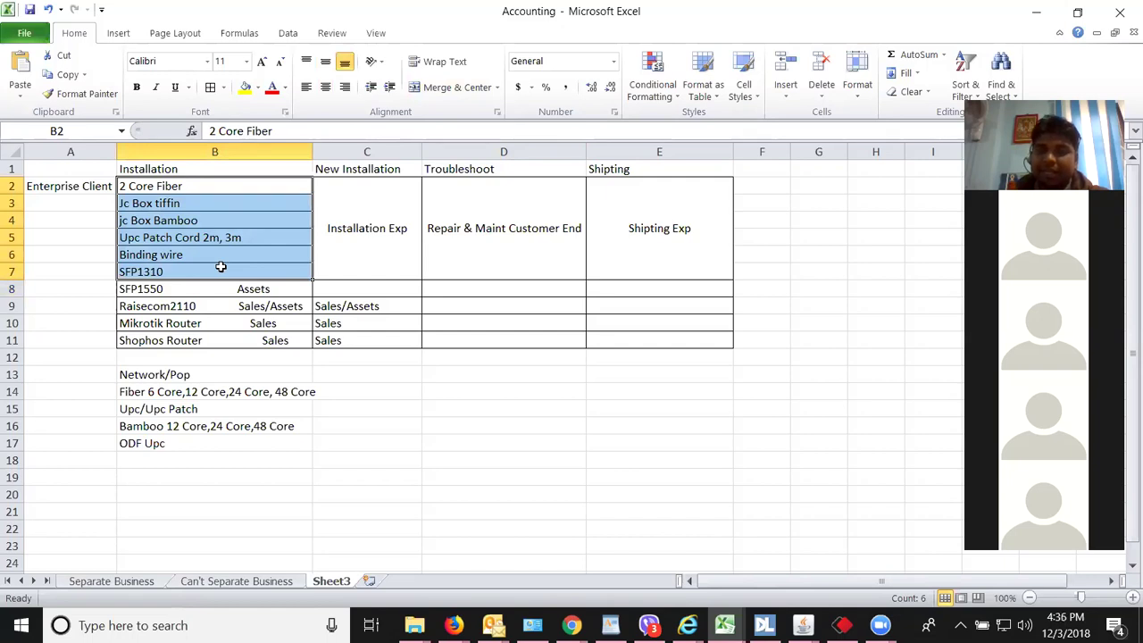
click(371, 224)
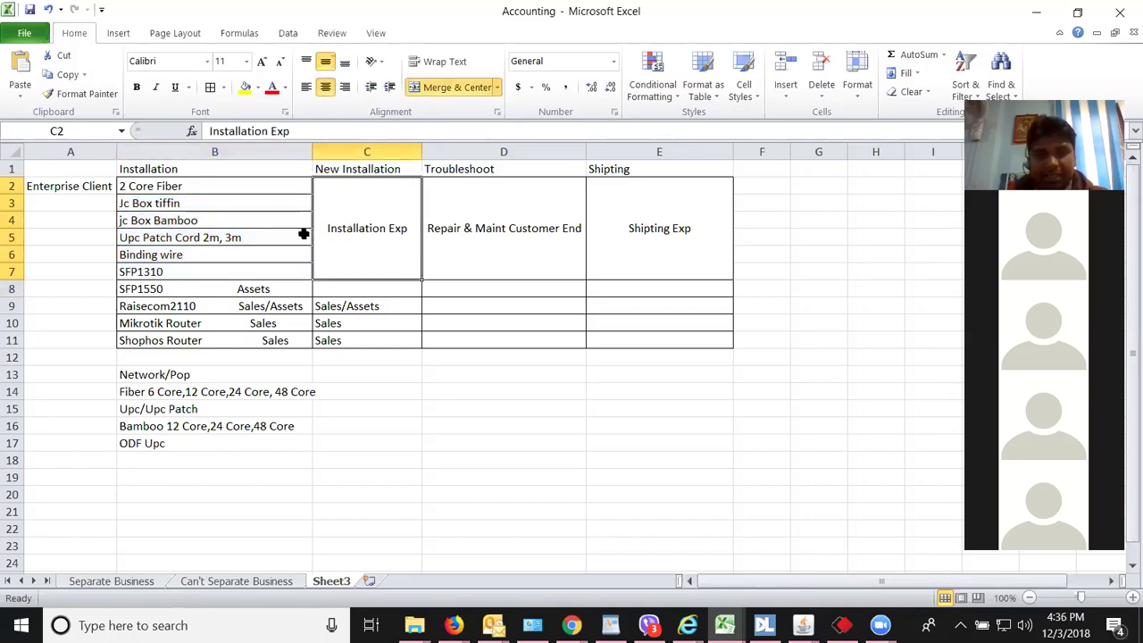
click(474, 228)
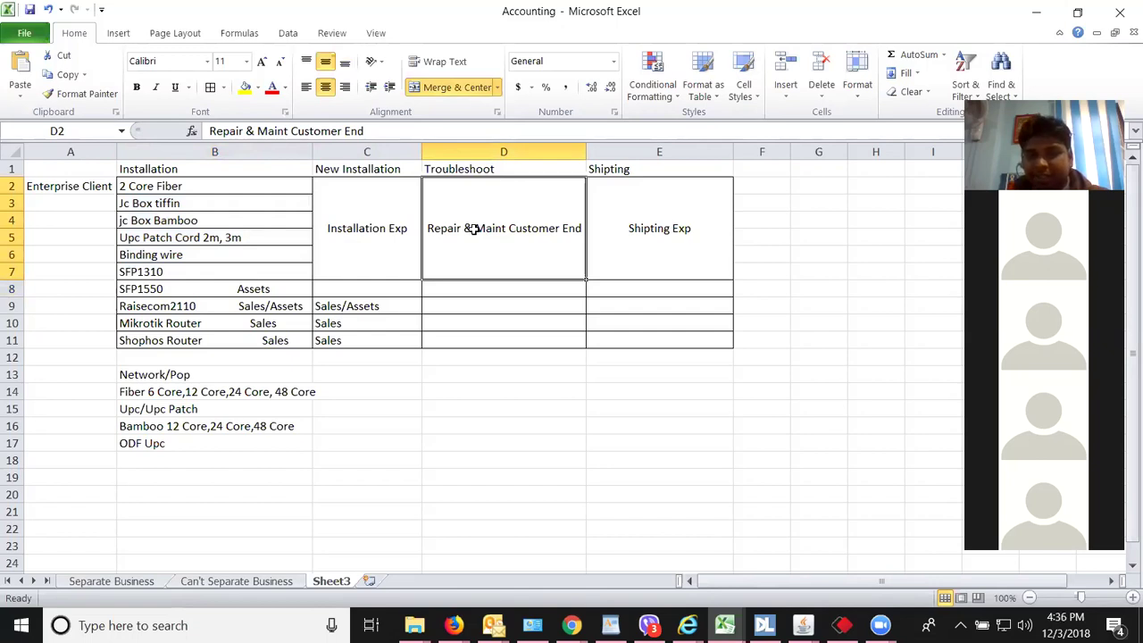
click(716, 233)
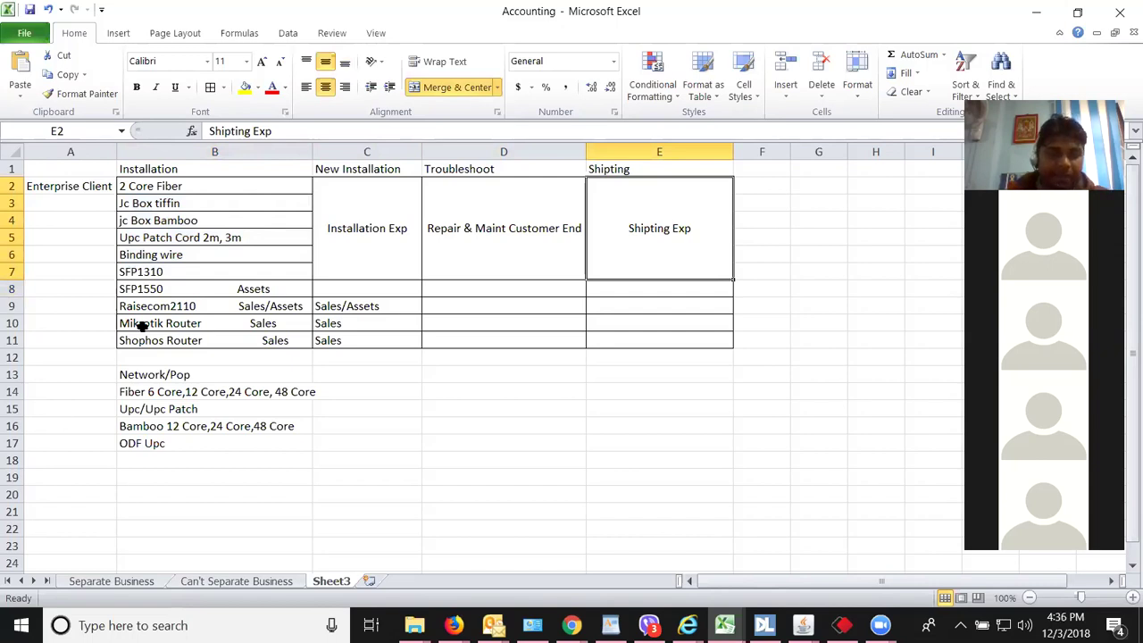
Enter Assets Clearing as the New Installation category for SFP1550 in cell C8
click(148, 293)
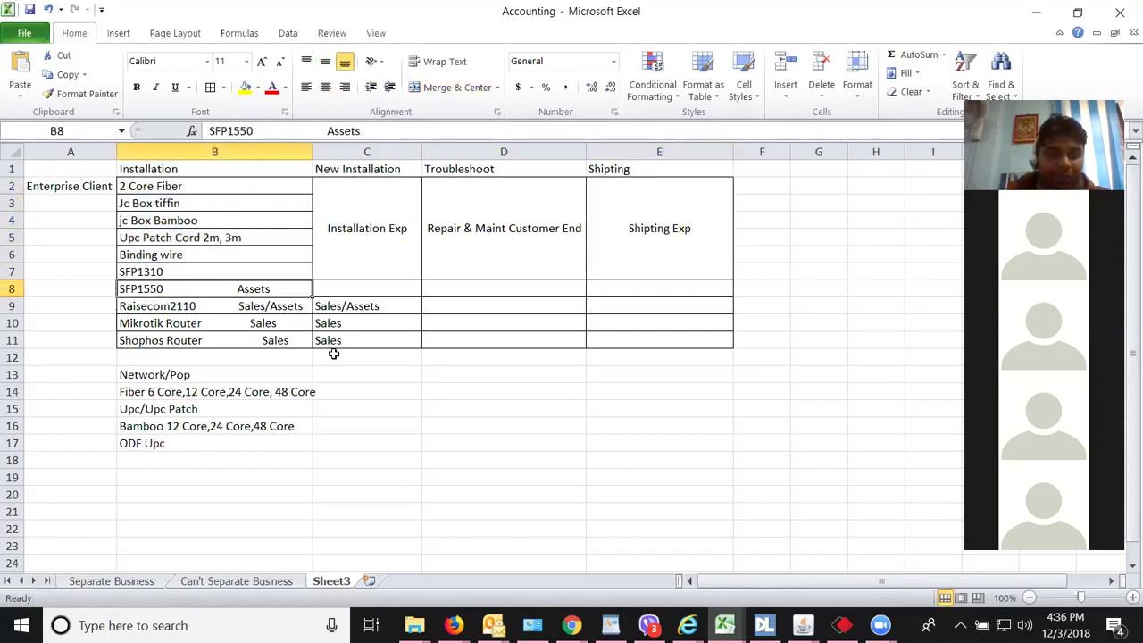
click(224, 309)
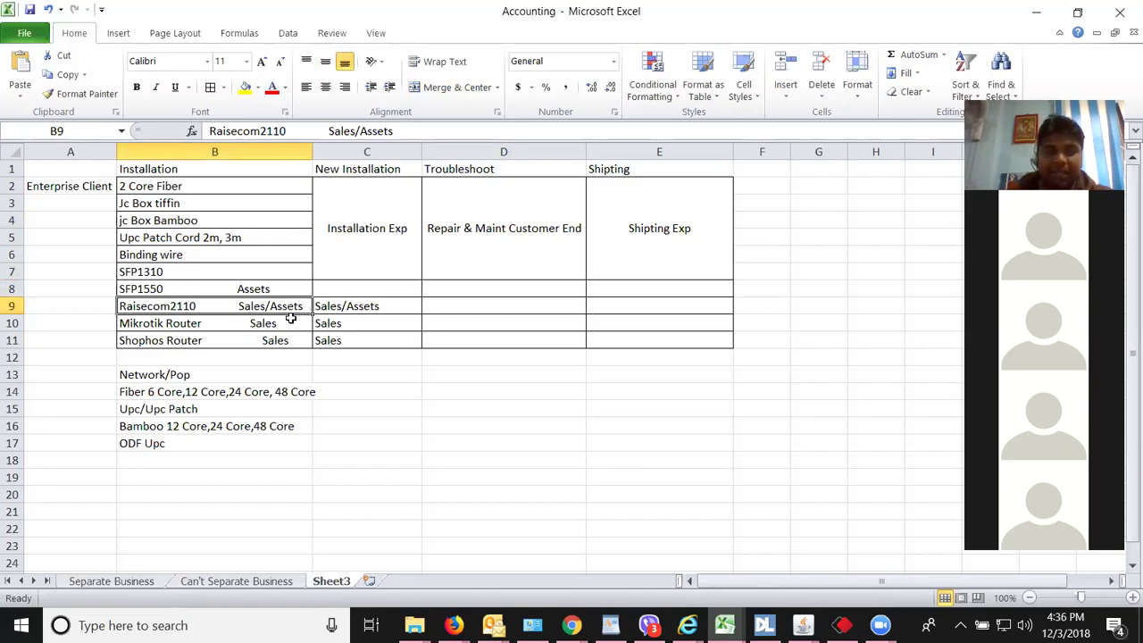
drag(260, 289, 261, 301)
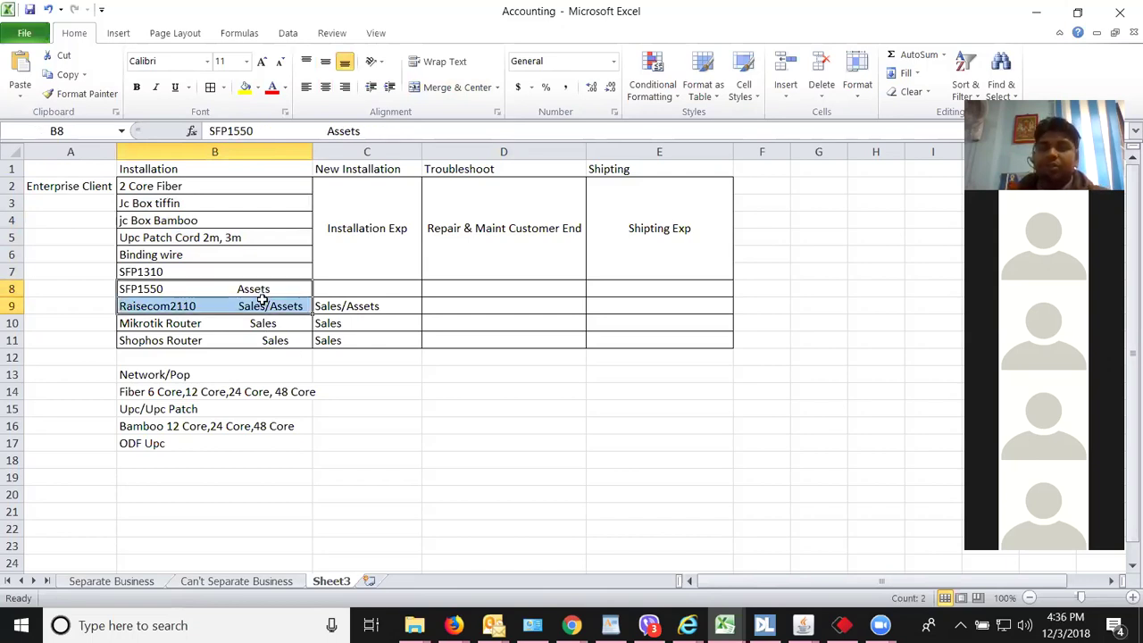
click(368, 292)
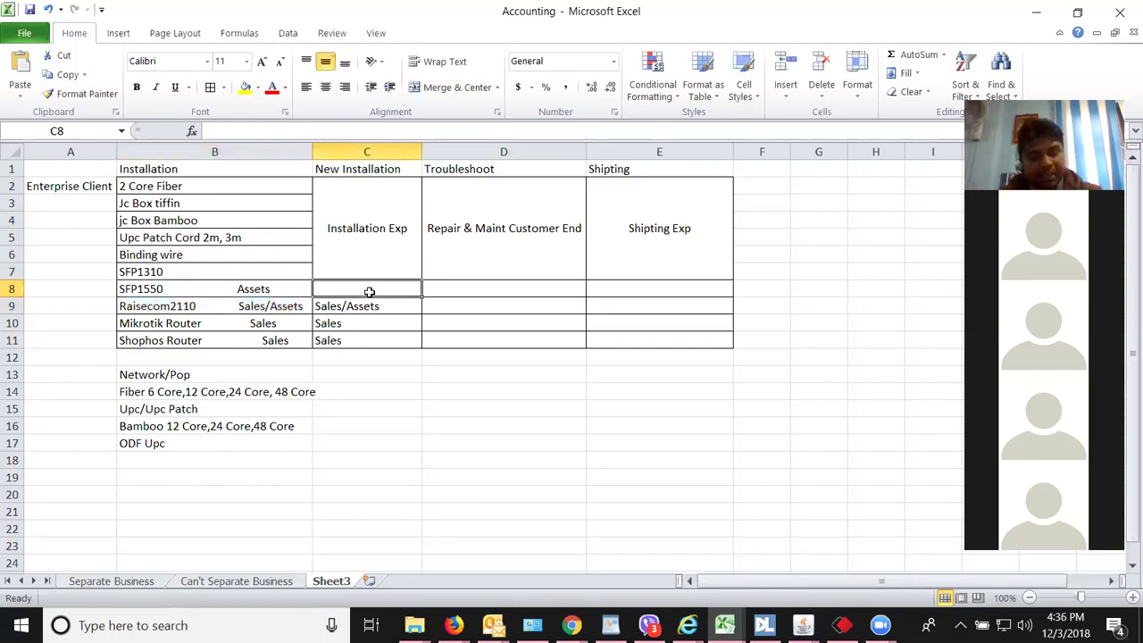
text(Assets Clearing)
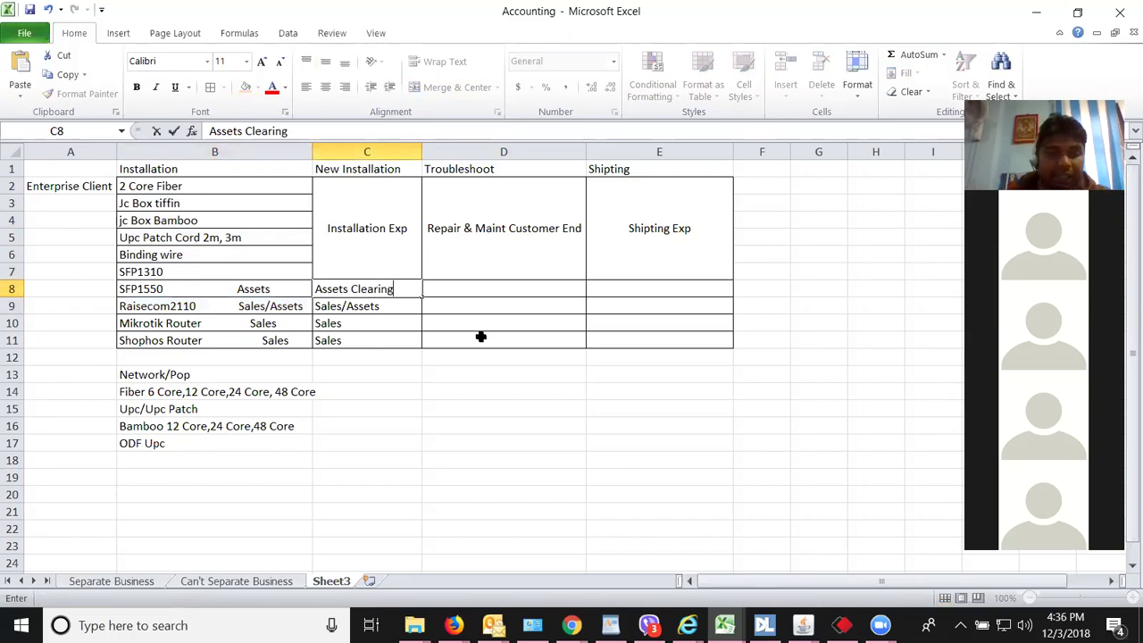
Examine SFP1550 and Raisecom2110 together against the Troubleshoot and Shipting categories
drag(211, 291, 219, 302)
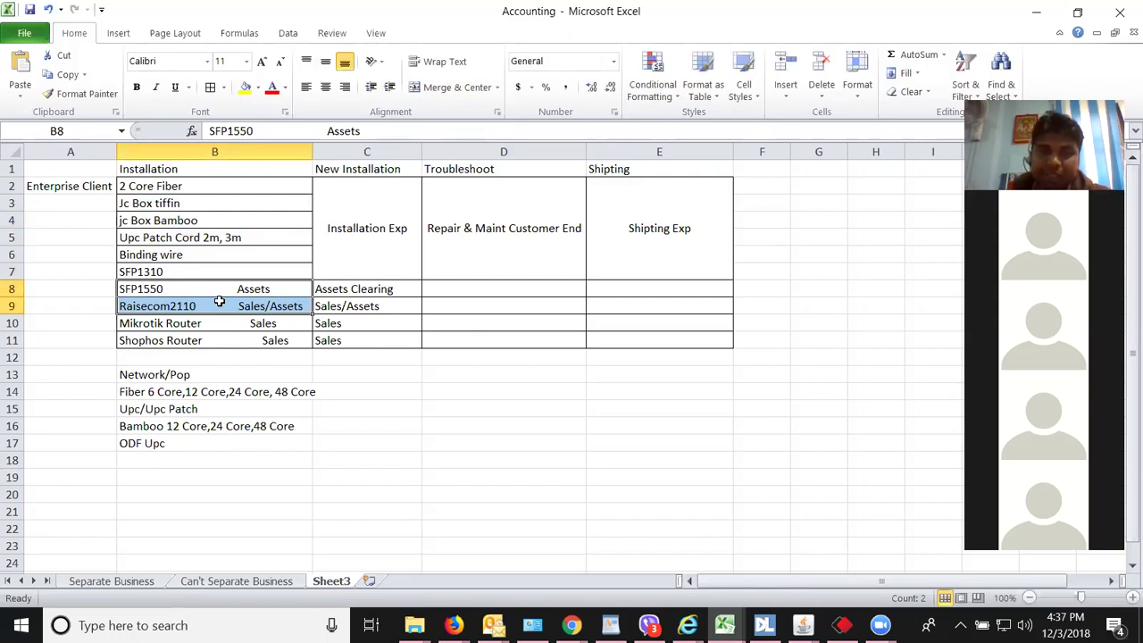
click(465, 255)
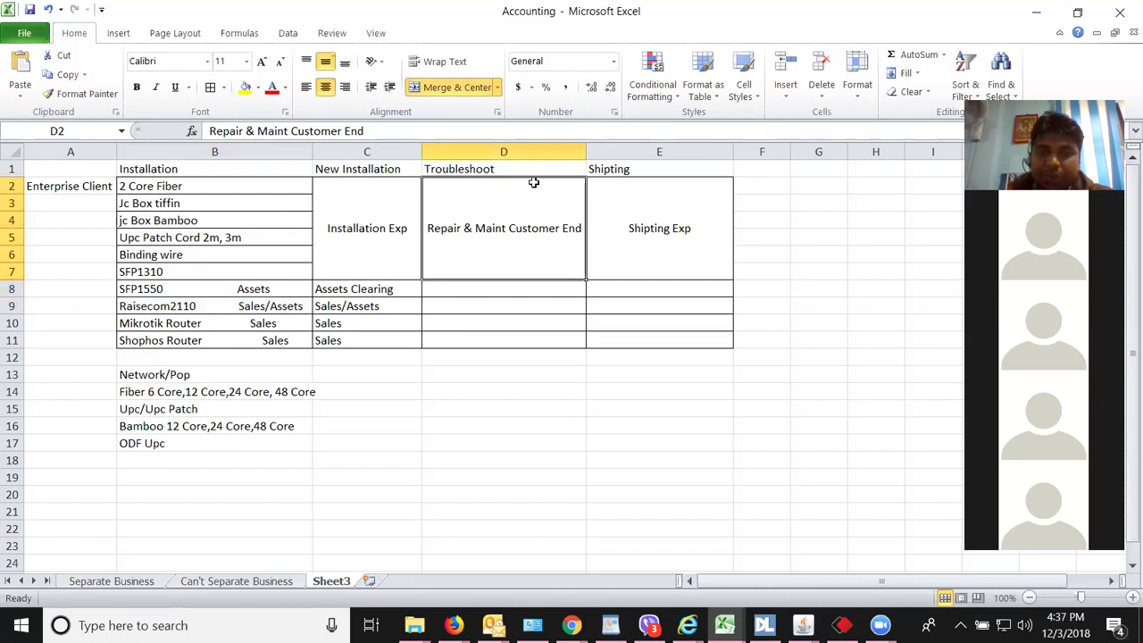
click(714, 248)
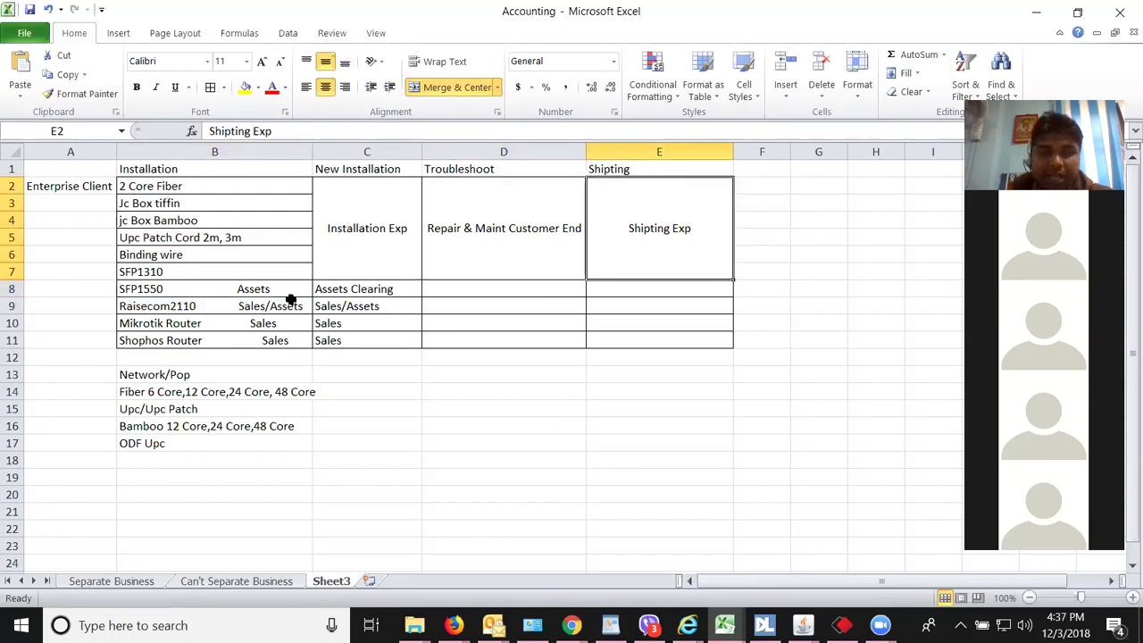
click(204, 290)
drag(203, 290, 212, 302)
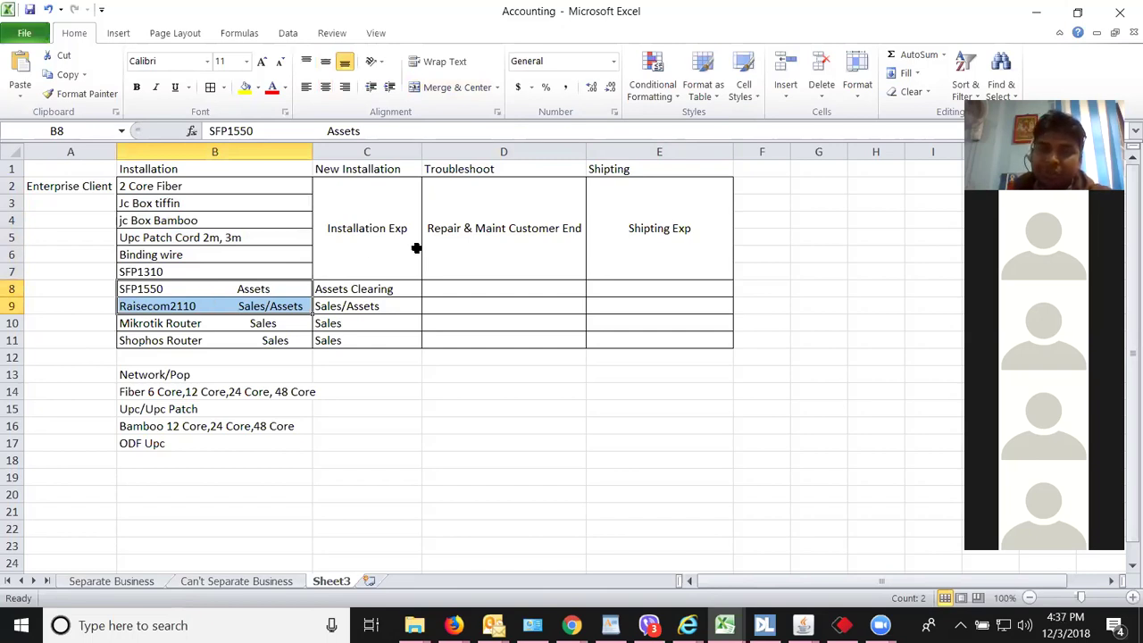
click(465, 247)
drag(256, 290, 265, 310)
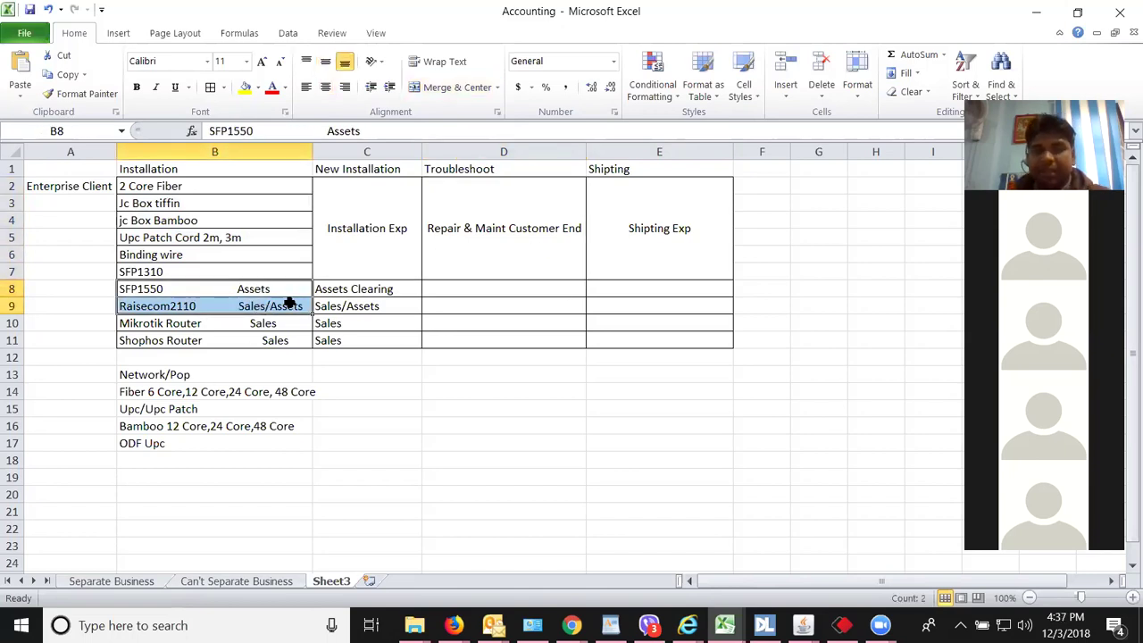
Examine the Mikrotik Router and Shophos Router sales items, and finish with the whole installation list from 2 Core Fiber down
click(226, 324)
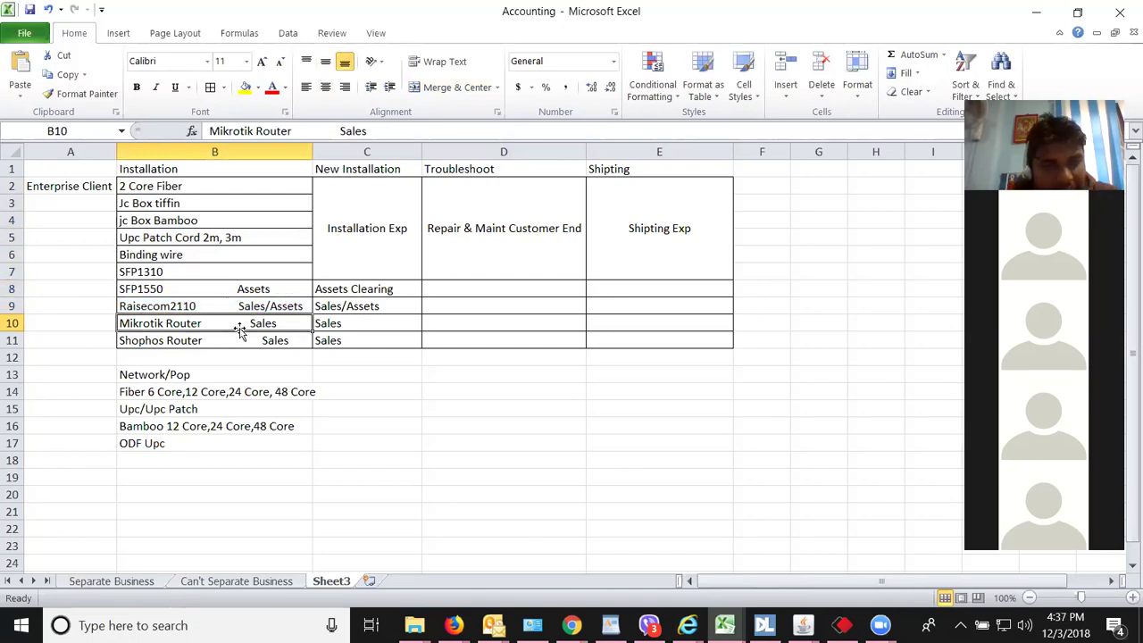
click(223, 341)
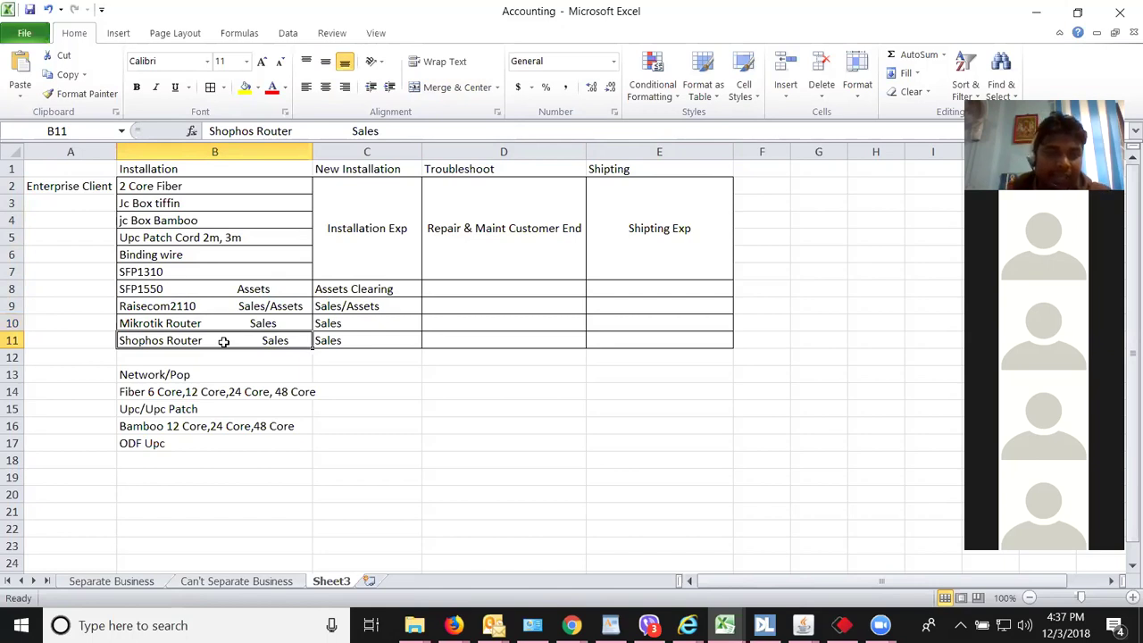
drag(233, 323, 232, 342)
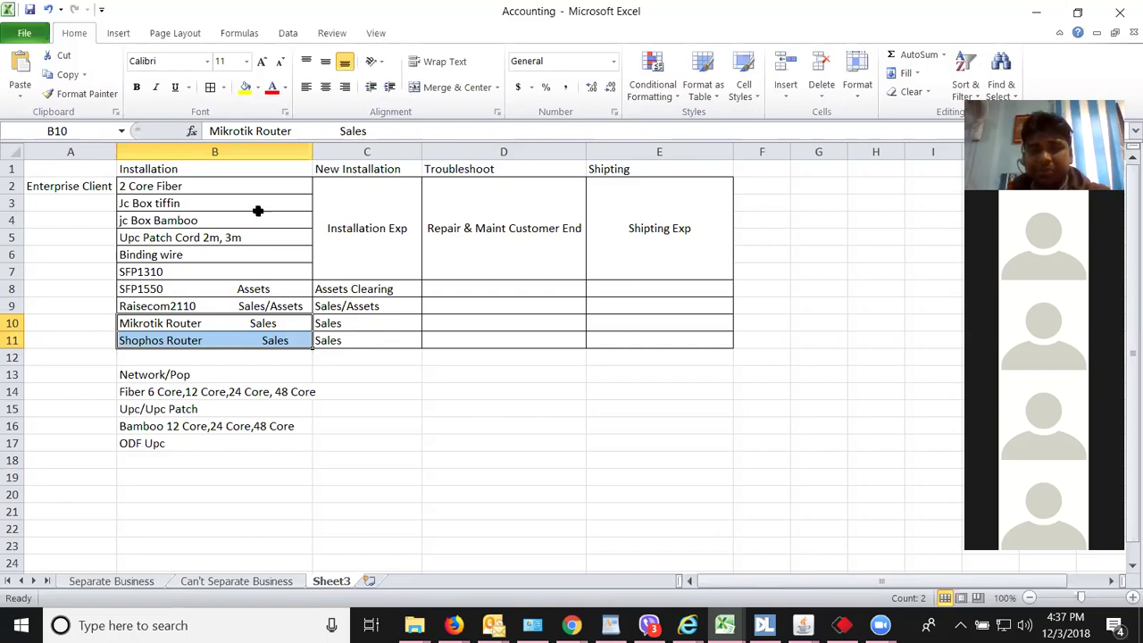
drag(242, 191, 255, 331)
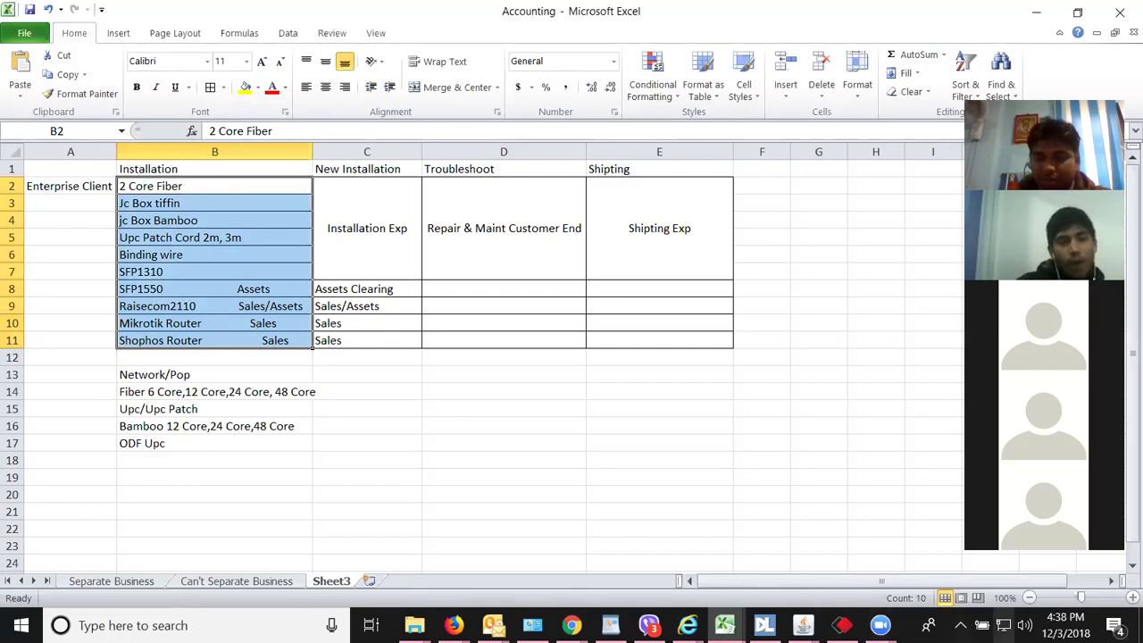
Raise the computer's speaker volume to 100 and return to the worksheet
click(1025, 625)
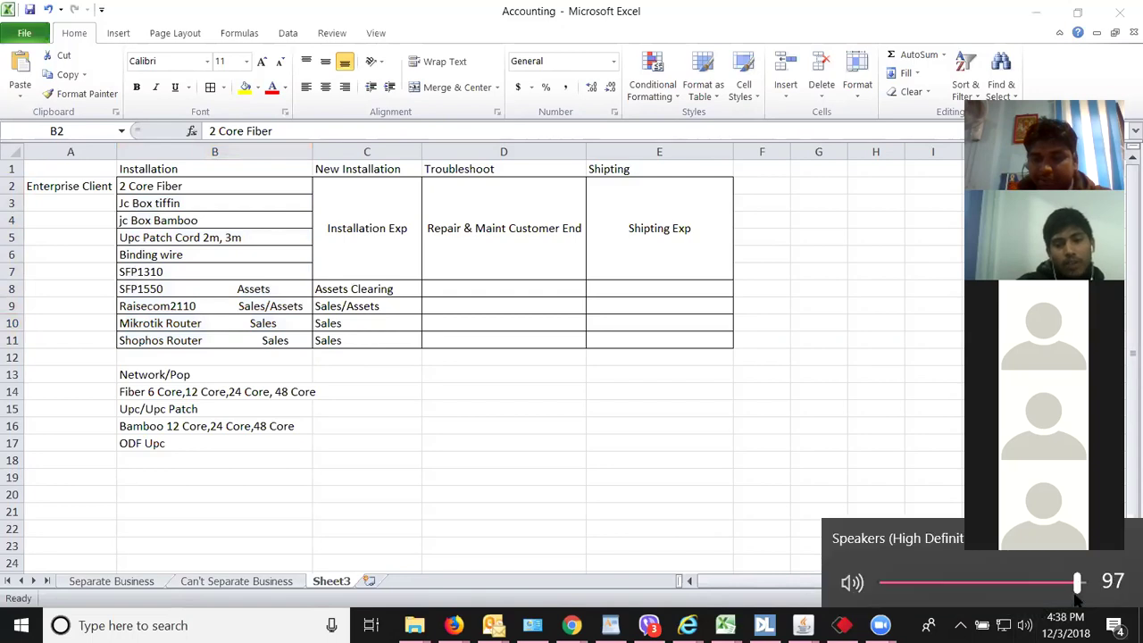
click(1084, 585)
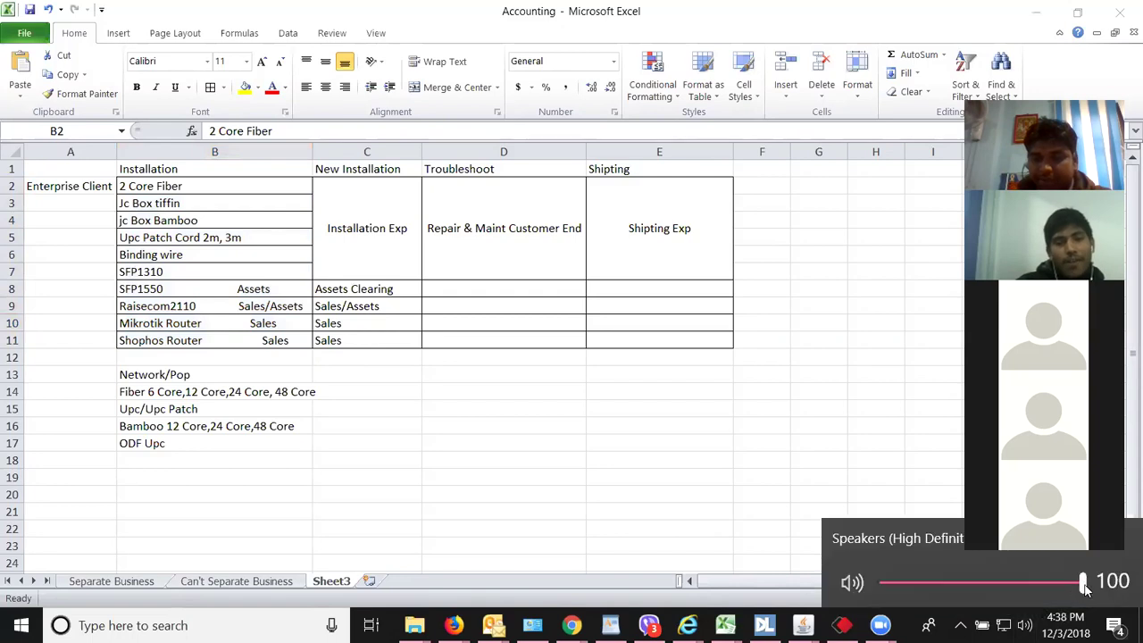
click(757, 480)
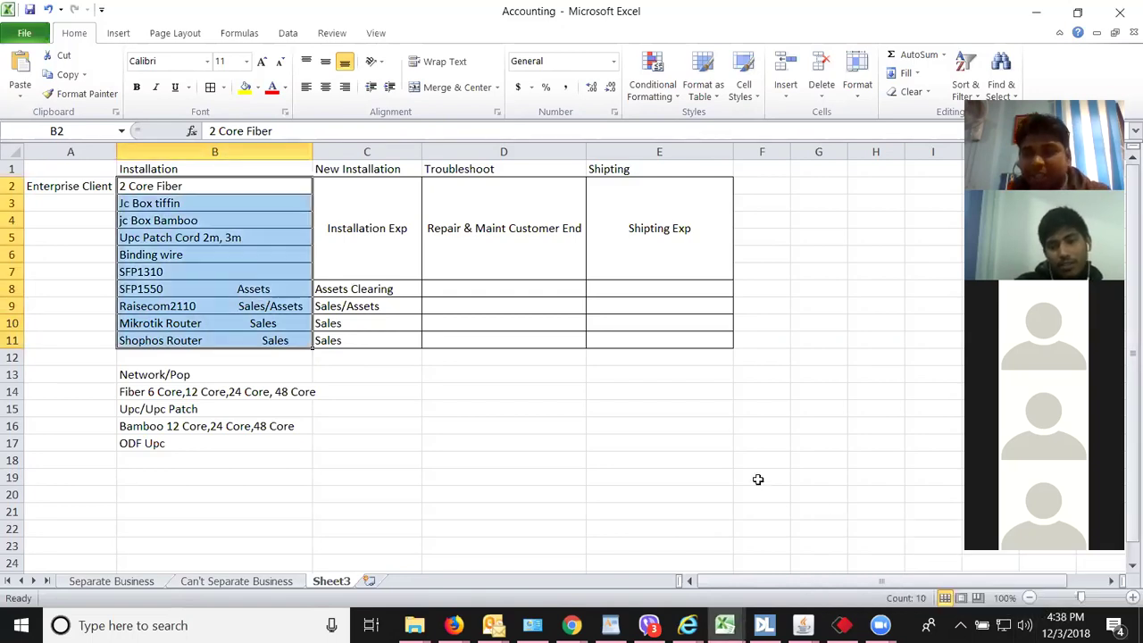
Review the Network/Pop materials in B13:B17, and go through the installation items one by one from 2 Core Fiber to SFP1310
drag(157, 375, 157, 437)
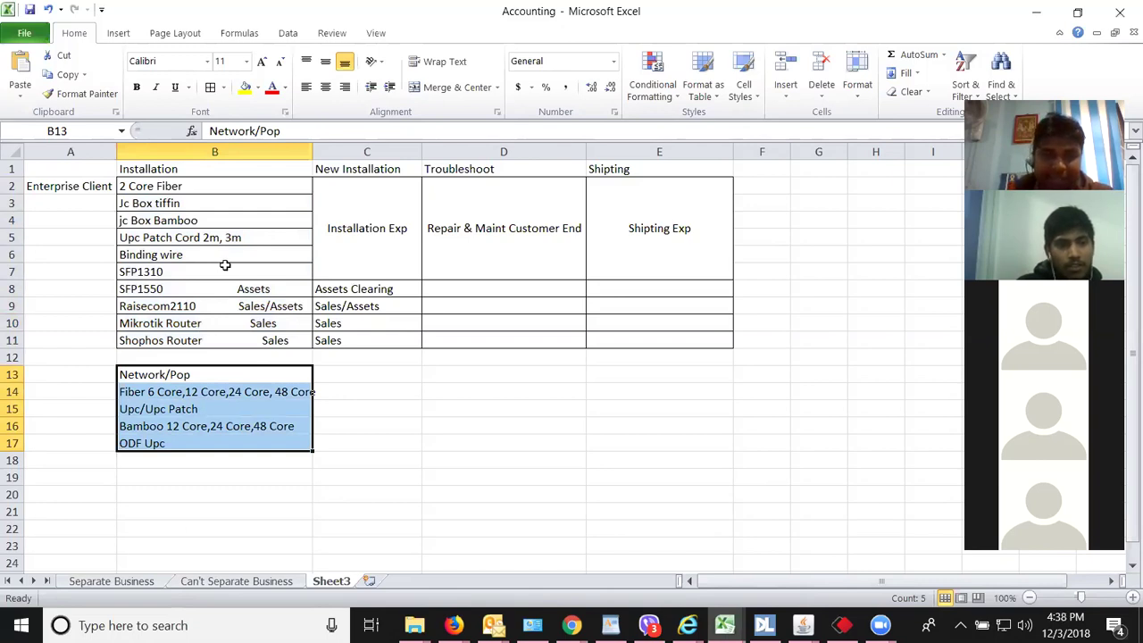
click(189, 186)
drag(190, 185, 191, 202)
click(189, 185)
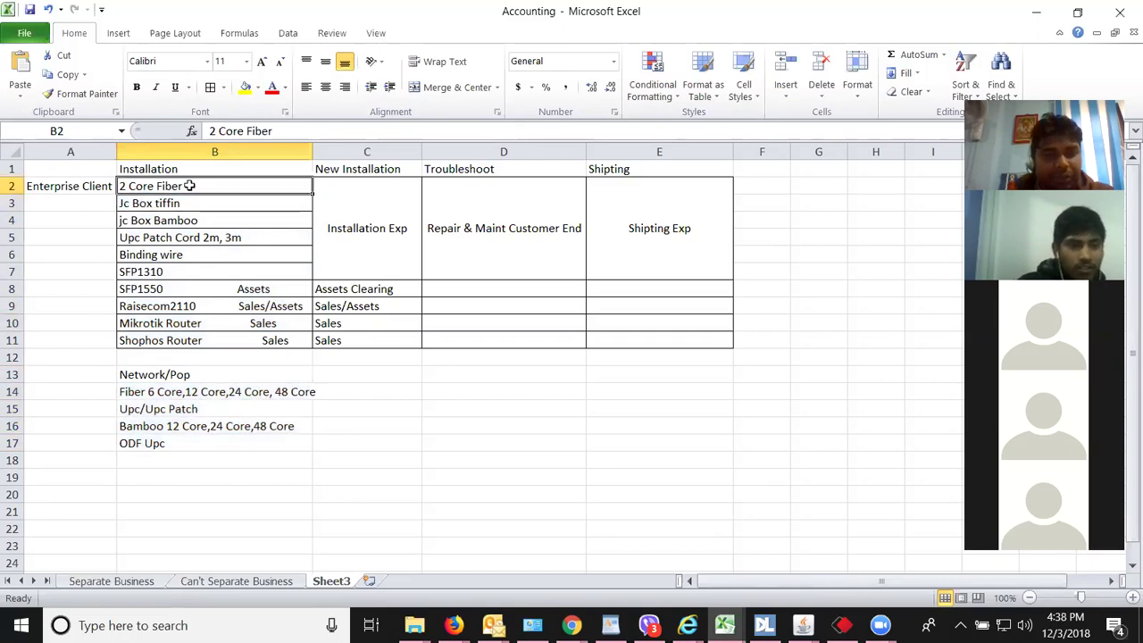
click(189, 207)
click(194, 224)
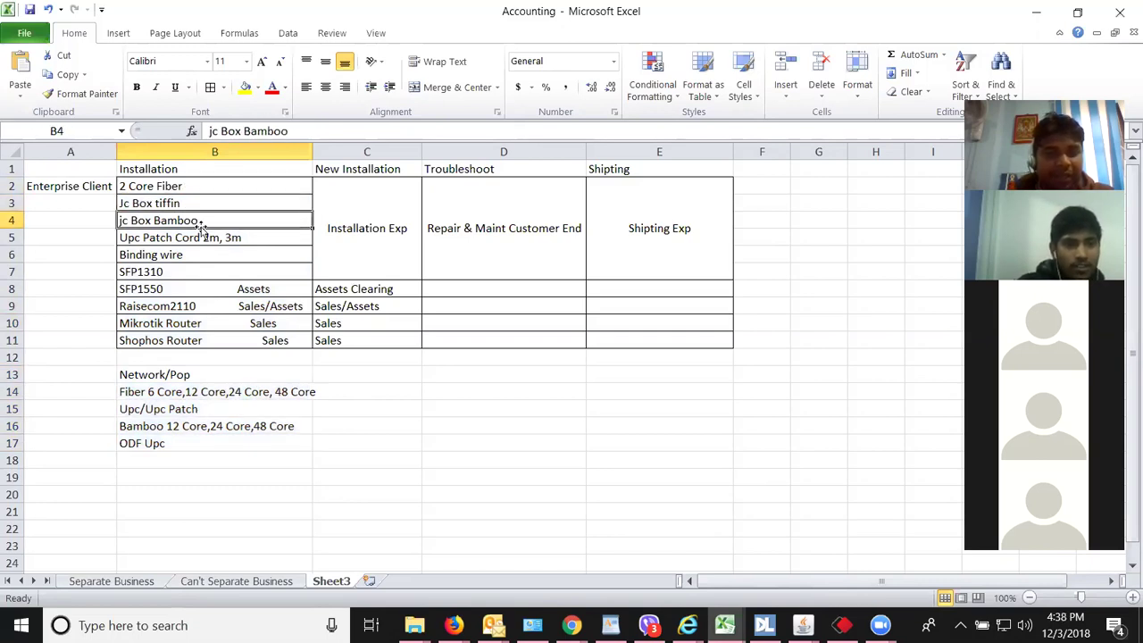
click(206, 241)
click(187, 255)
click(176, 272)
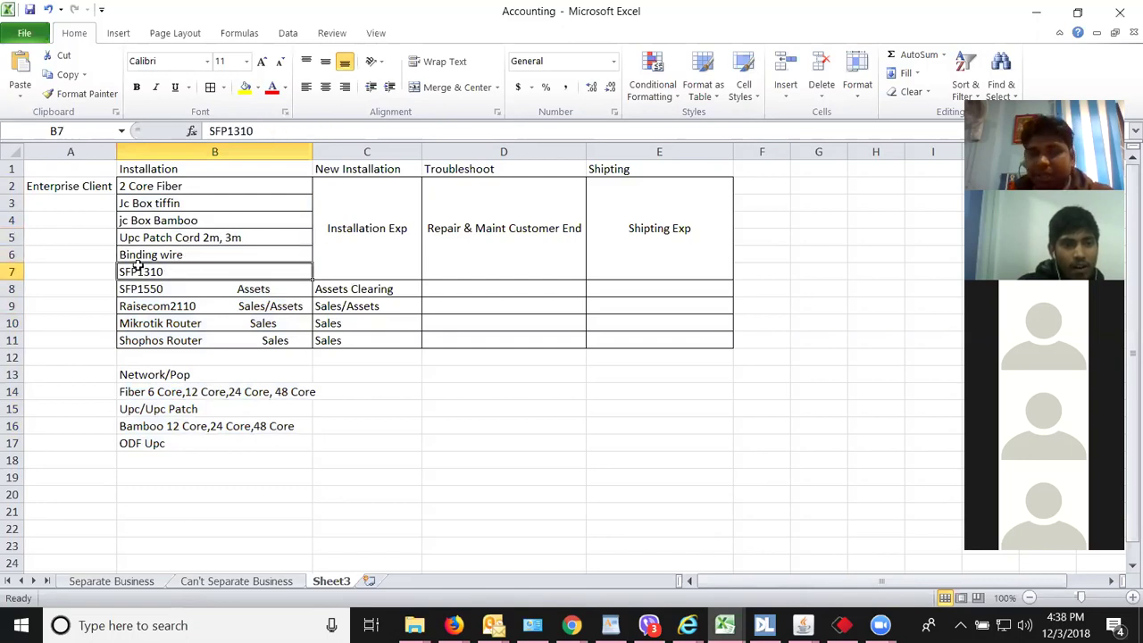
Highlight the installation materials from 2 Core Fiber to SFP1310 (B2:B7) with a yellow fill
drag(163, 187, 172, 275)
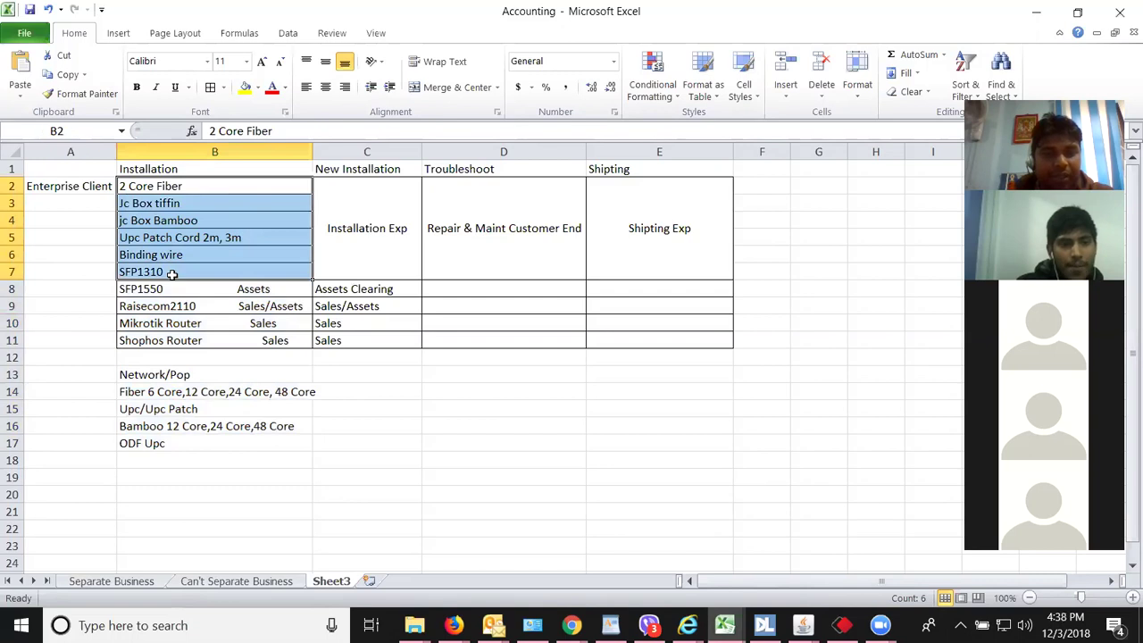
click(247, 86)
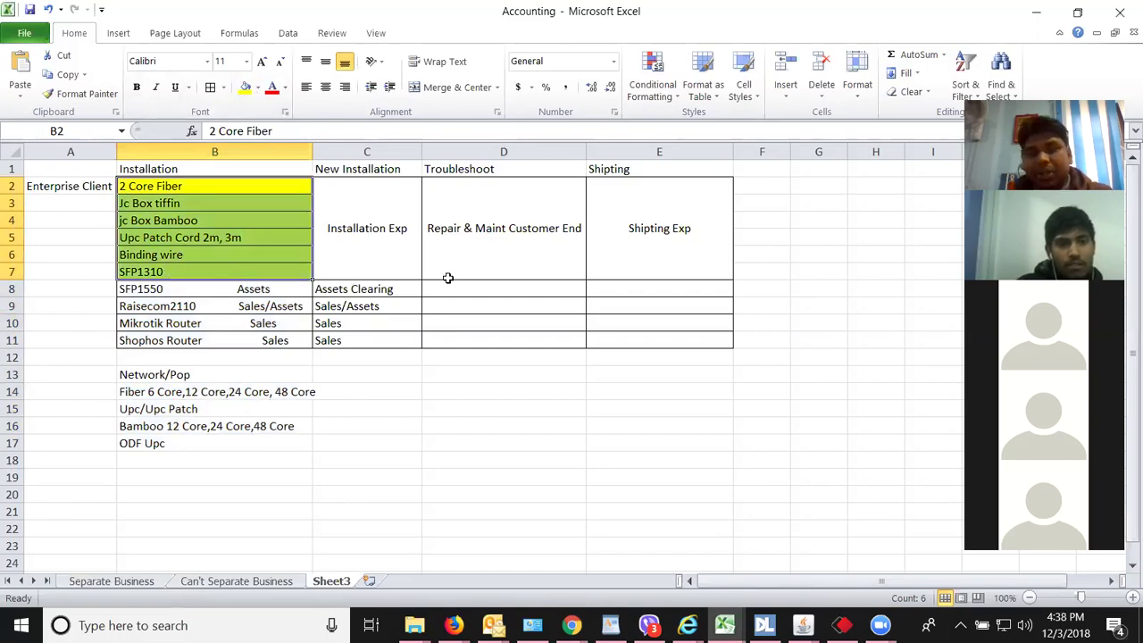
click(195, 238)
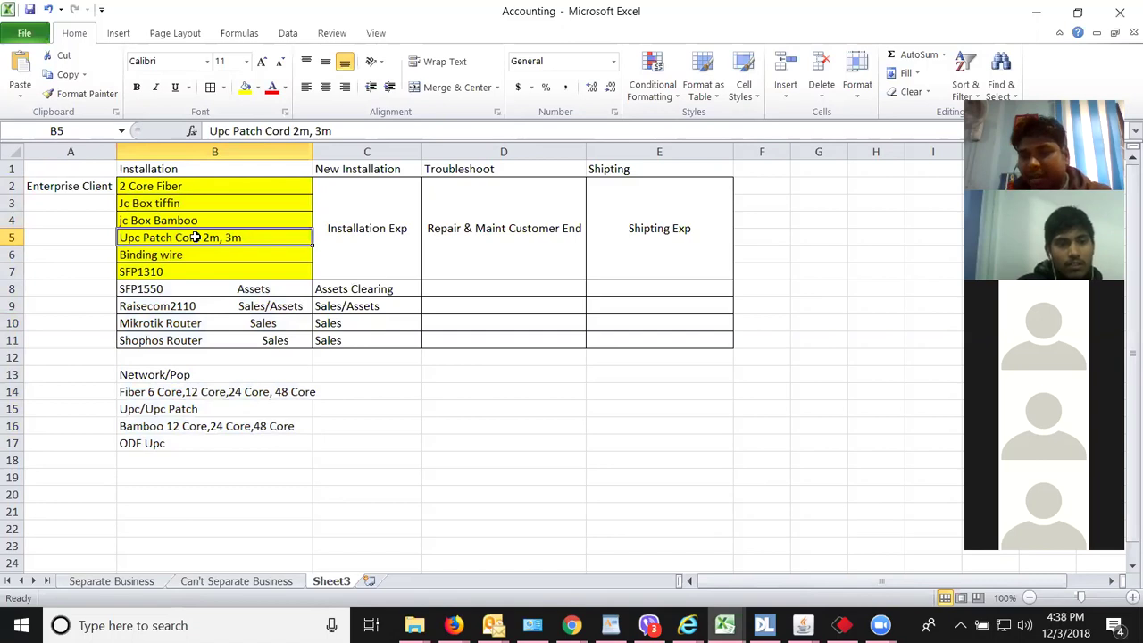
click(354, 212)
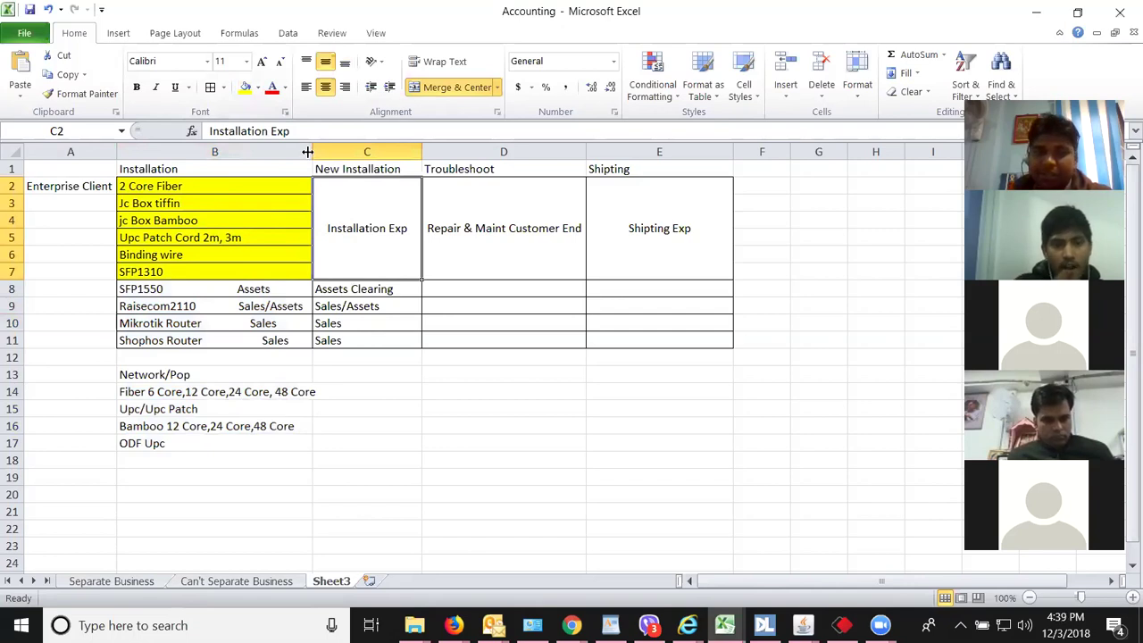
click(199, 207)
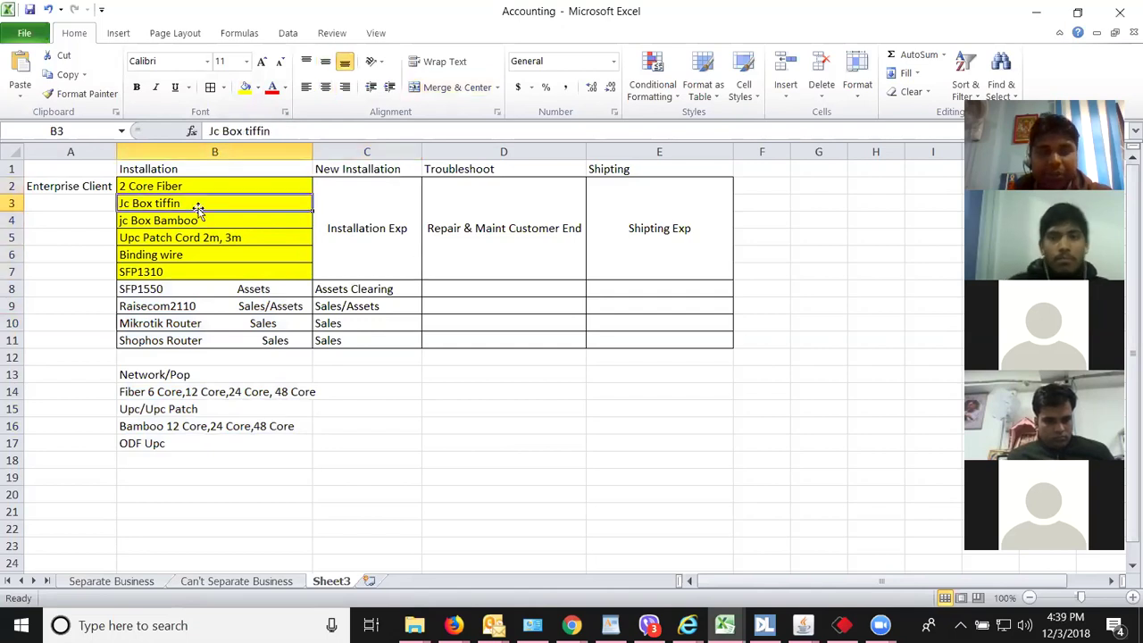
Review the yellow installation materials (B2:B7) against the Repair & Maint Customer End and Shipting Exp categories
click(540, 219)
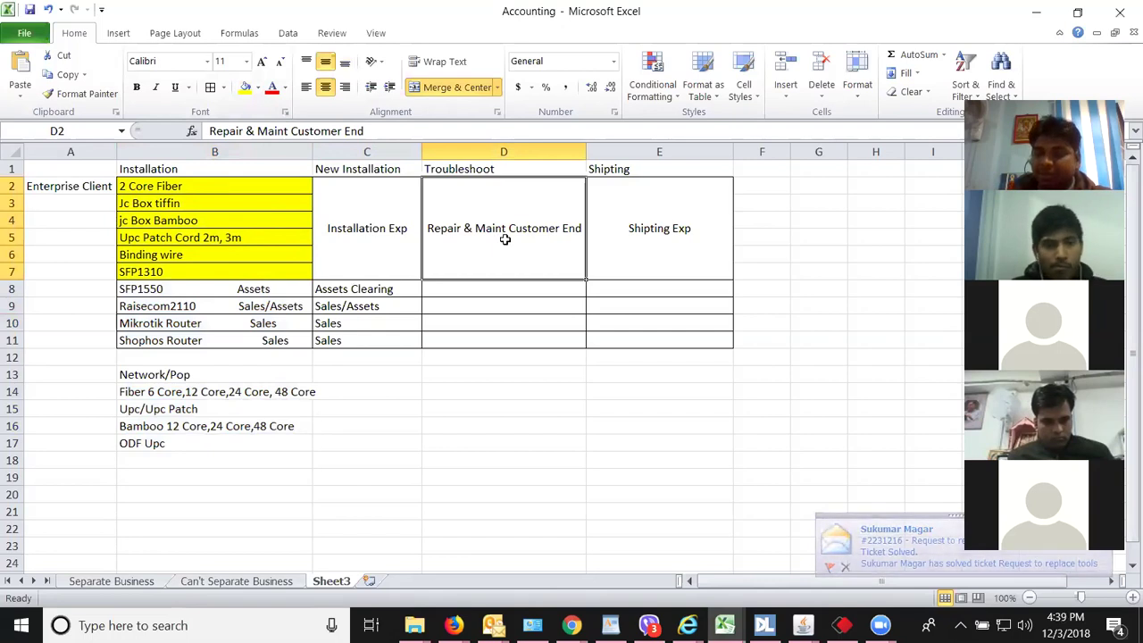
drag(150, 190, 162, 274)
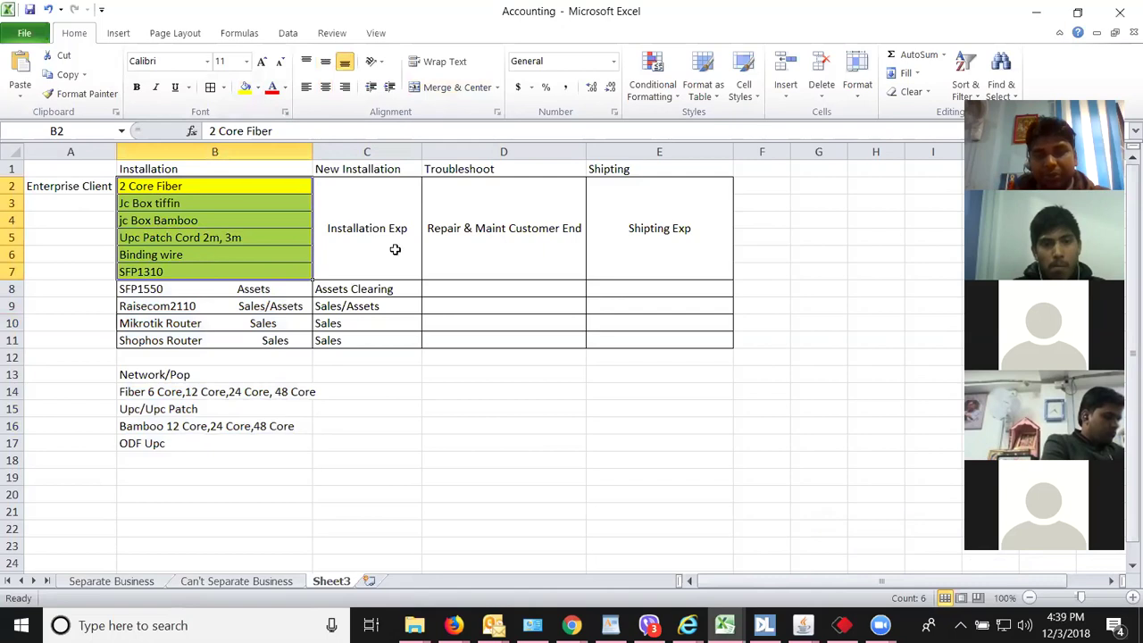
click(481, 216)
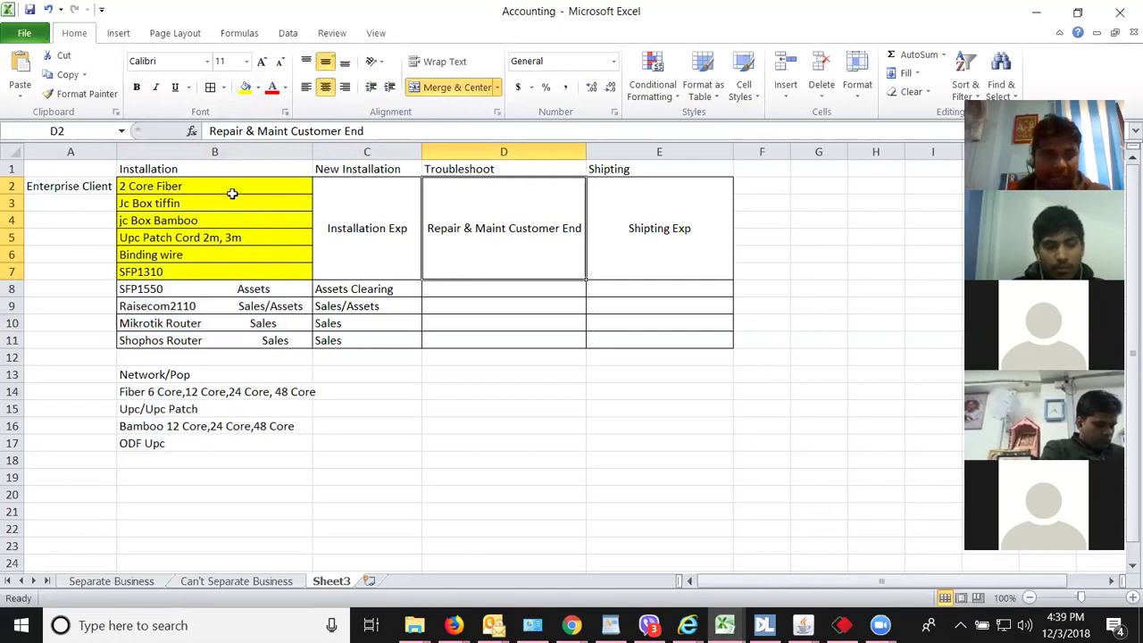
drag(235, 189, 247, 272)
click(697, 233)
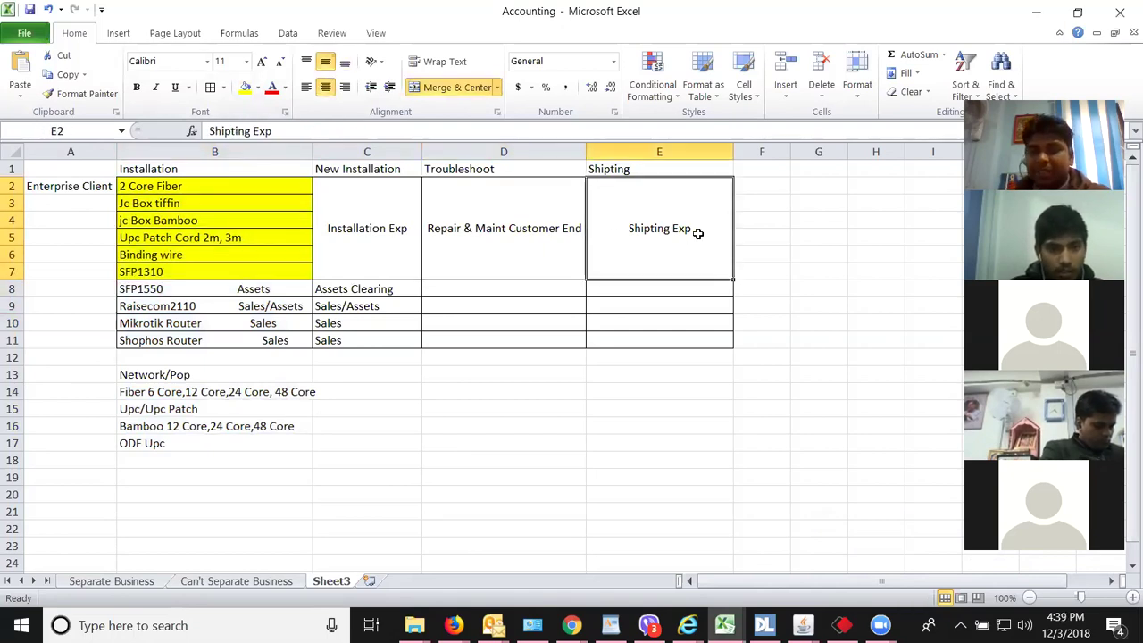
click(243, 236)
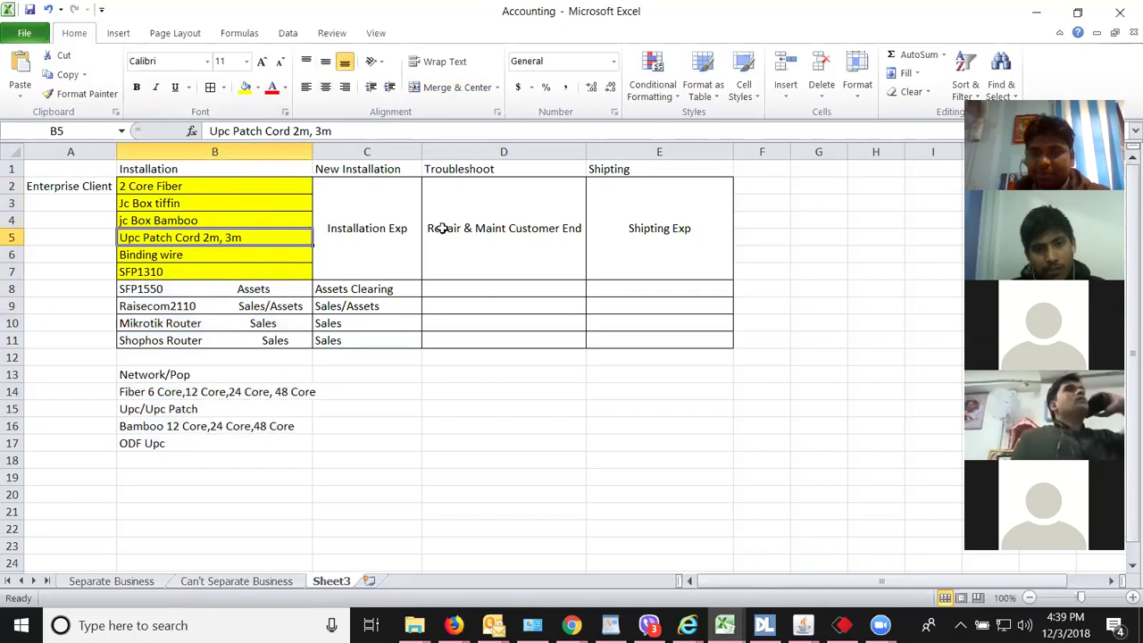
Fill SFP1550 and Raisecom2110 (B8:B9) with yellow and go over the two items
drag(260, 292, 259, 302)
click(246, 87)
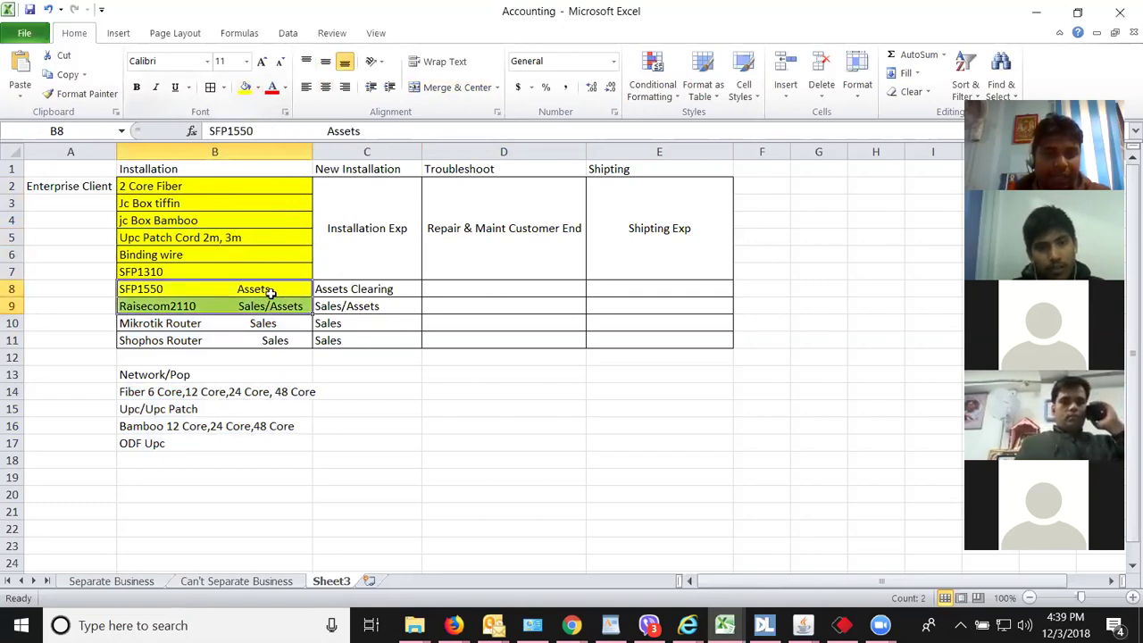
click(264, 292)
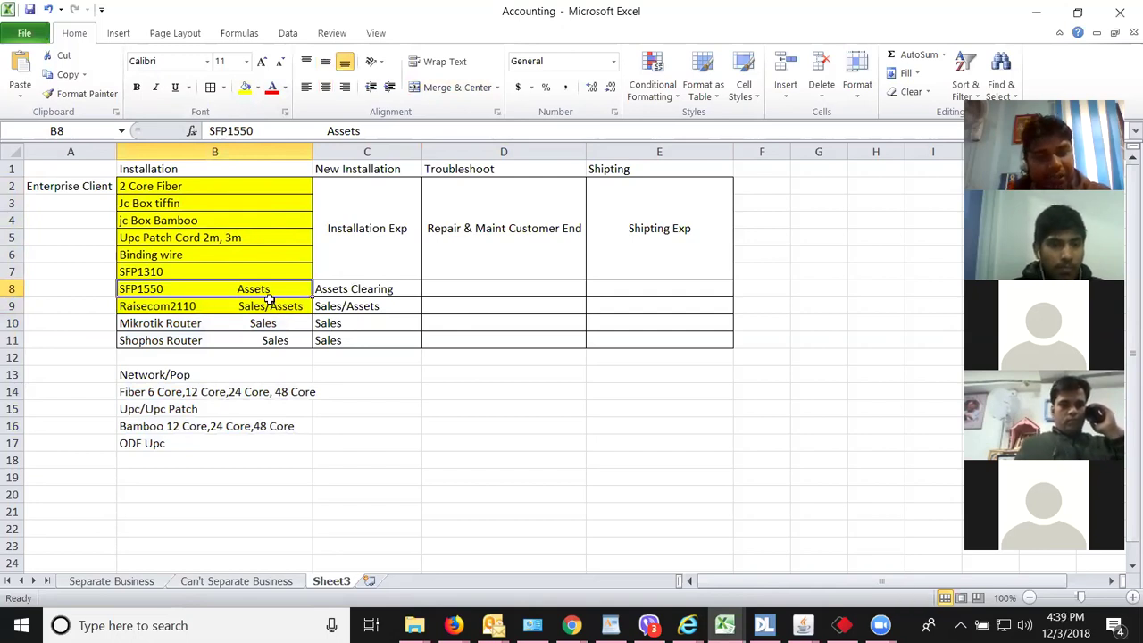
click(259, 306)
click(244, 291)
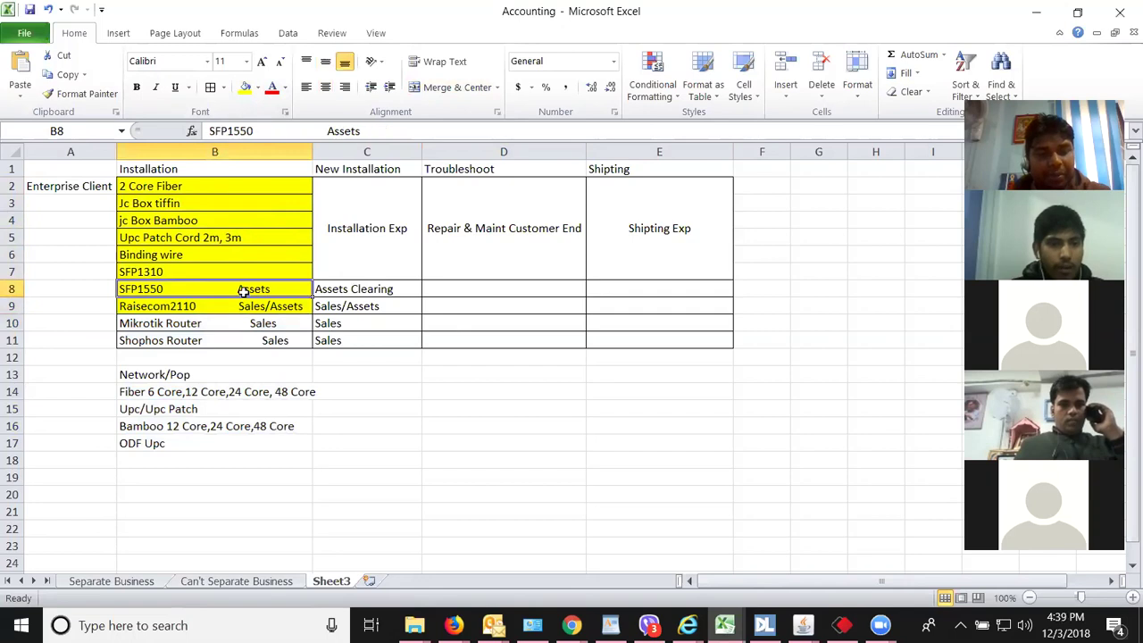
click(225, 306)
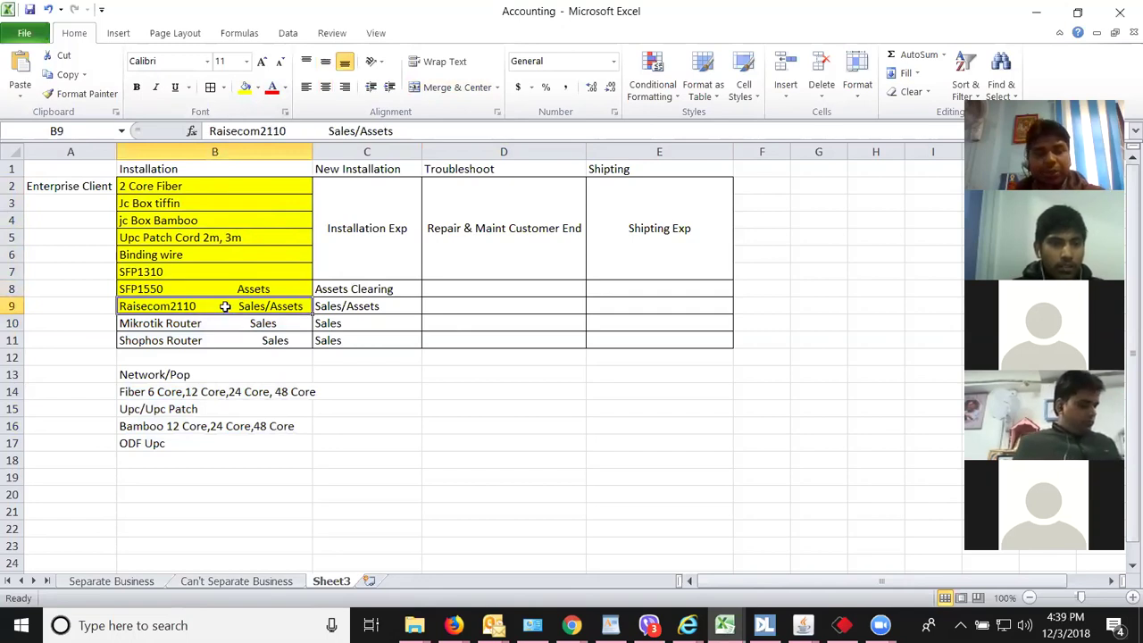
Highlight the asset items SFP1550 and Raisecom2110 (B8:B9) with a blue theme colour fill
drag(229, 289, 235, 306)
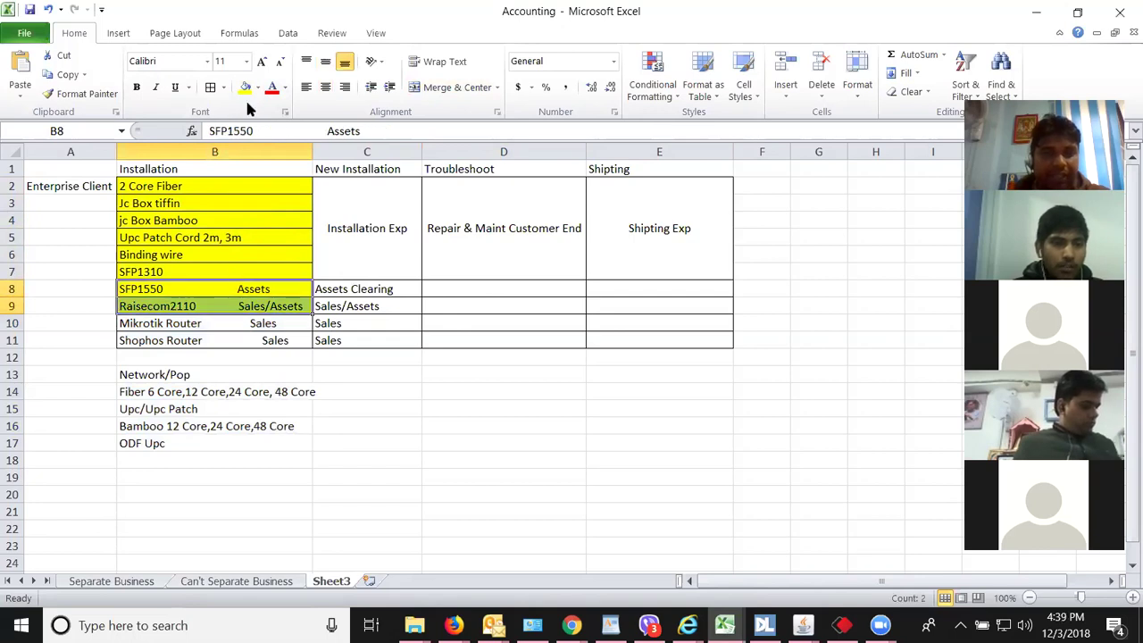
click(257, 87)
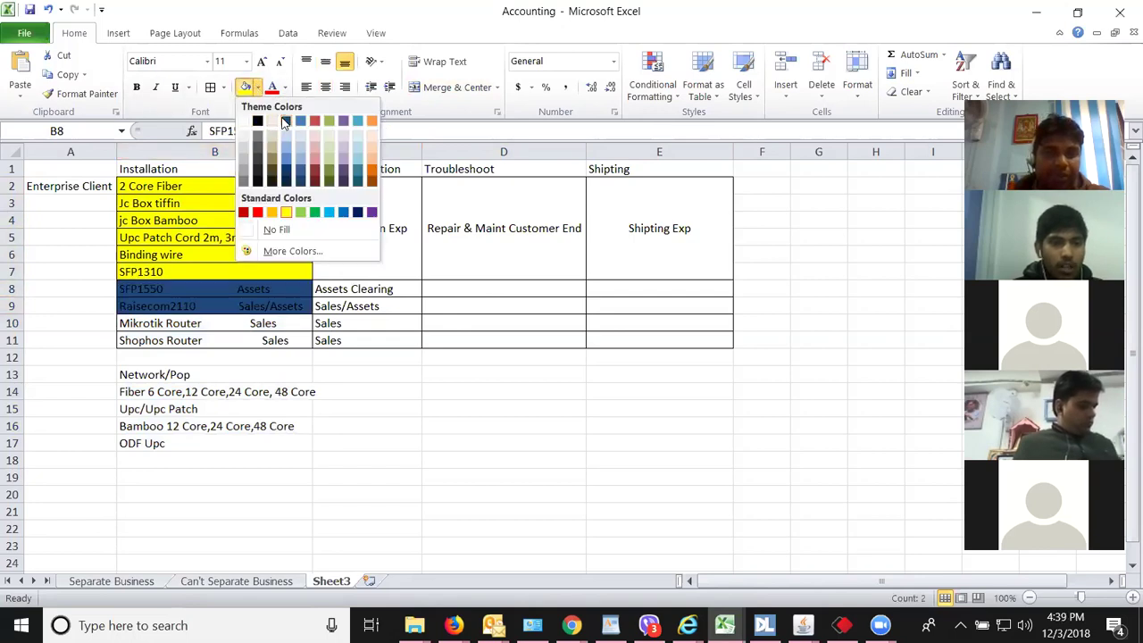
click(300, 122)
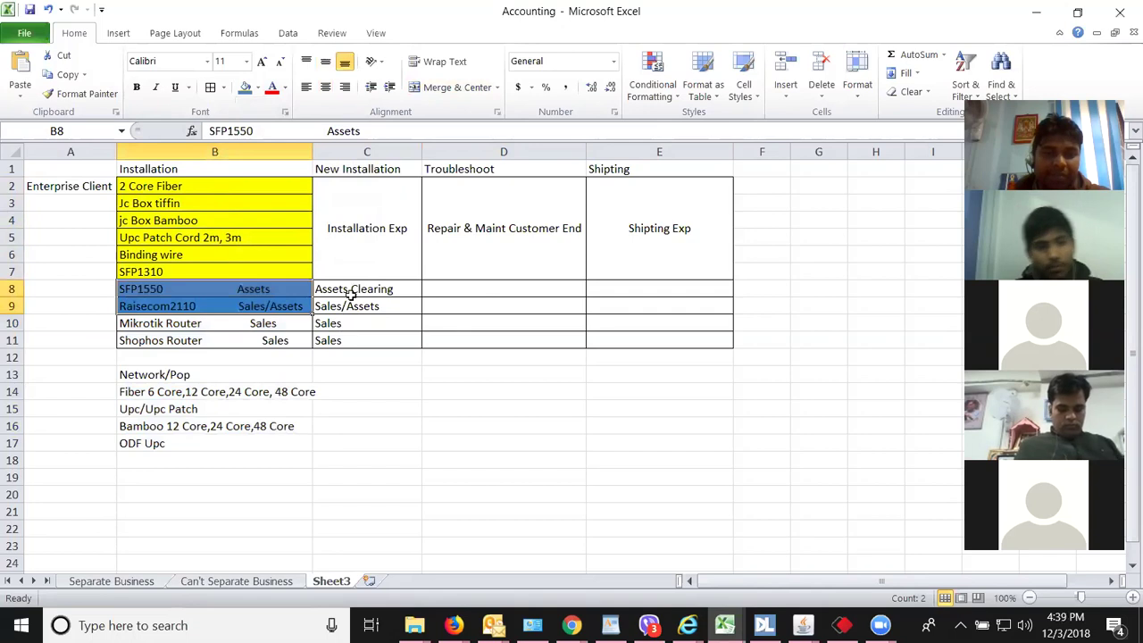
Copy the Assets Clearing category from SFP1550 (C8) to Raisecom2110 (C9) under New Installation
click(355, 290)
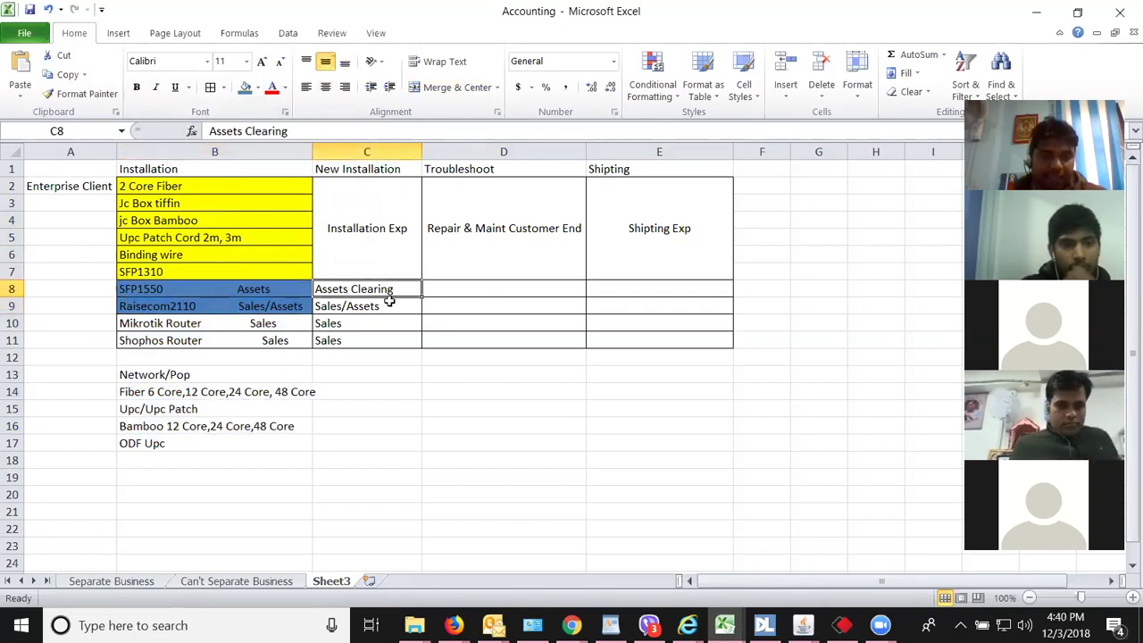
key(ctrl+c)
click(382, 307)
key(ctrl+v)
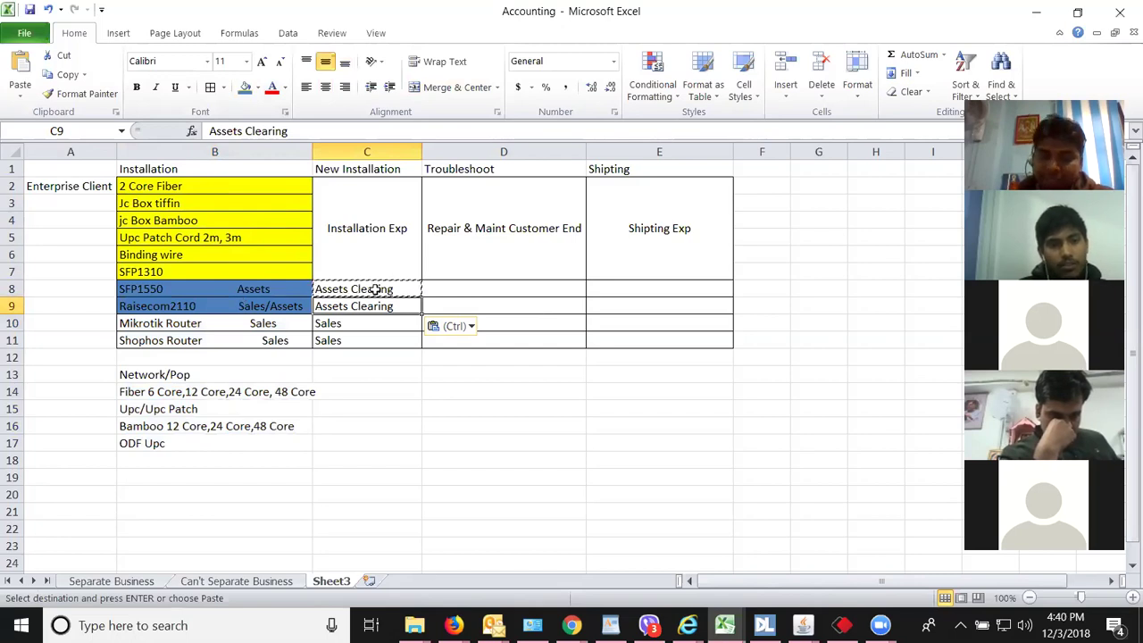
Review the Assets Clearing cells C8:C9, and compare the yellow materials with the Installation, Repair & Maint and Shipting expense categories
click(448, 295)
click(589, 291)
click(397, 292)
drag(397, 293, 398, 305)
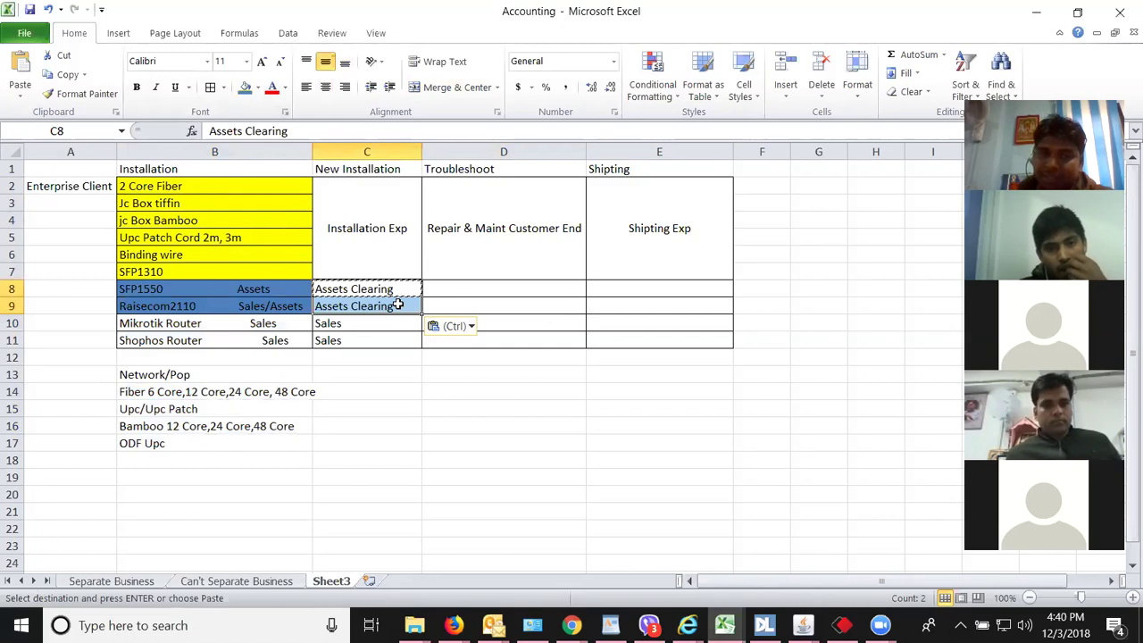
drag(227, 195, 220, 268)
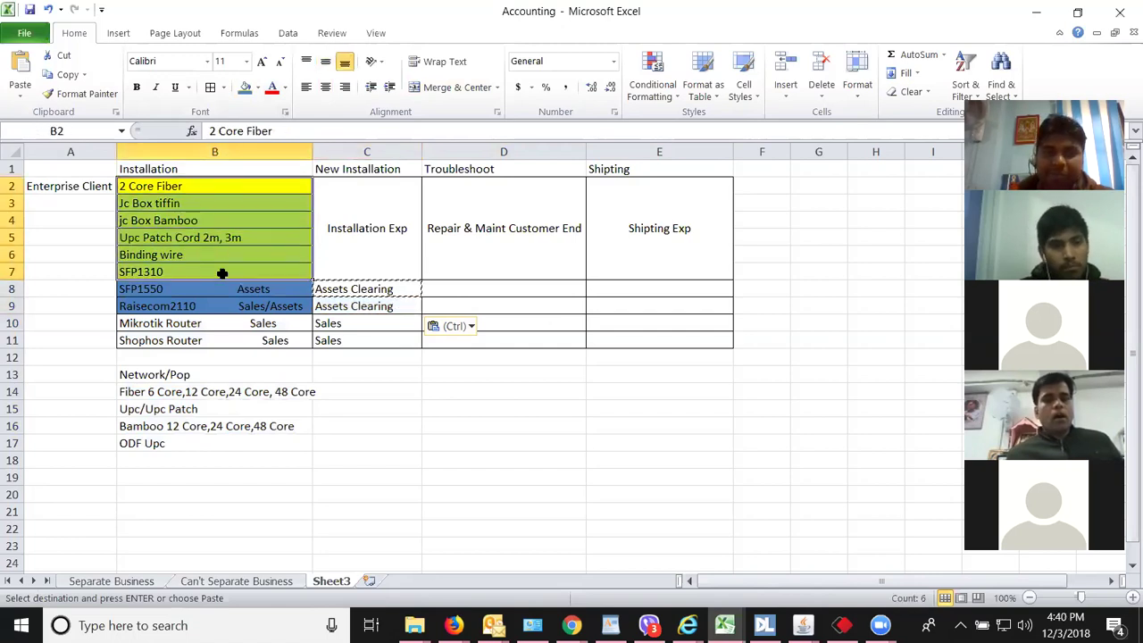
click(347, 205)
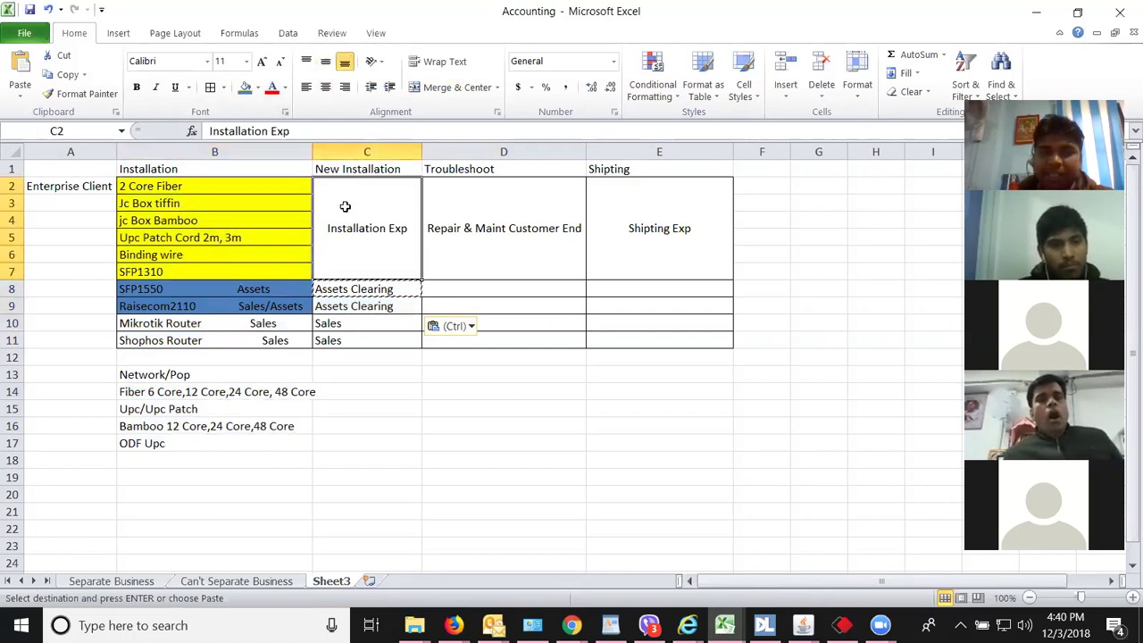
click(444, 213)
click(634, 234)
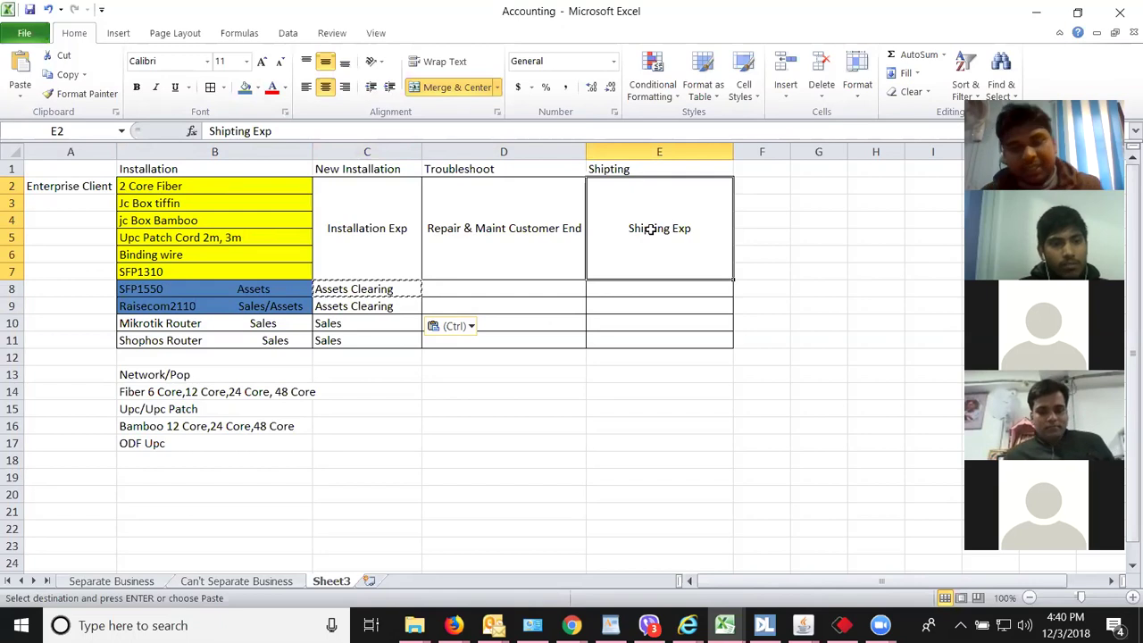
Switch to the Oracle Applications UAT window and log in to the session again with the account password
click(803, 625)
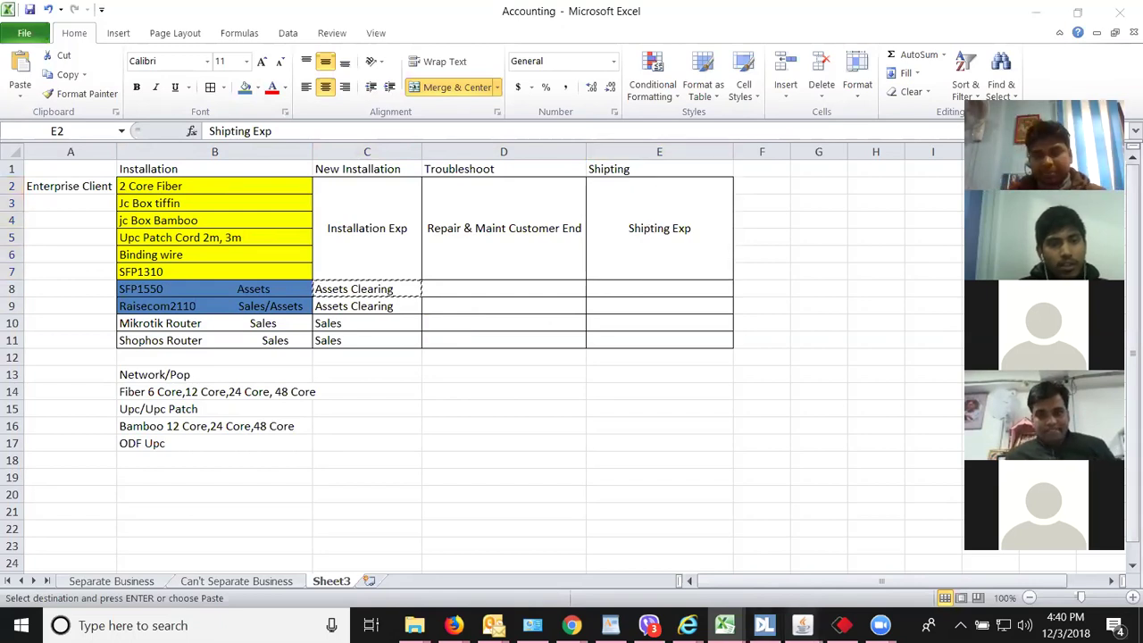
click(842, 550)
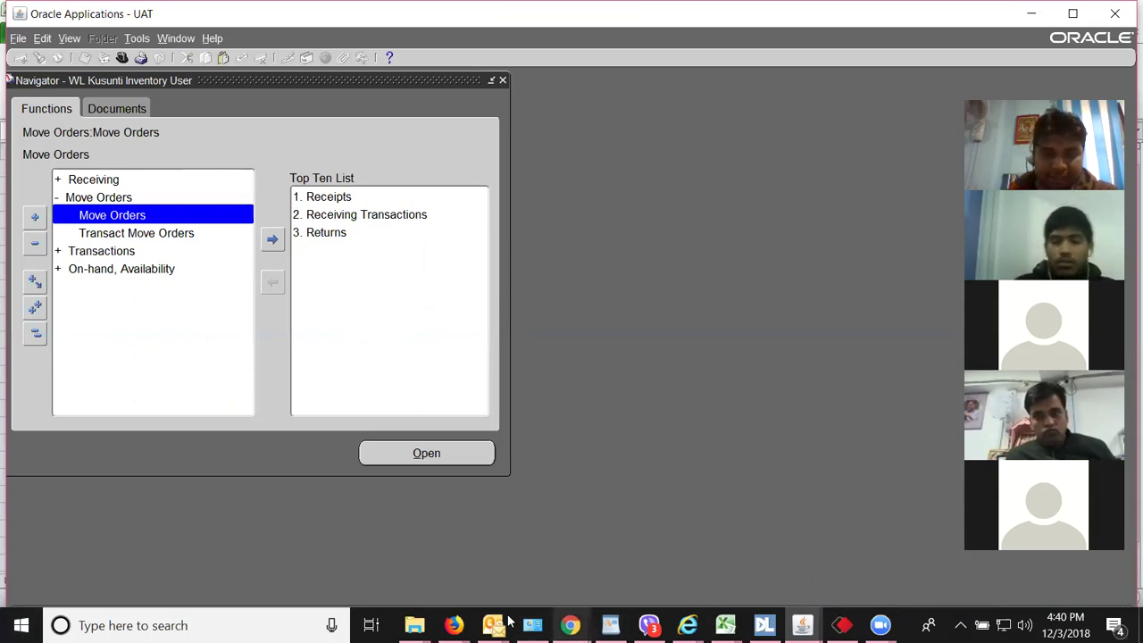
click(122, 236)
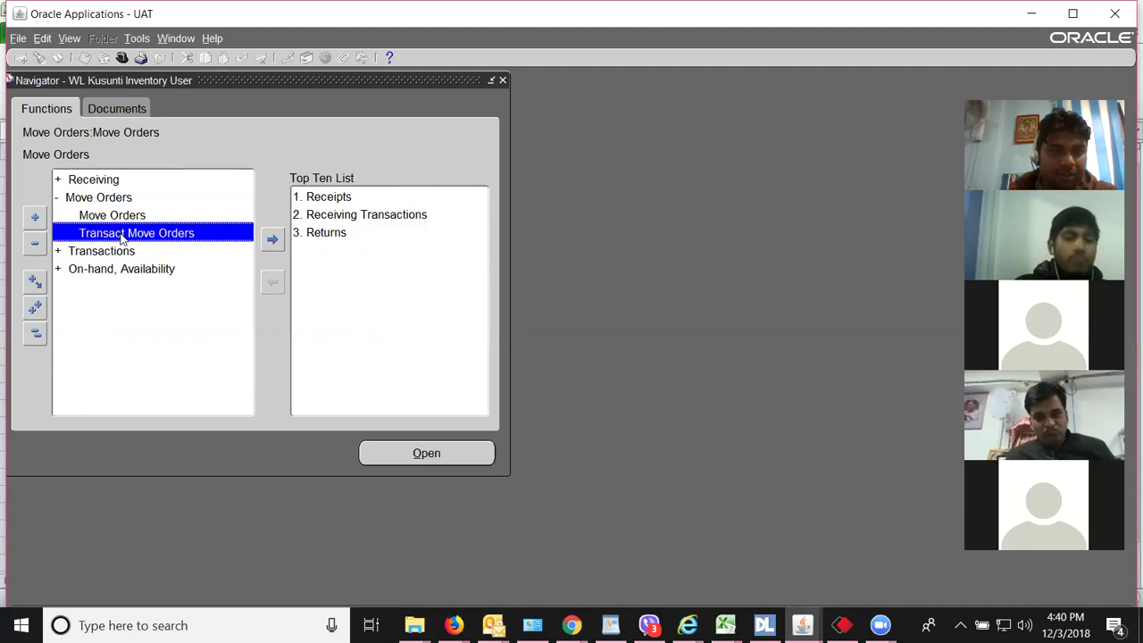
click(666, 385)
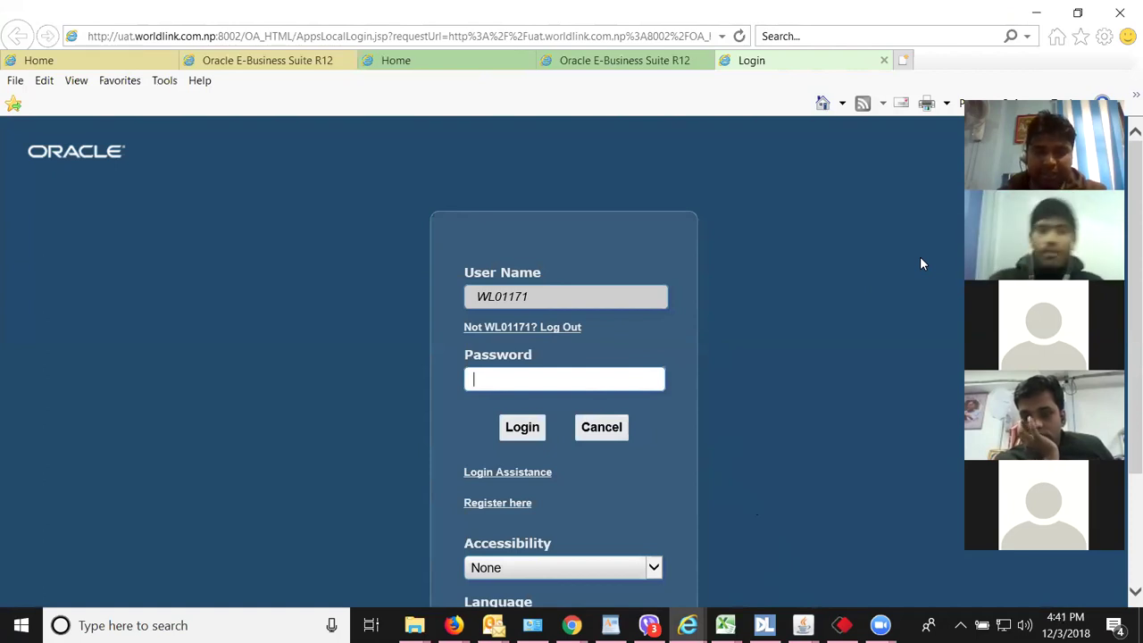
text(•••••••••)
key(Return)
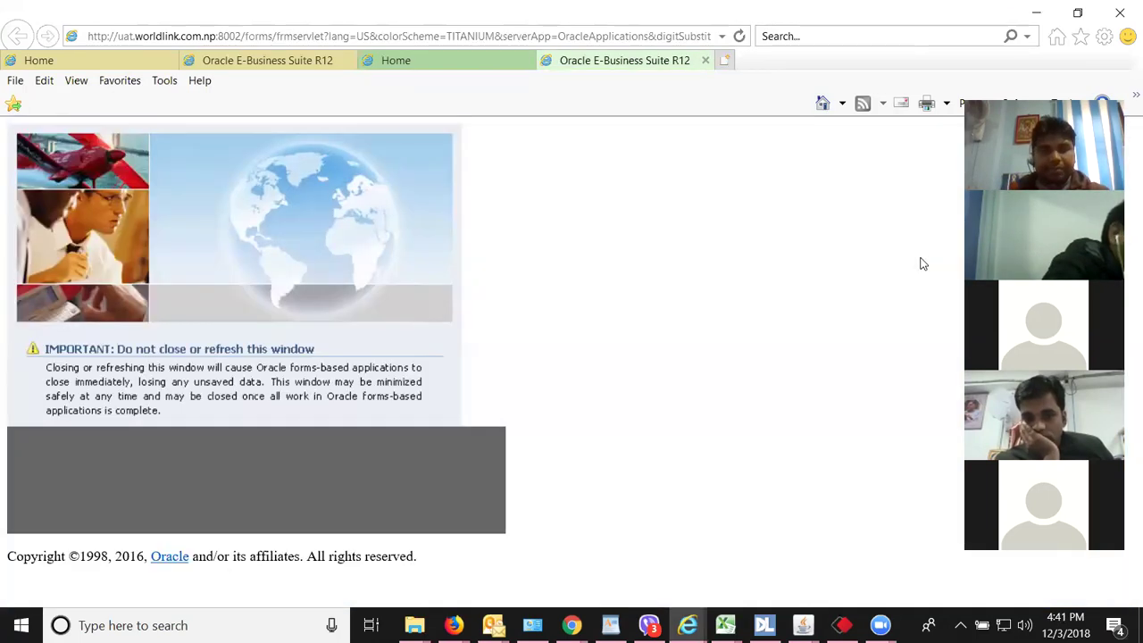
Return to the Oracle UAT window, confirm the renewed login and open a fresh Move Orders form
mouse_move(802, 623)
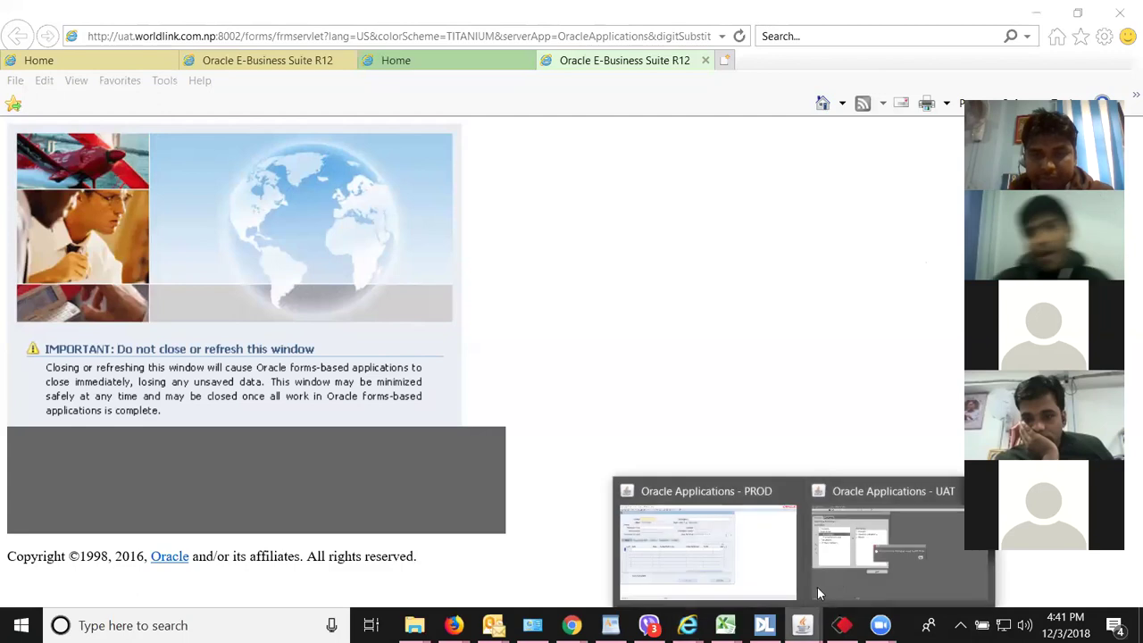
click(838, 571)
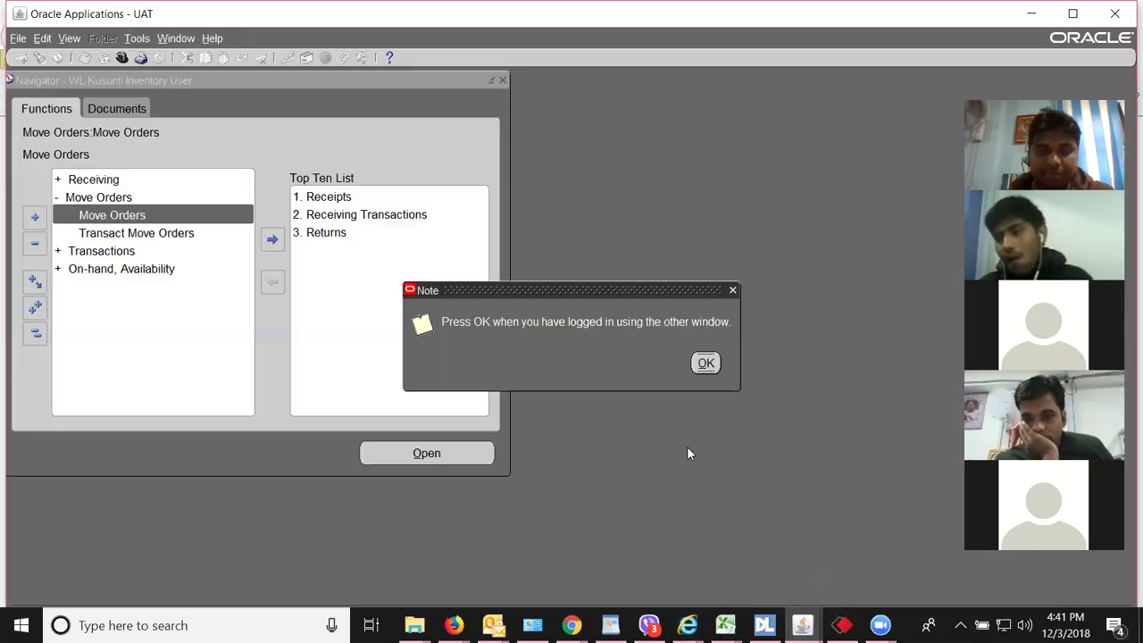
click(703, 363)
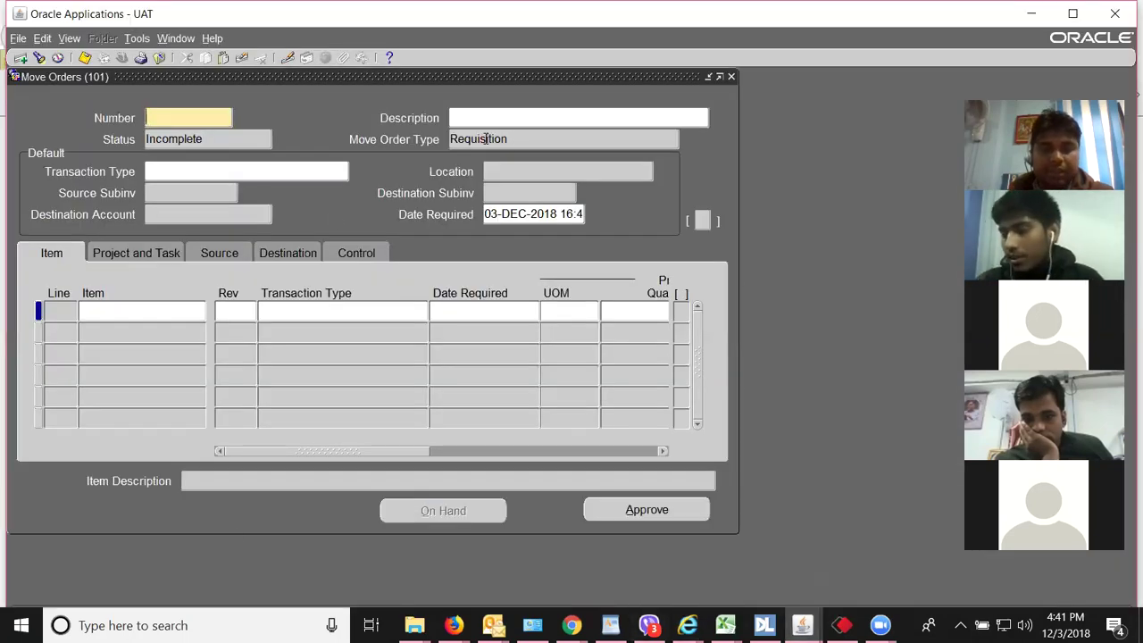
click(729, 77)
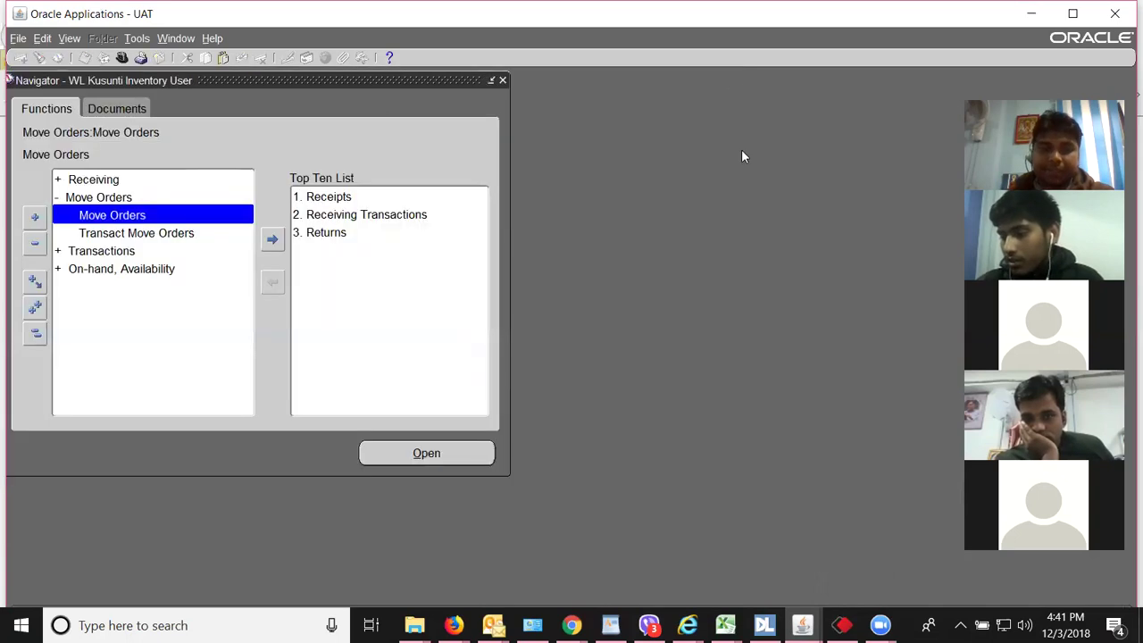
double_click(155, 215)
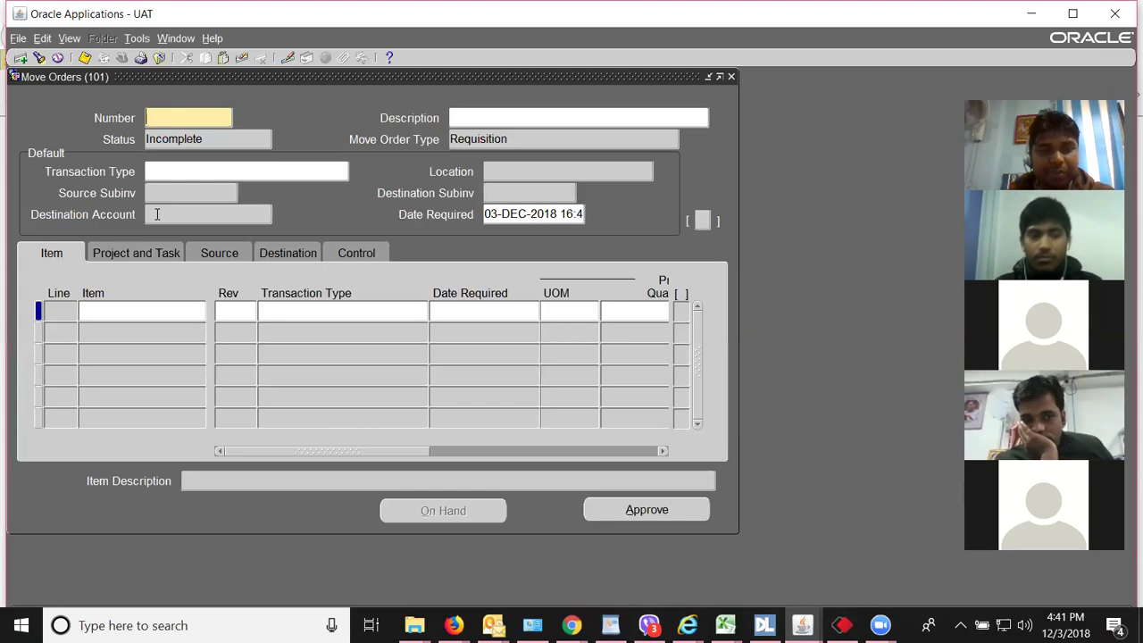
Set the move order's default transaction type to Move Order Issue and bring up the source subinventory choices
click(290, 170)
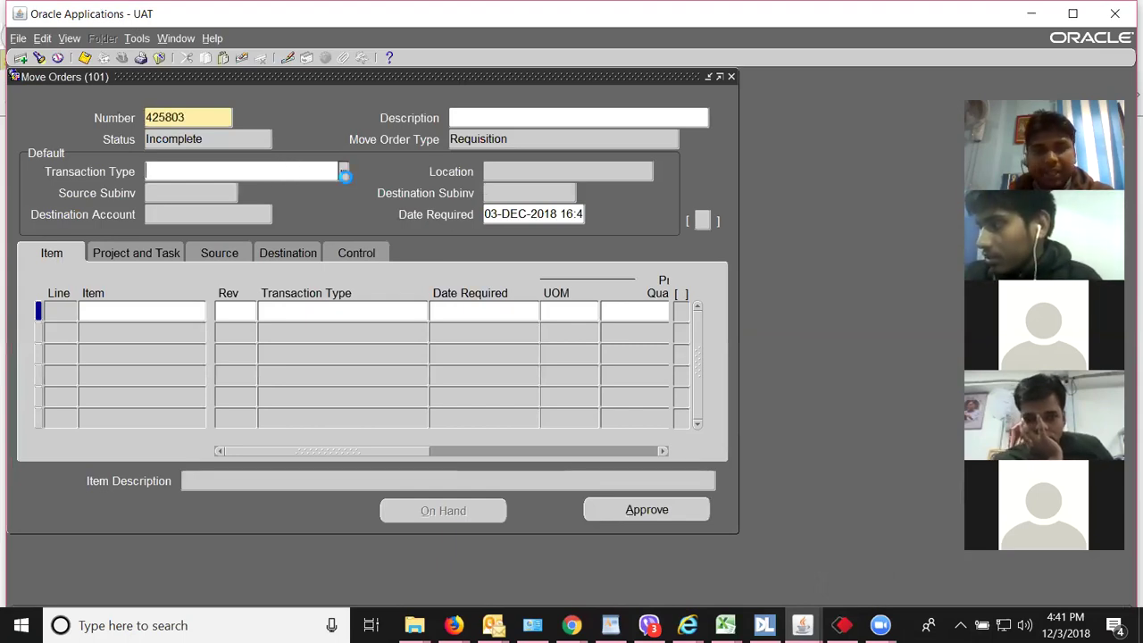
click(344, 173)
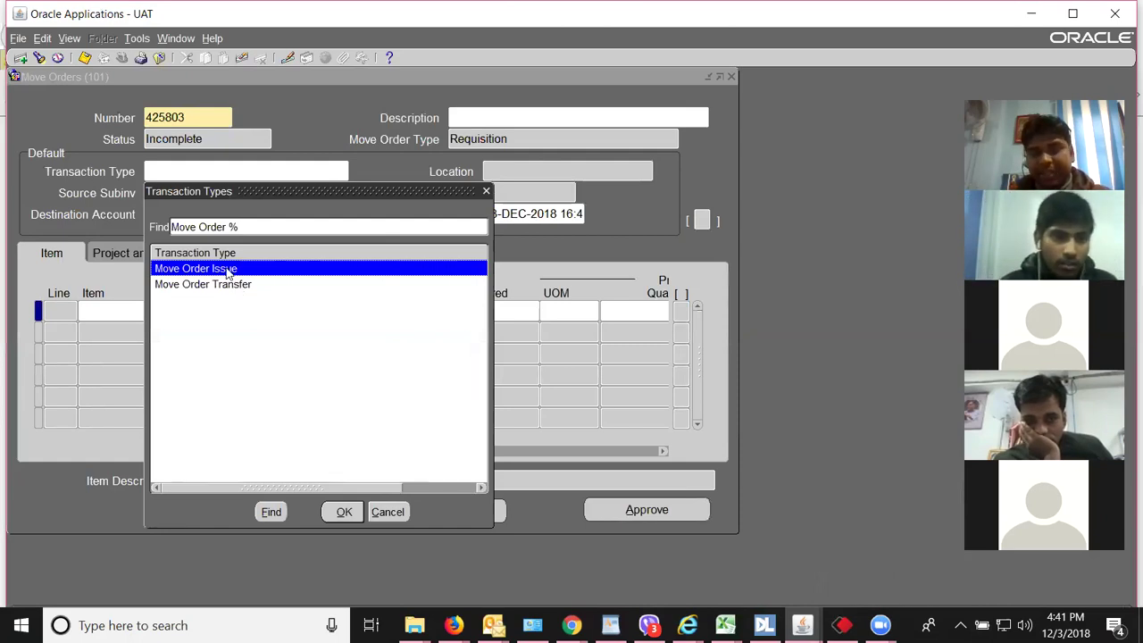
click(340, 512)
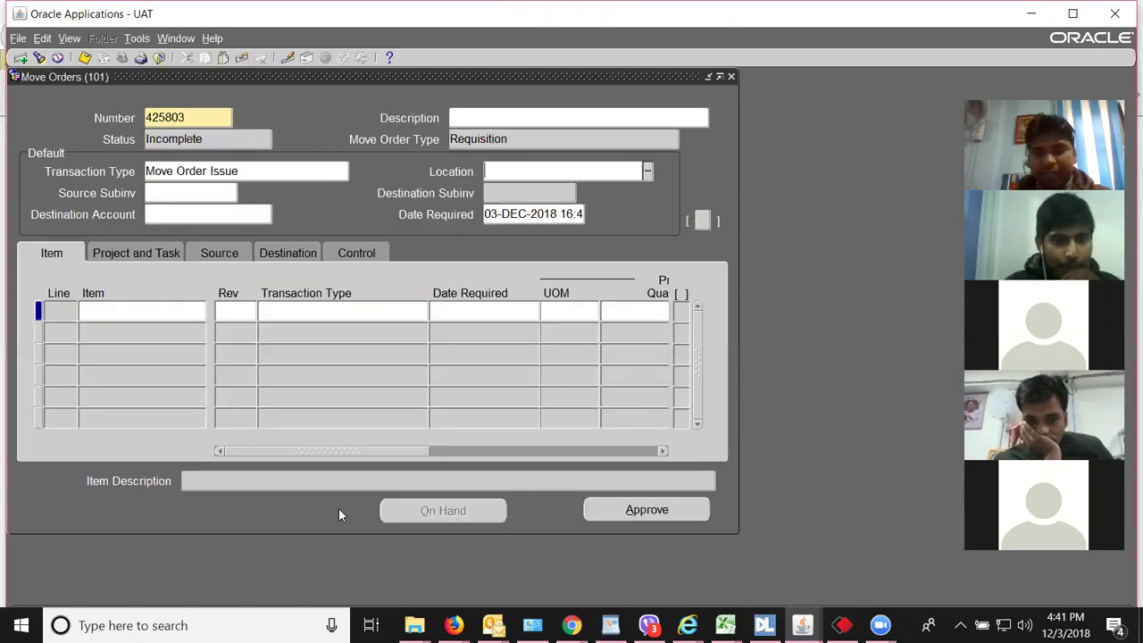
click(168, 195)
click(232, 193)
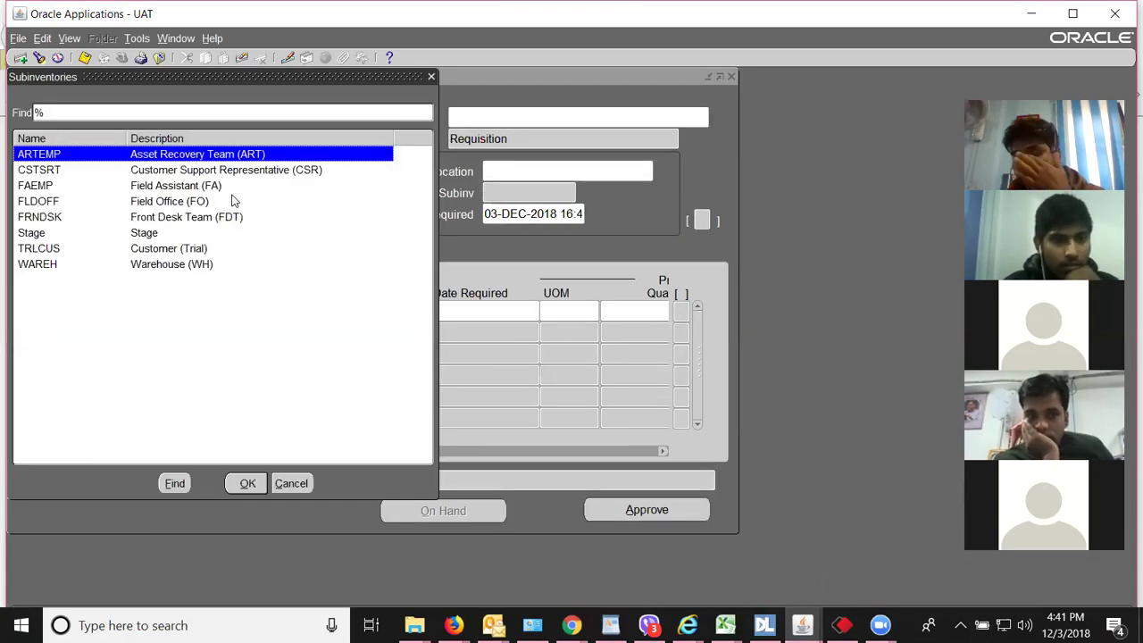